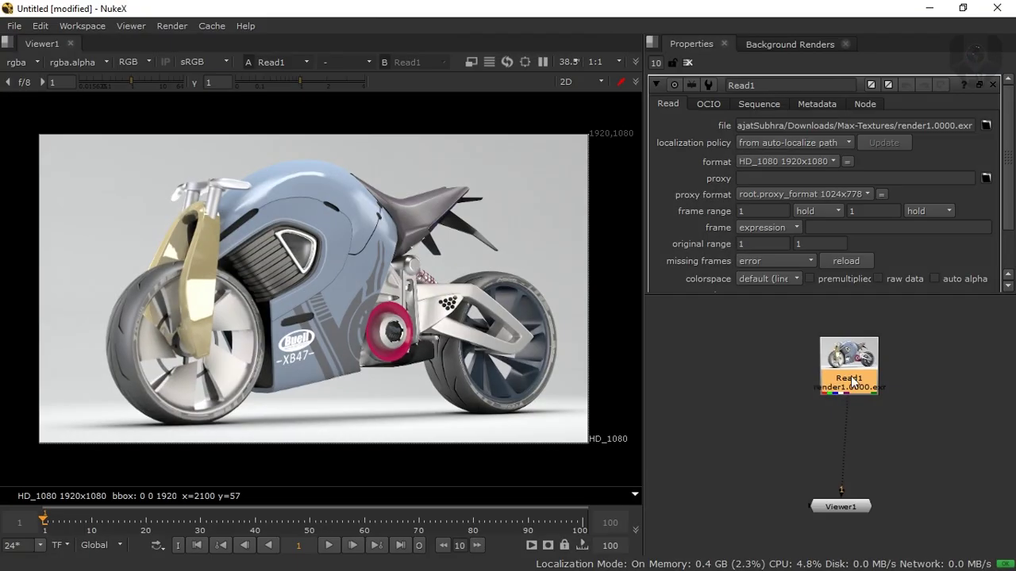
Switch to 3ds Max and minimize the V-Ray frame buffer, Material Editor, Render Setup and V-Ray messages windows.
left_click(847, 371)
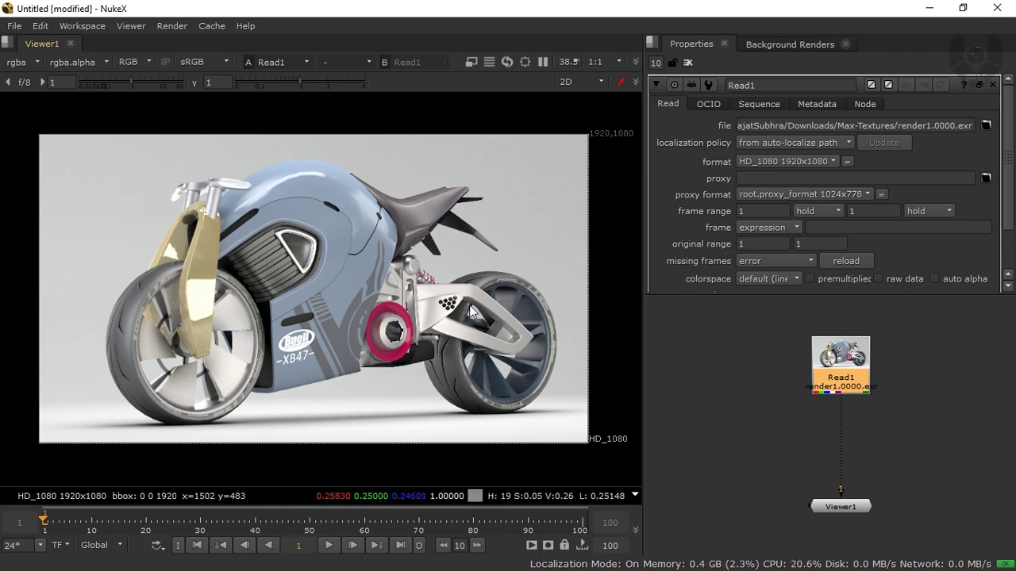
key("super")
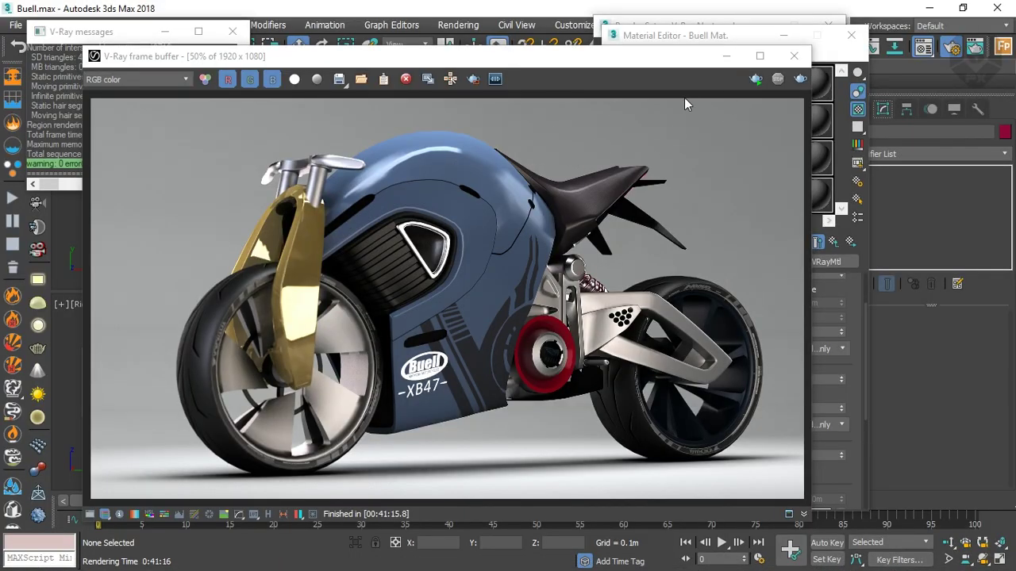
left_click(725, 57)
left_click(782, 37)
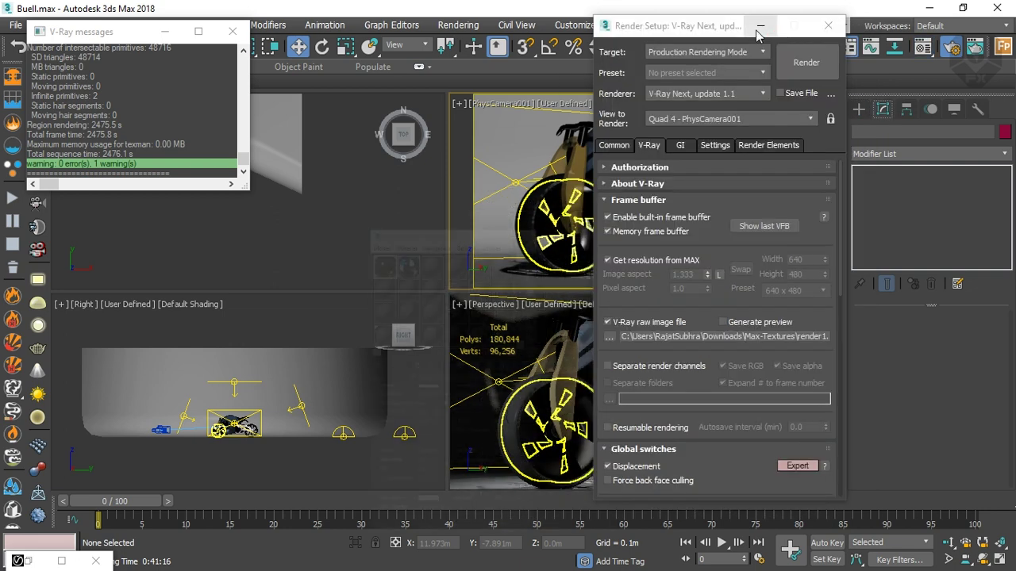
left_click(756, 26)
left_click(527, 146)
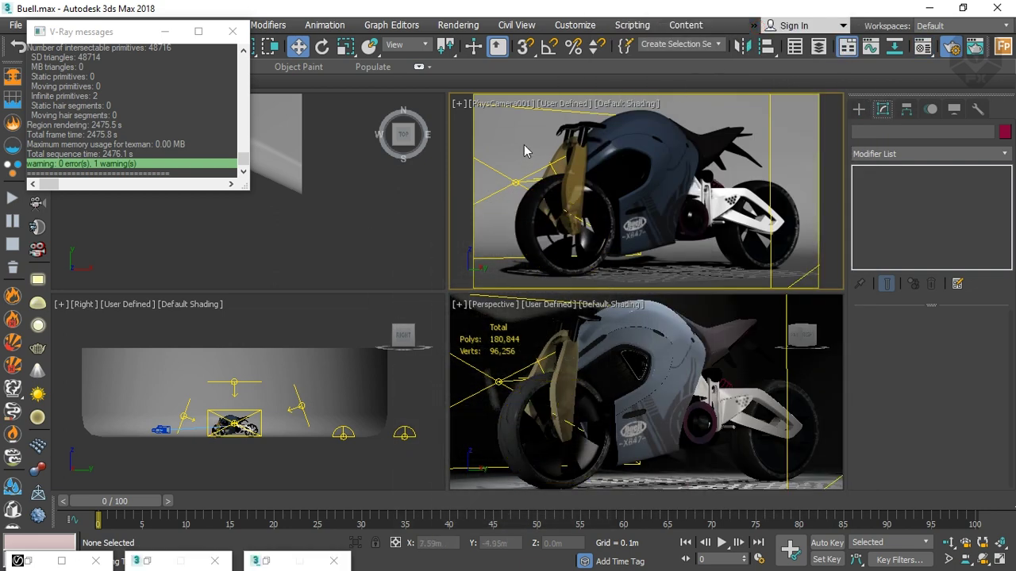
left_click(166, 33)
Change the PhysCamera001 viewport to a Perspective view and maximize it.
middle_click(262, 150)
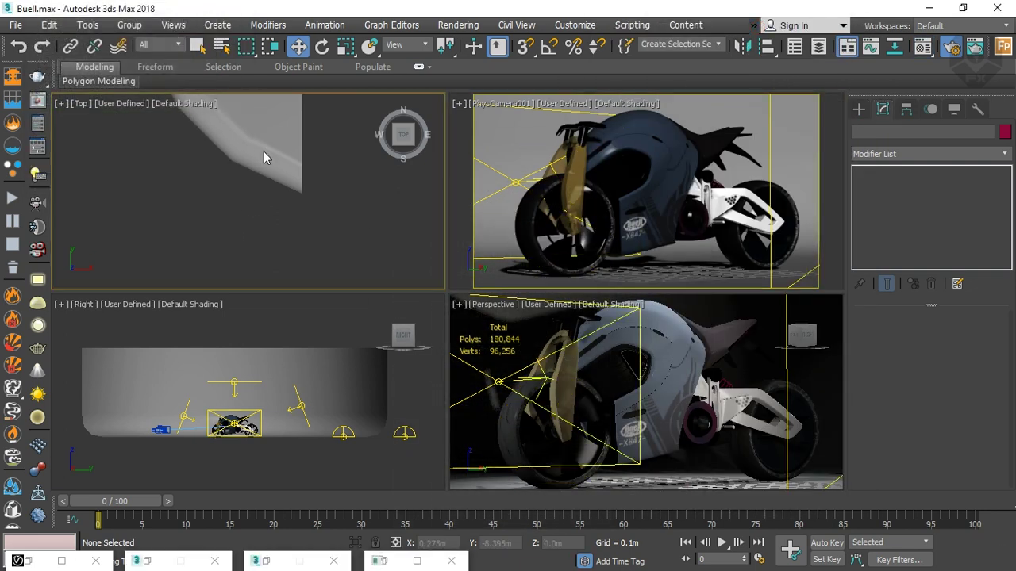
scroll(262, 150, "down", 6)
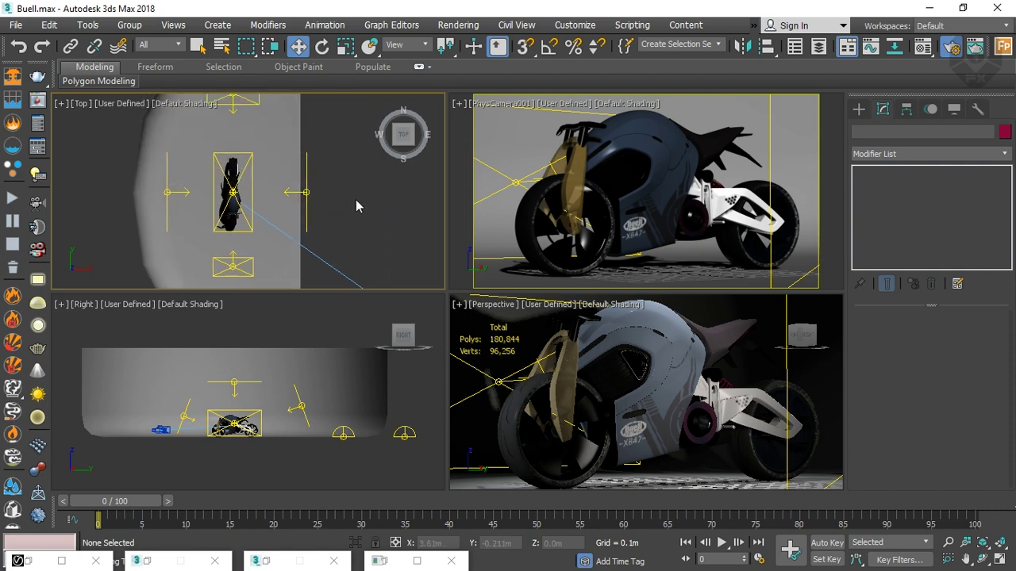
left_click(529, 138)
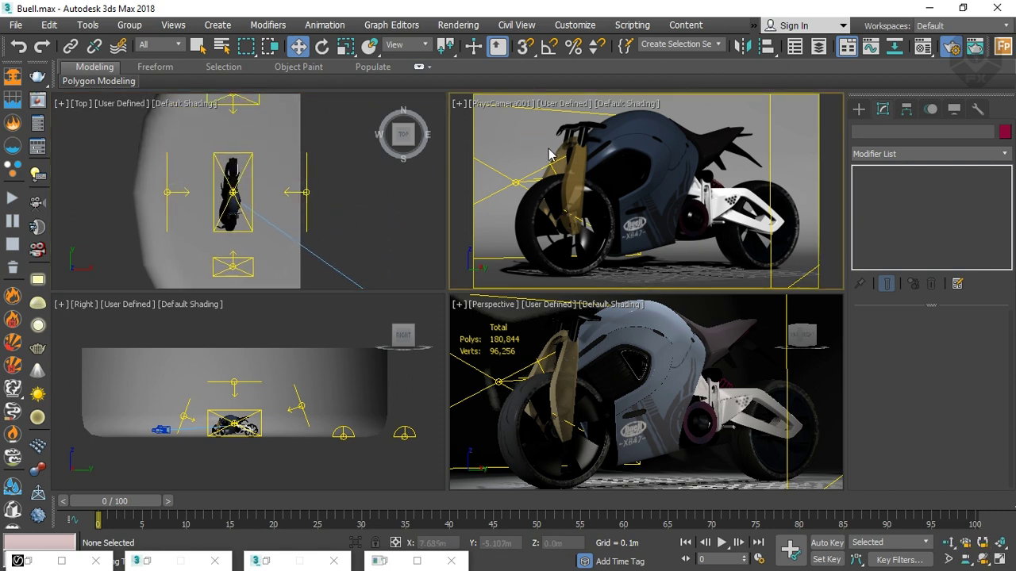
key("p")
key("alt+w")
Examine the motorcycle model, the backdrop and the surrounding lights from several angles.
middle_click_drag(404, 204, 449, 207, "alt")
scroll(476, 180, "down", 5)
middle_click_drag(251, 105, 467, 257, "alt")
scroll(497, 187, "down", 4)
middle_click_drag(467, 258, 393, 279, "alt")
scroll(406, 309, "up", 8)
scroll(454, 290, "up", 3)
scroll(455, 291, "down", 5)
mouse_move(467, 290)
middle_mouse_down("alt")
mouse_move(432, 292)
mouse_move(433, 281)
mouse_move(446, 279)
mouse_move(457, 293)
middle_mouse_up("alt")
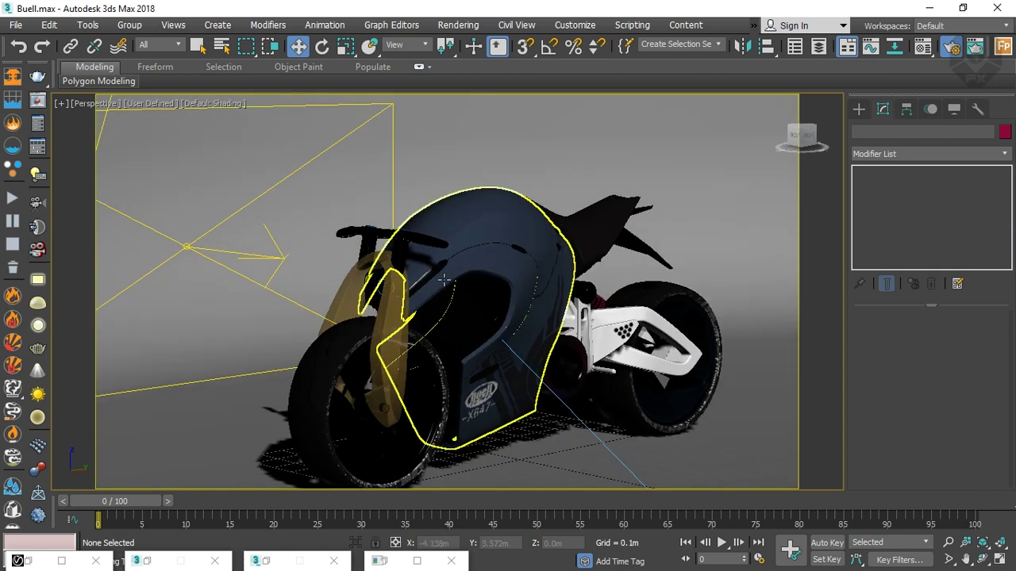
middle_click_drag(501, 256, 460, 240, "alt")
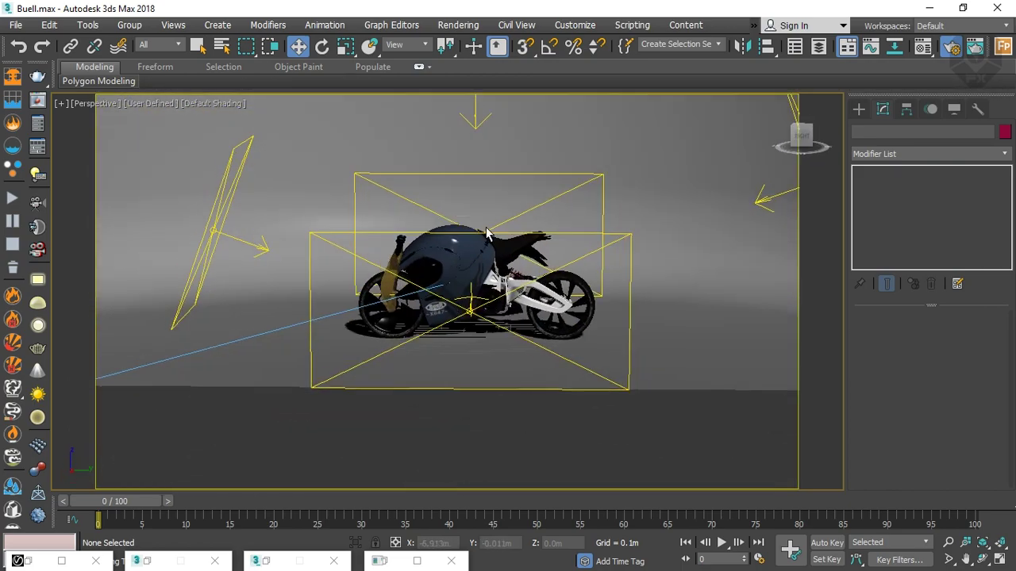
scroll(460, 239, "down", 5)
middle_click_drag(458, 300, 521, 252, "alt")
middle_click_drag(484, 318, 597, 228, "alt")
scroll(425, 339, "up", 8)
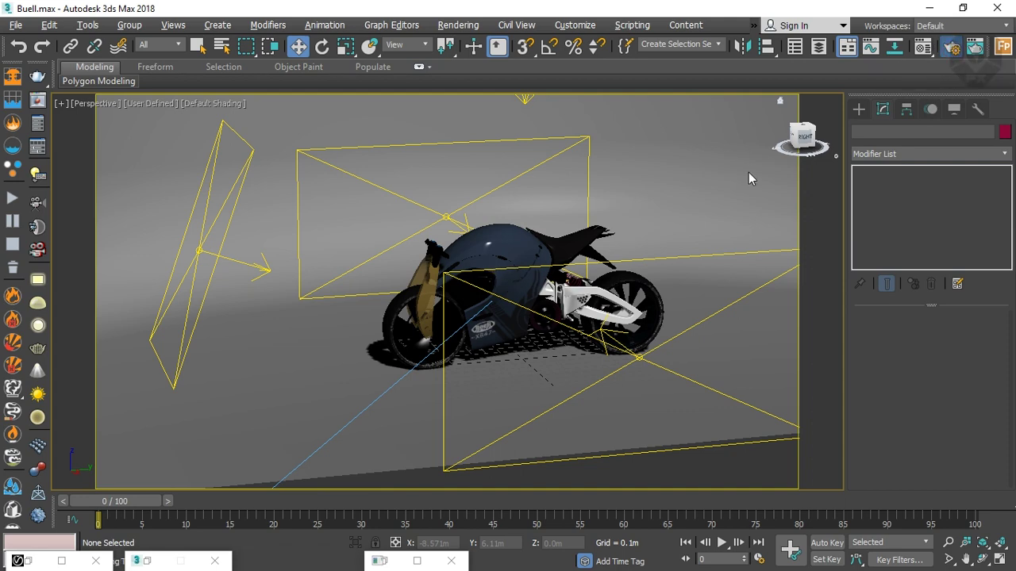
Open the render elements list in Render Setup and browse the elements that can be added, without adding any.
key("F10")
left_click(751, 148)
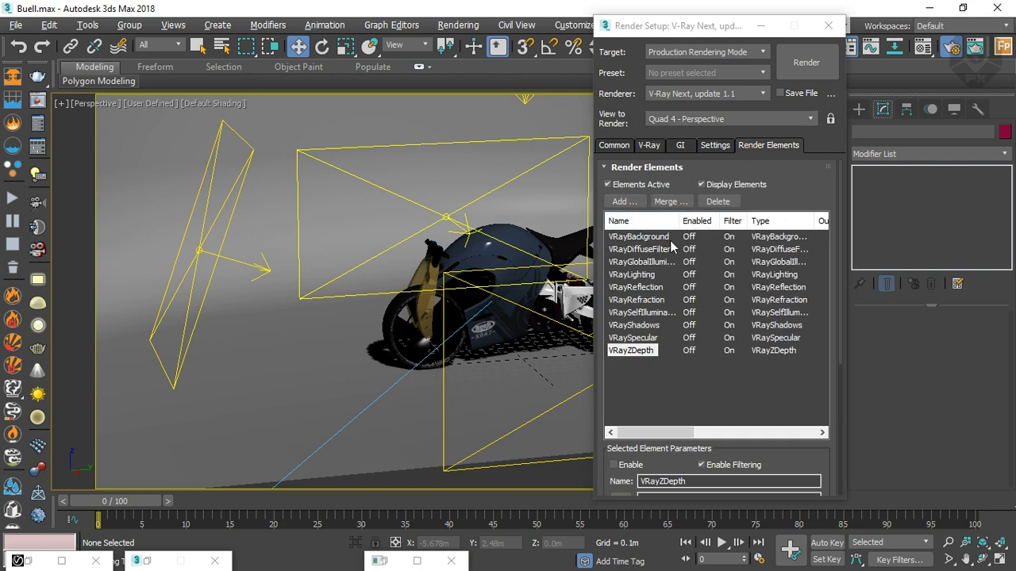
left_click(633, 204)
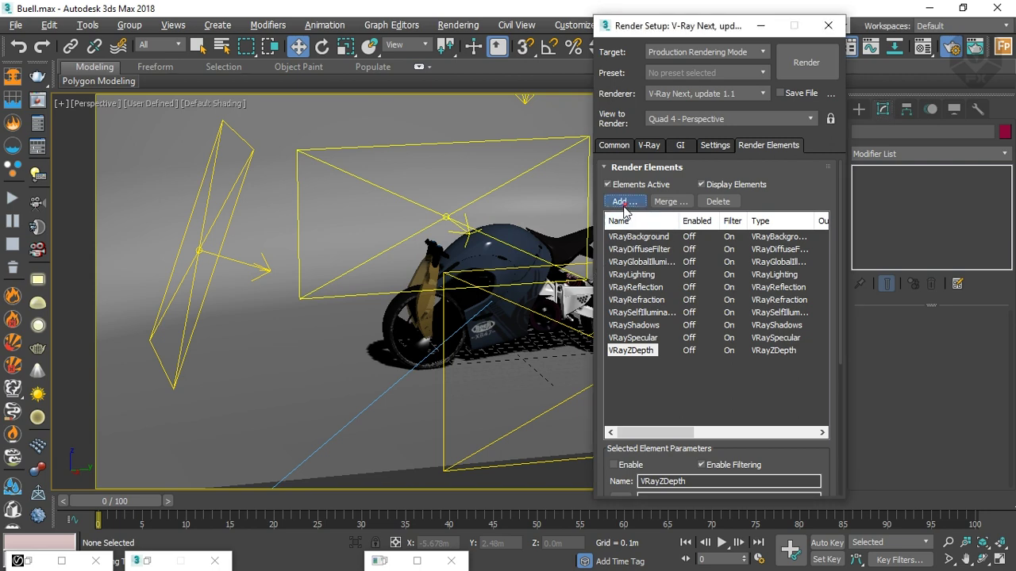
left_click(623, 202)
left_click_drag(830, 189, 829, 250)
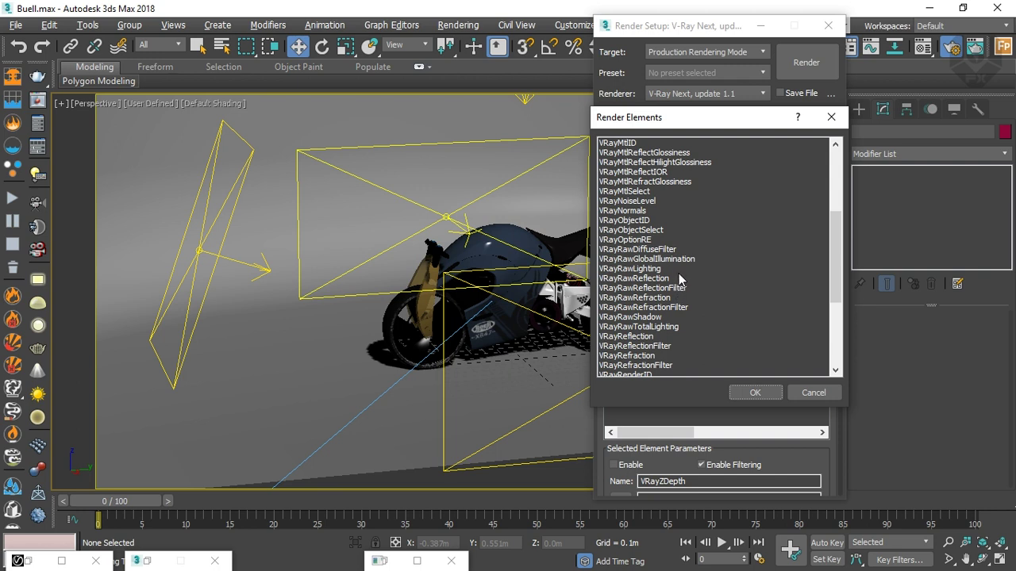
left_click(813, 392)
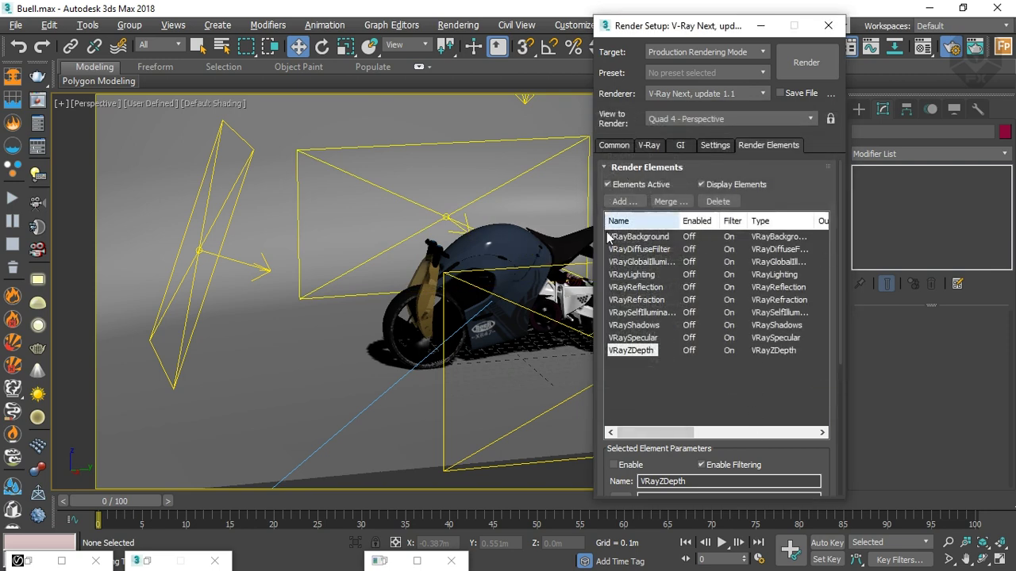
Review the V-Ray raw image file output settings and the file types offered for saving, leaving them as they are.
left_click(653, 146)
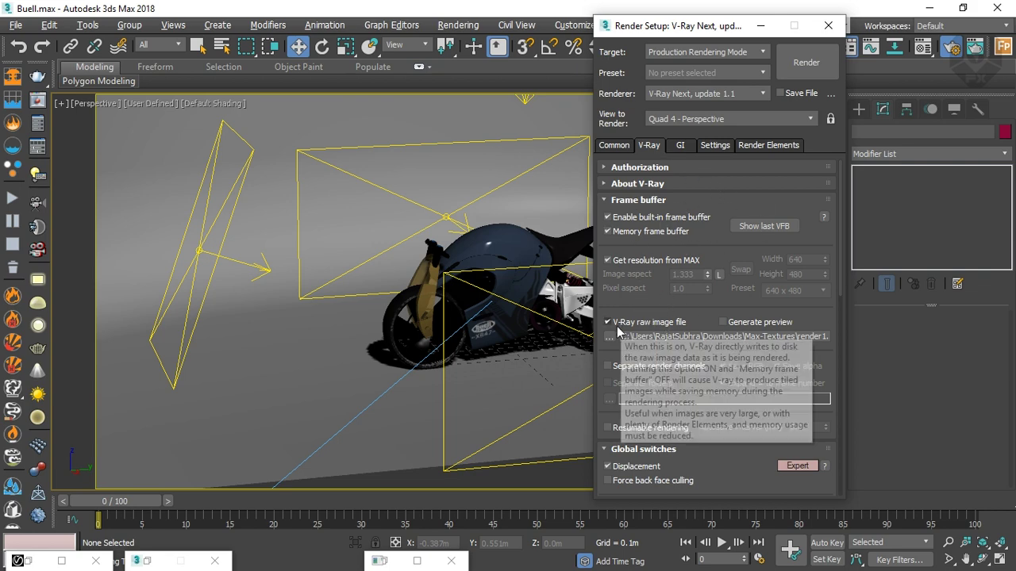
mouse_move(684, 327)
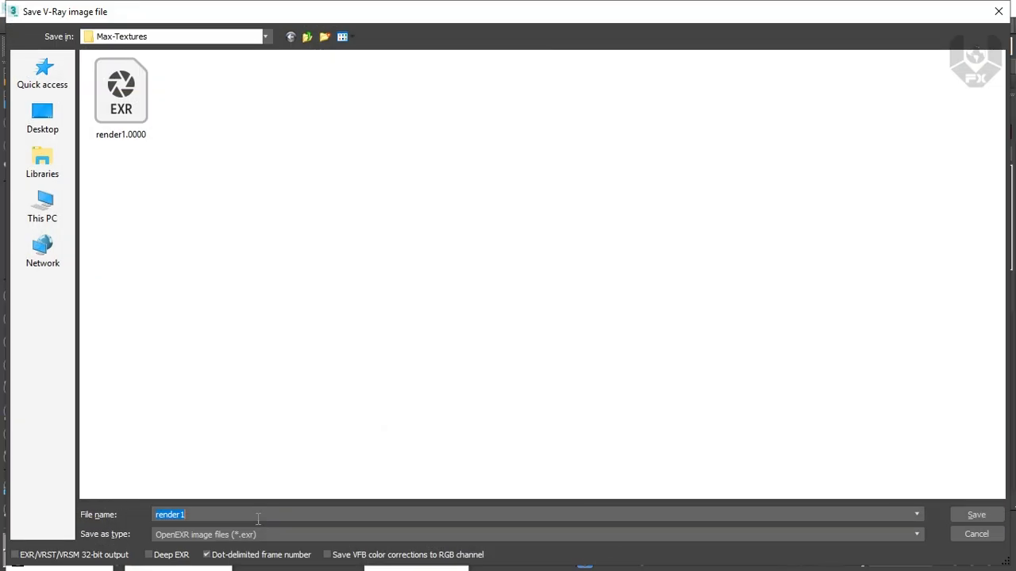
left_click(201, 535)
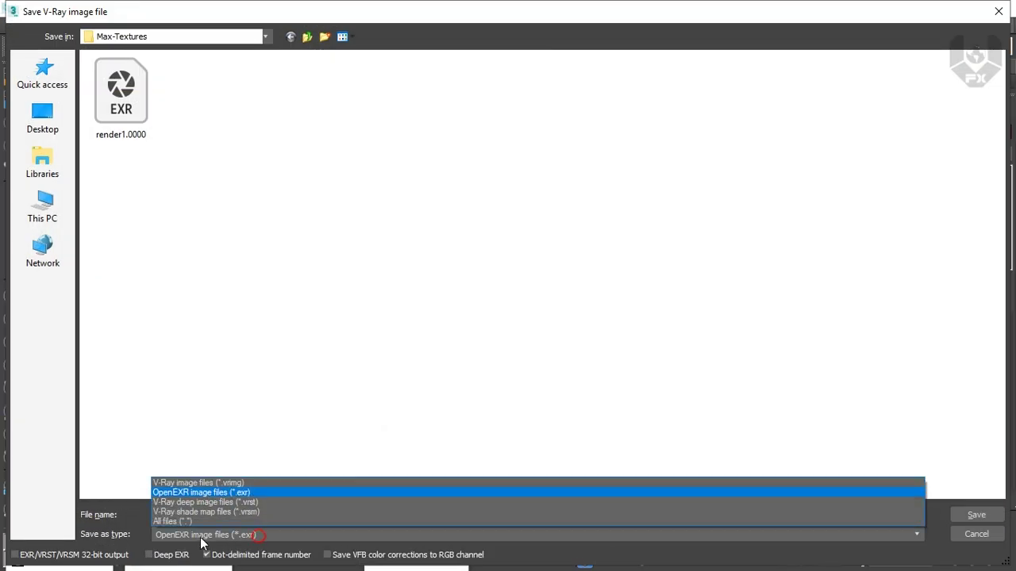
left_click(274, 450)
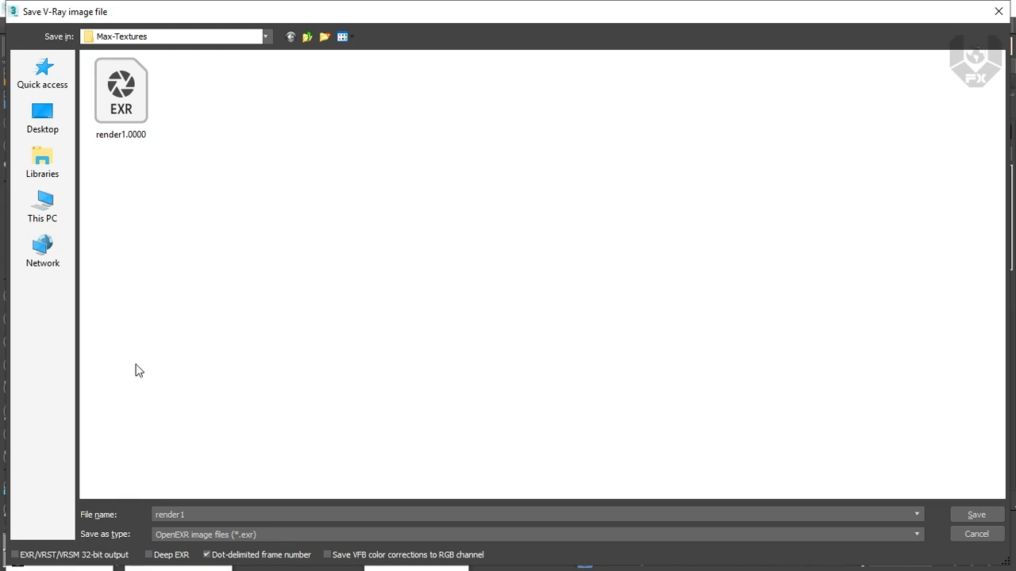
left_click(998, 12)
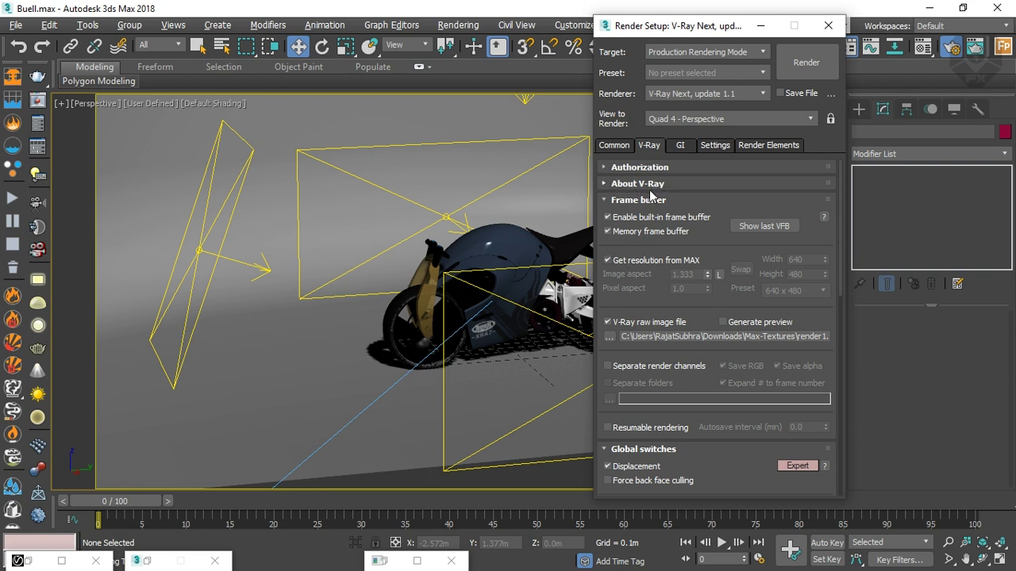
Minimize the Render Setup window and return to NukeX.
middle_click_drag(399, 304, 341, 295, "alt")
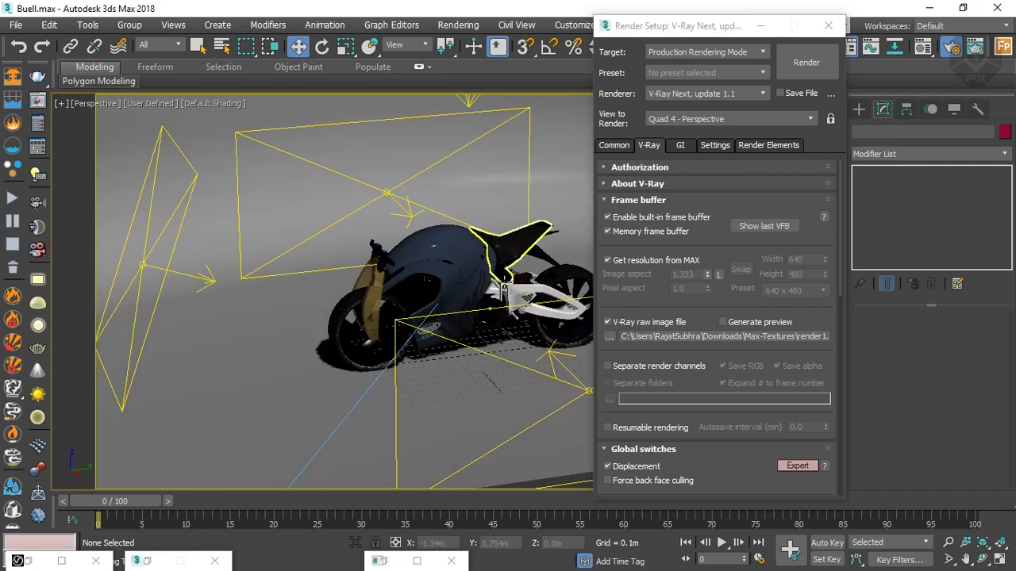
left_click(762, 30)
middle_click_drag(364, 254, 476, 222, "alt")
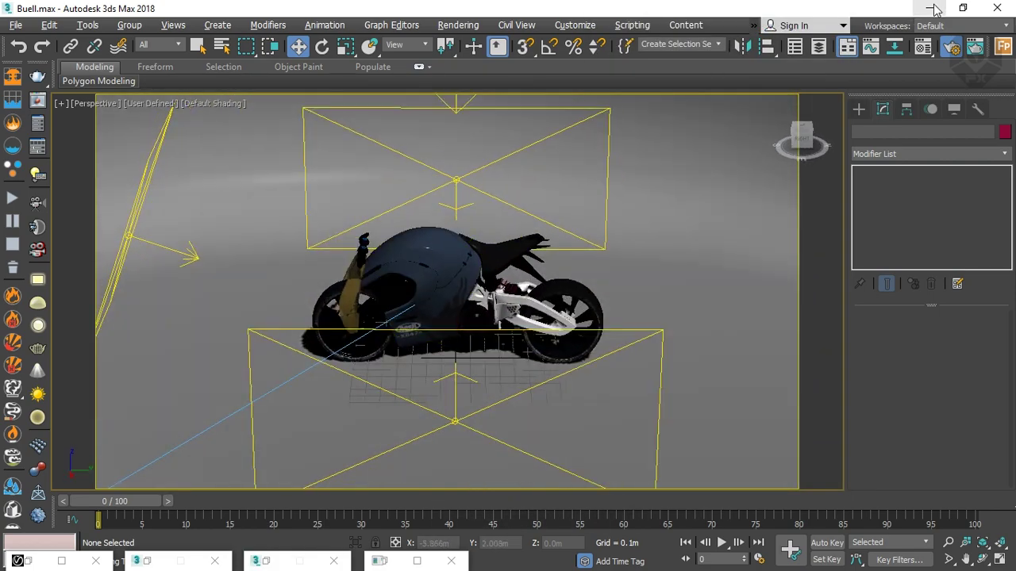
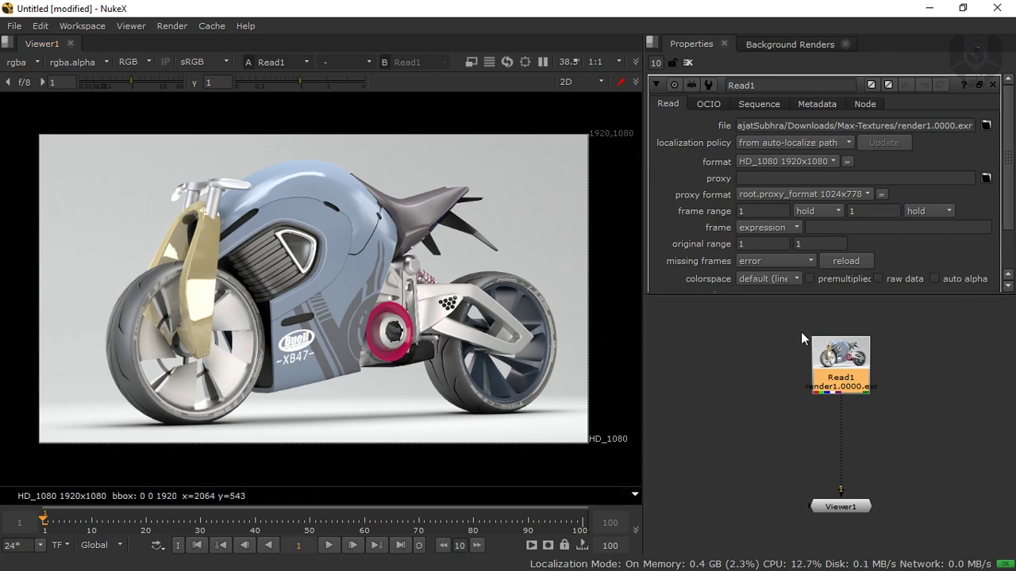
Limit the number of open node properties to 1 and set the Read1 node's colorspace to sRGB.
left_click(653, 64)
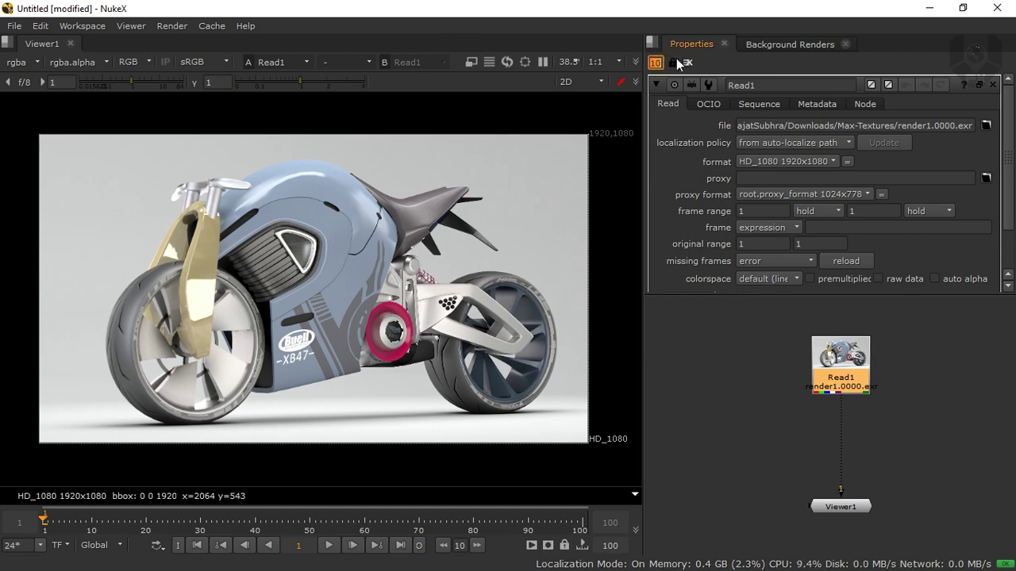
type("1")
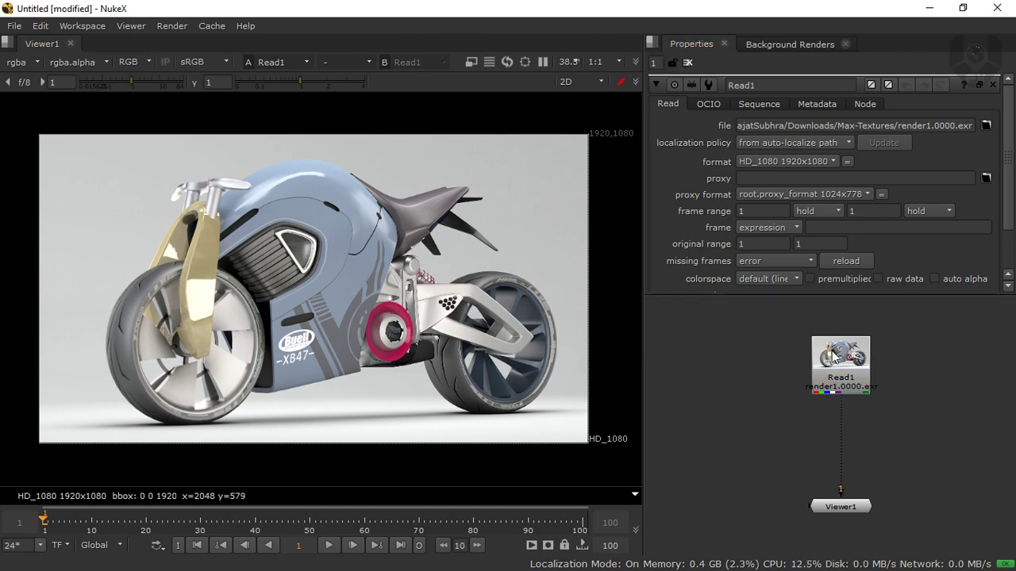
left_click(765, 278)
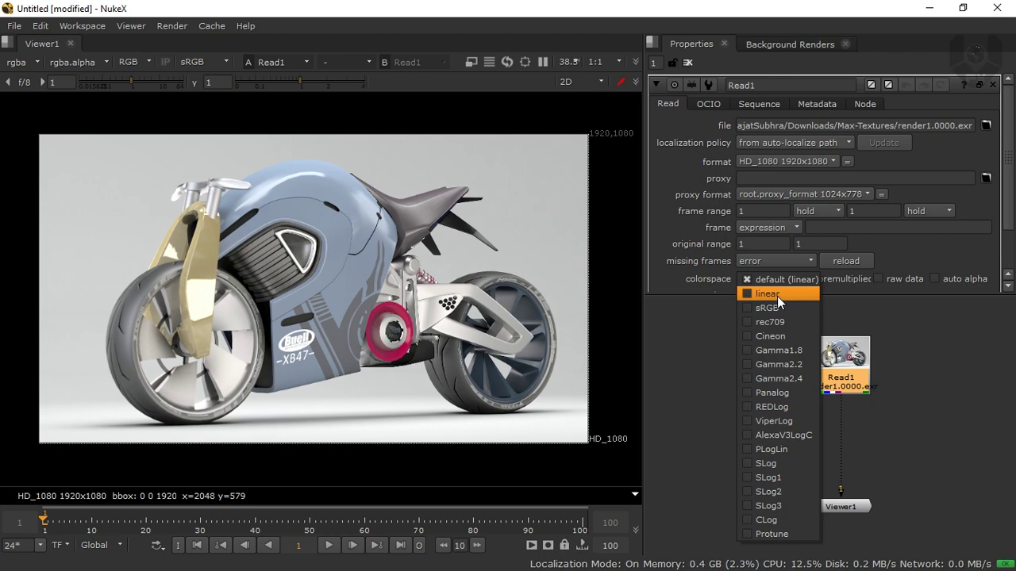
left_click(777, 295)
left_click(780, 281)
left_click(774, 292)
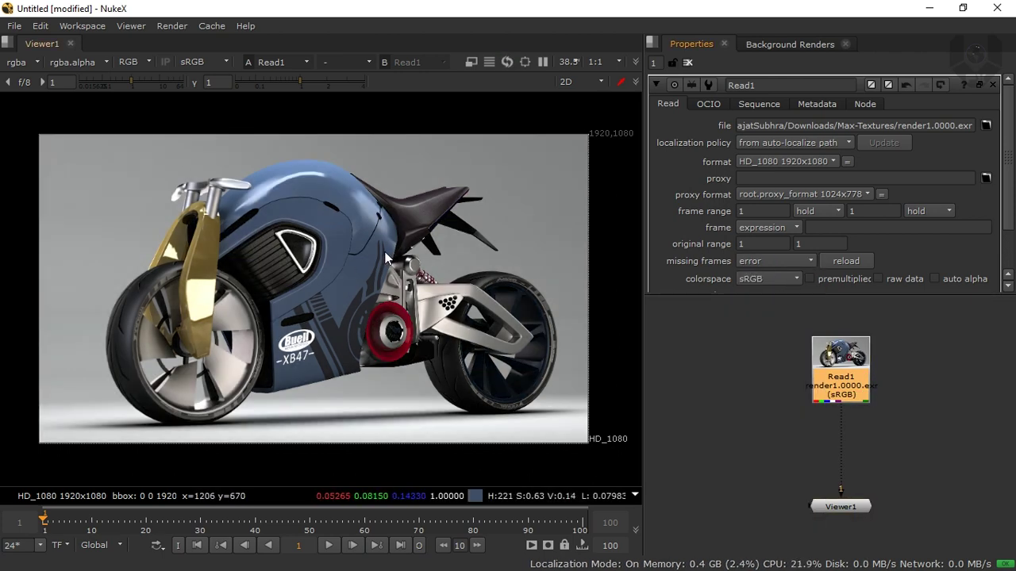
left_click(767, 279)
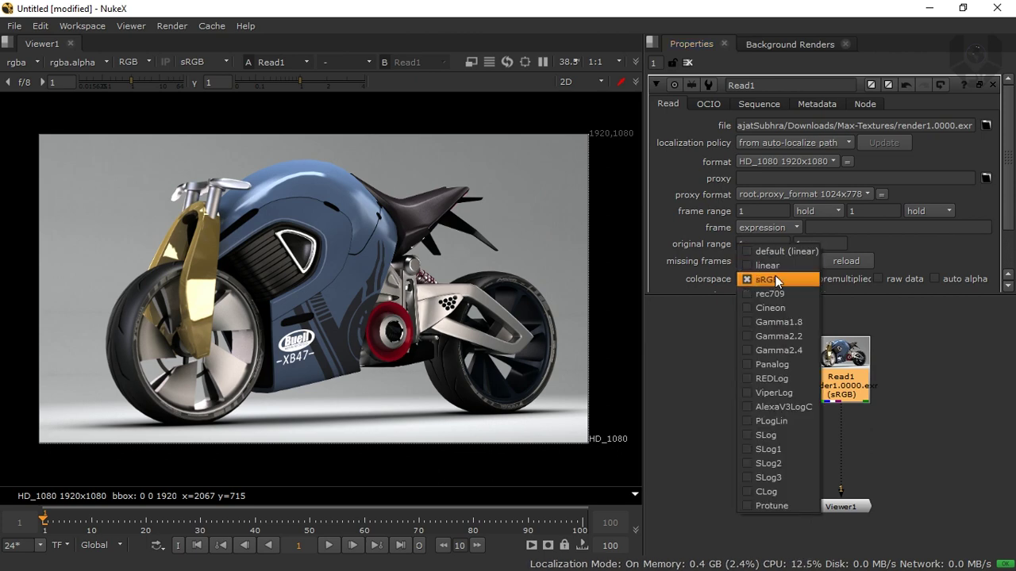
left_click(767, 279)
left_click(716, 370)
Spread the node graph by moving the Read1 node up and the Viewer1 node down.
left_click_drag(846, 386, 845, 362)
left_click_drag(833, 512, 834, 567)
middle_click_drag(848, 382, 839, 373)
middle_click(811, 377)
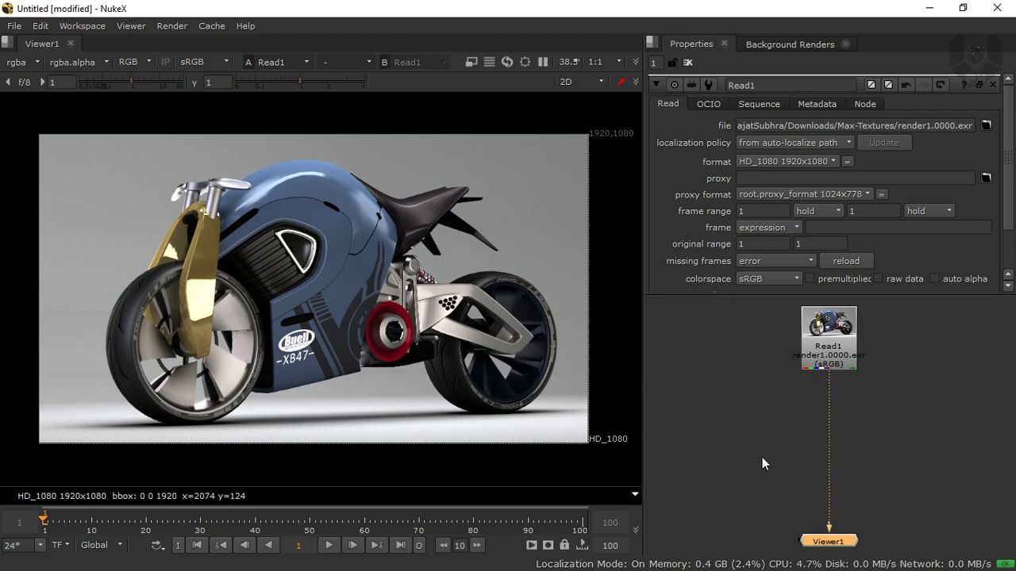
Add a Shuffle node and place it unconnected, below and to the left of Read1.
middle_click_drag(774, 394, 775, 418)
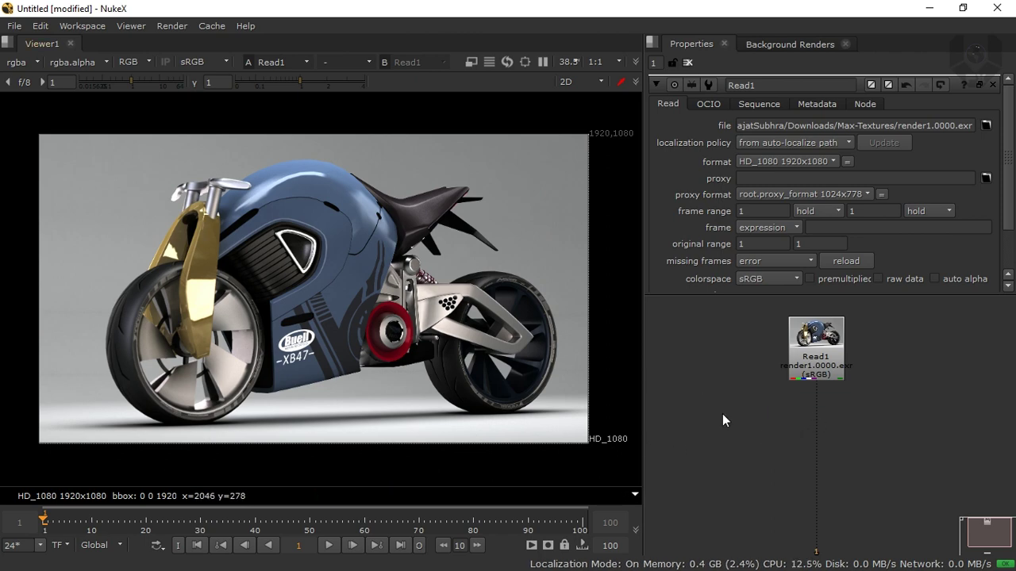
key("Tab")
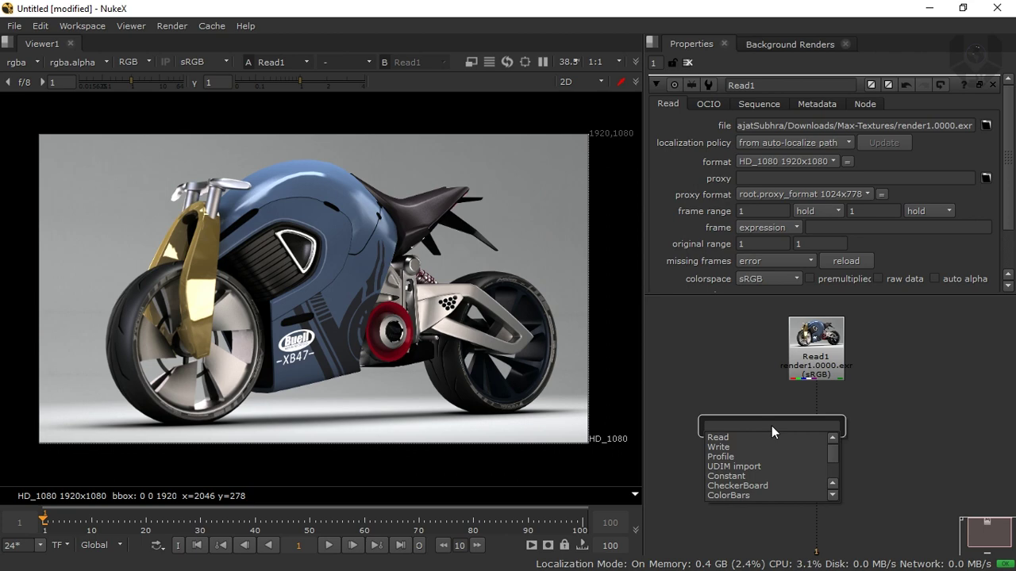
type("shuff")
key("Return")
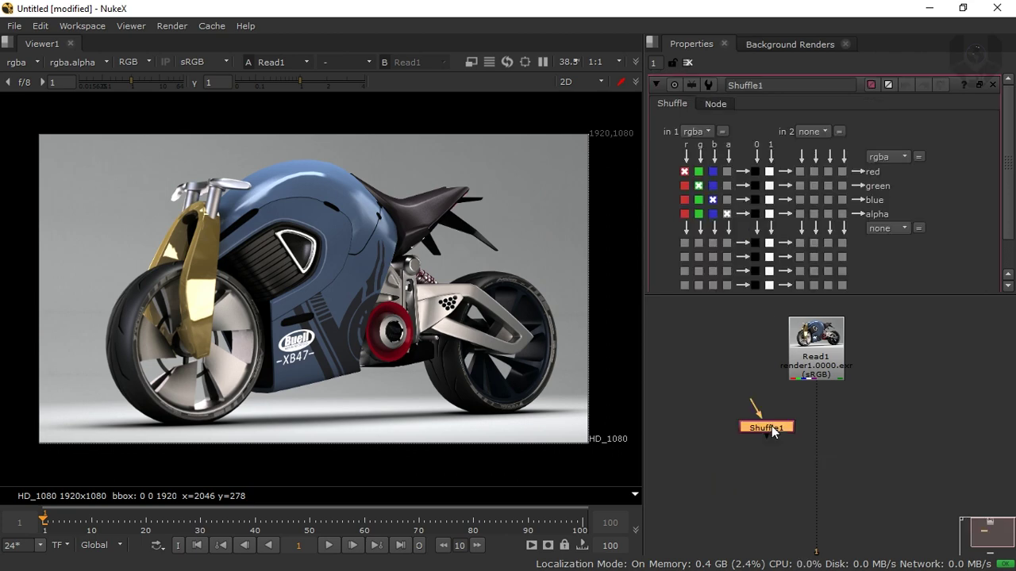
left_click_drag(774, 421, 705, 450)
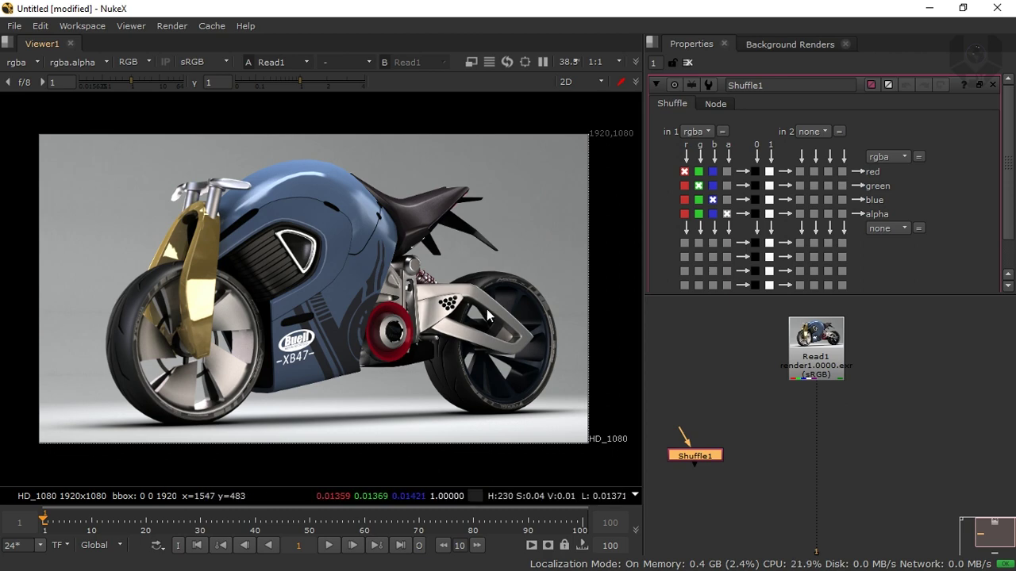
Add a LayerContactSheet node and insert it into the connection between Read1 and Viewer1.
left_click(772, 396)
key("Tab")
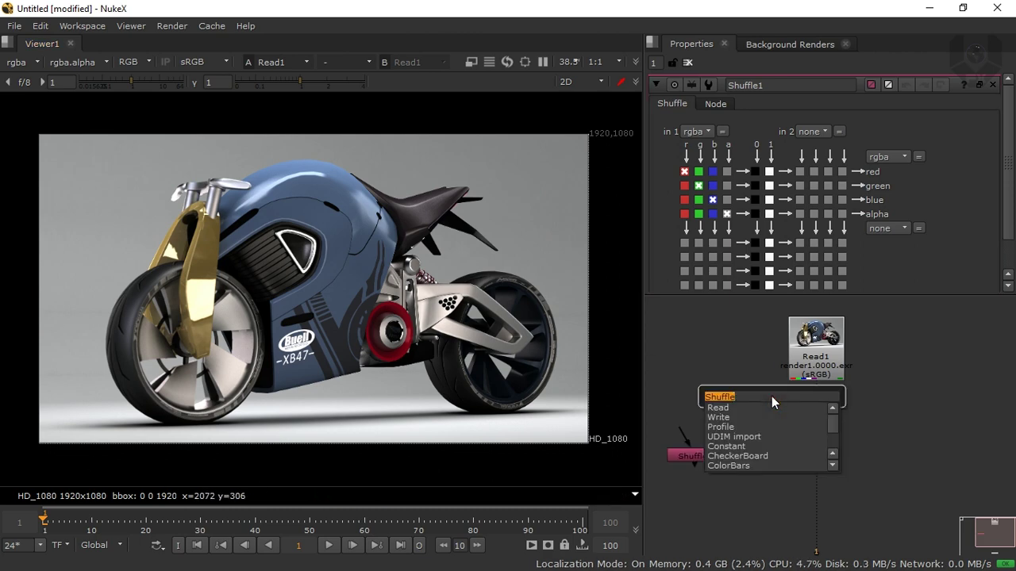
type("layerc")
key("Return")
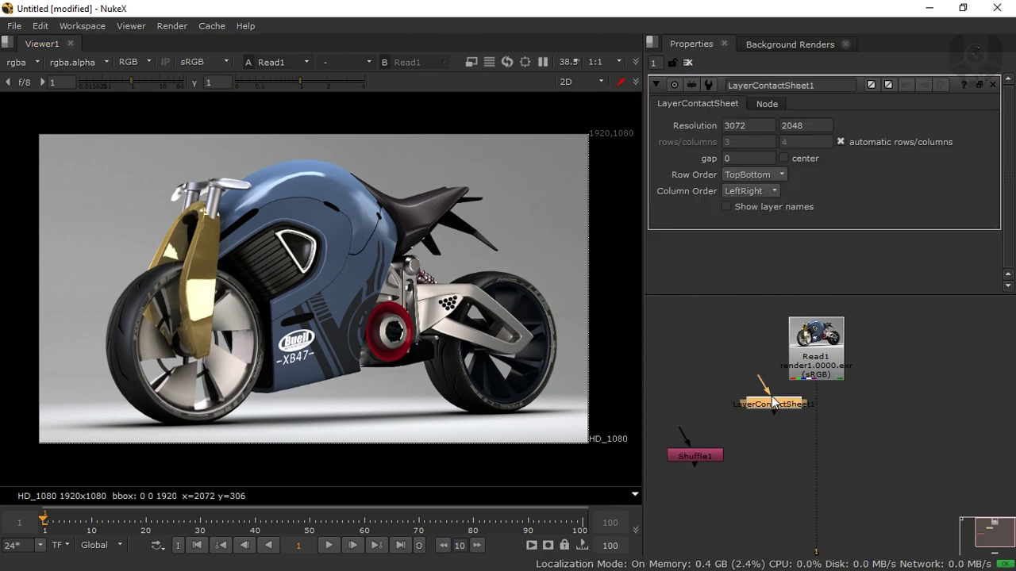
left_click_drag(770, 401, 825, 402)
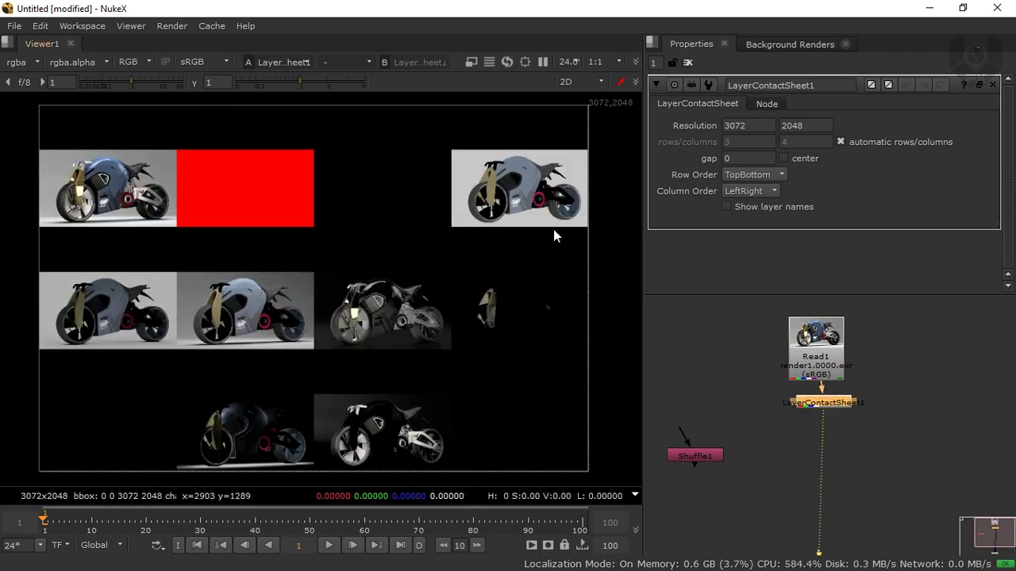
Show the layer names on the LayerContactSheet1 output and fit the contact sheet in the viewer.
left_click(725, 207)
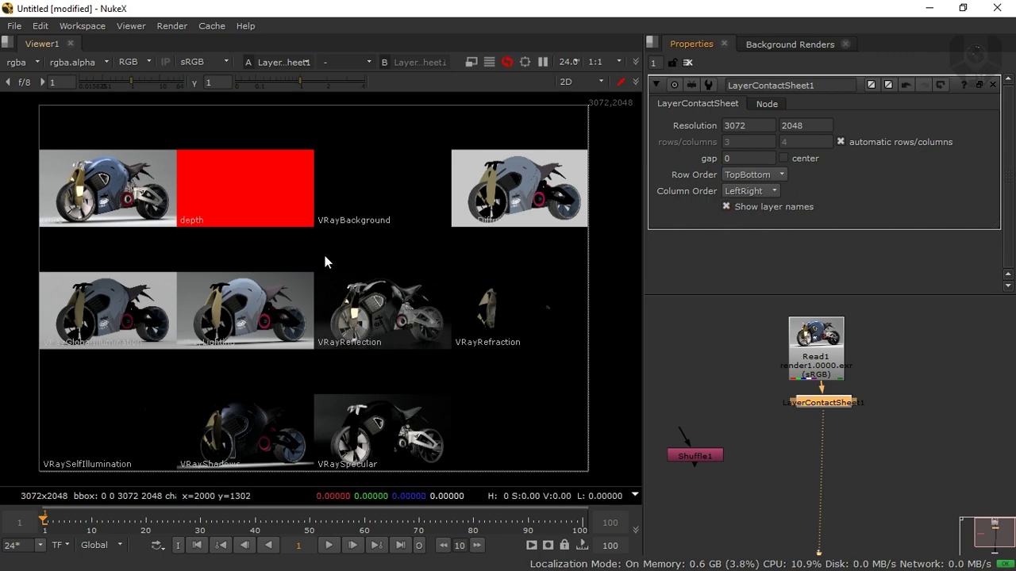
middle_click_drag(176, 277, 224, 282)
scroll(245, 235, "up", 2)
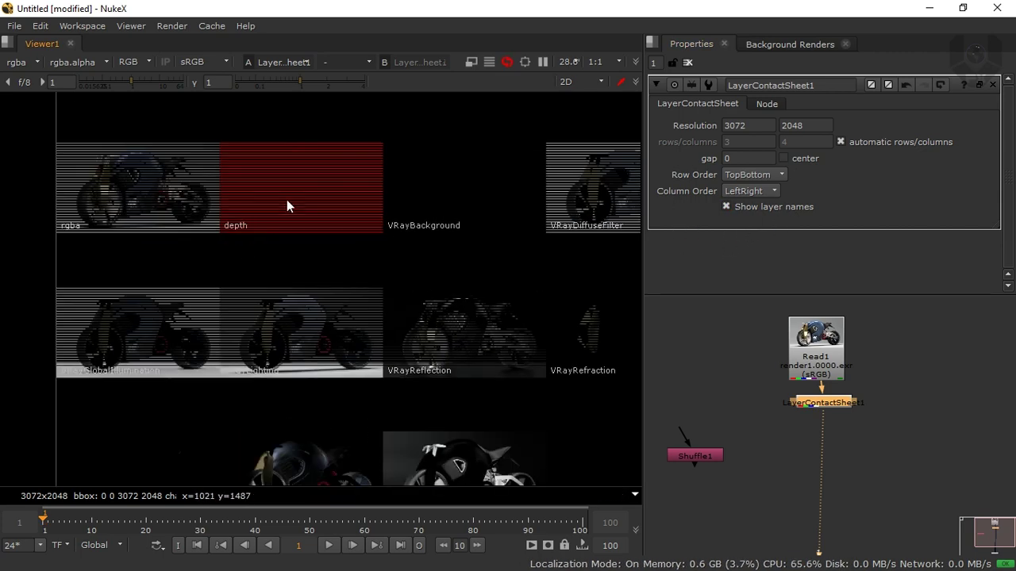
key("f")
Examine the individual V-Ray passes on the contact sheet, including global illumination, lighting, reflection, refraction, self-illumination, shadows and specular.
middle_click_drag(270, 341, 294, 318)
middle_click_drag(163, 392, 303, 247)
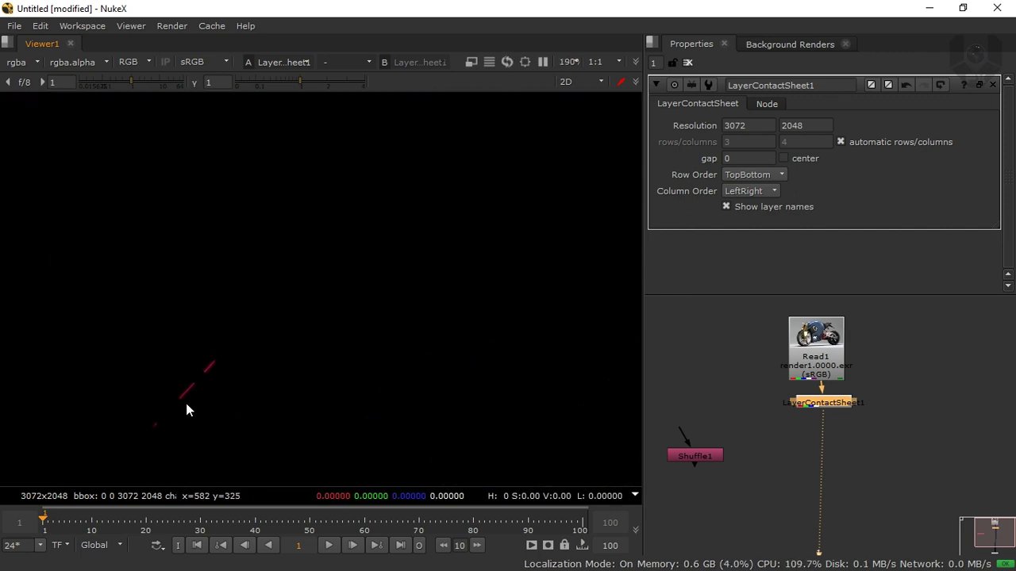
scroll(302, 271, "down", 7)
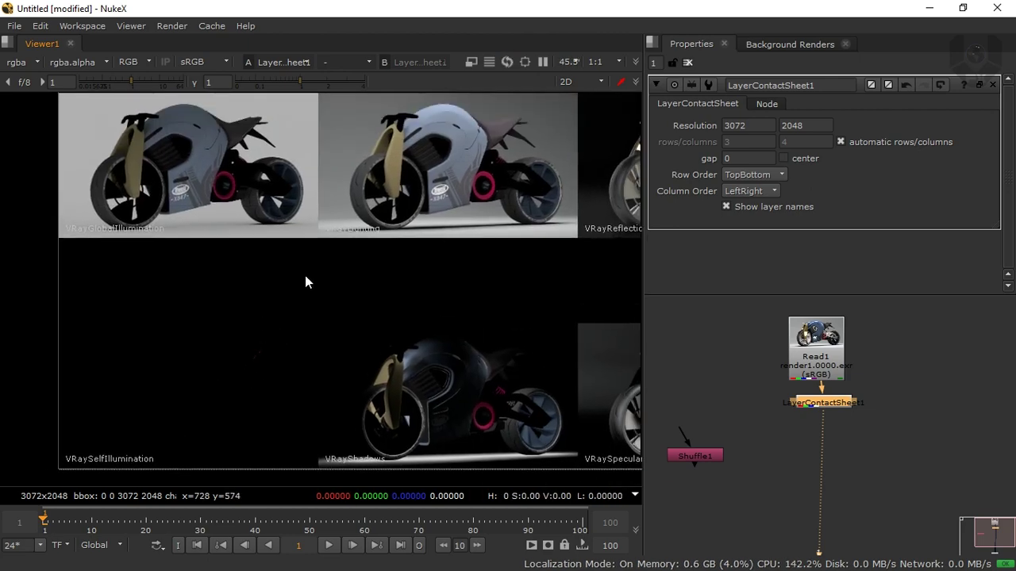
middle_click_drag(463, 130, 357, 378)
middle_click_drag(568, 236, 381, 255)
scroll(556, 250, "down", 4)
scroll(116, 293, "up", 7)
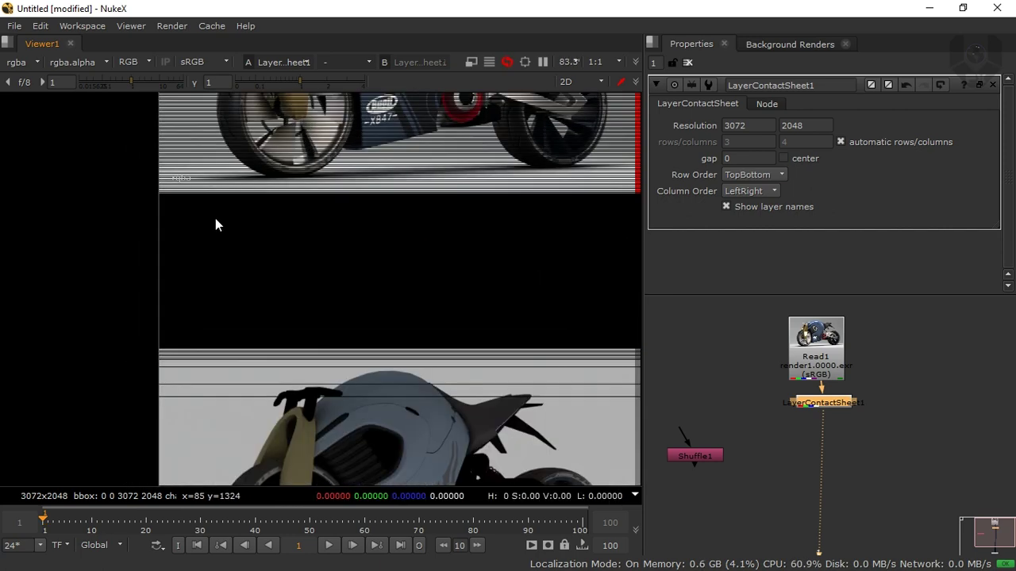
middle_click_drag(318, 185, 289, 294)
scroll(377, 269, "down", 6)
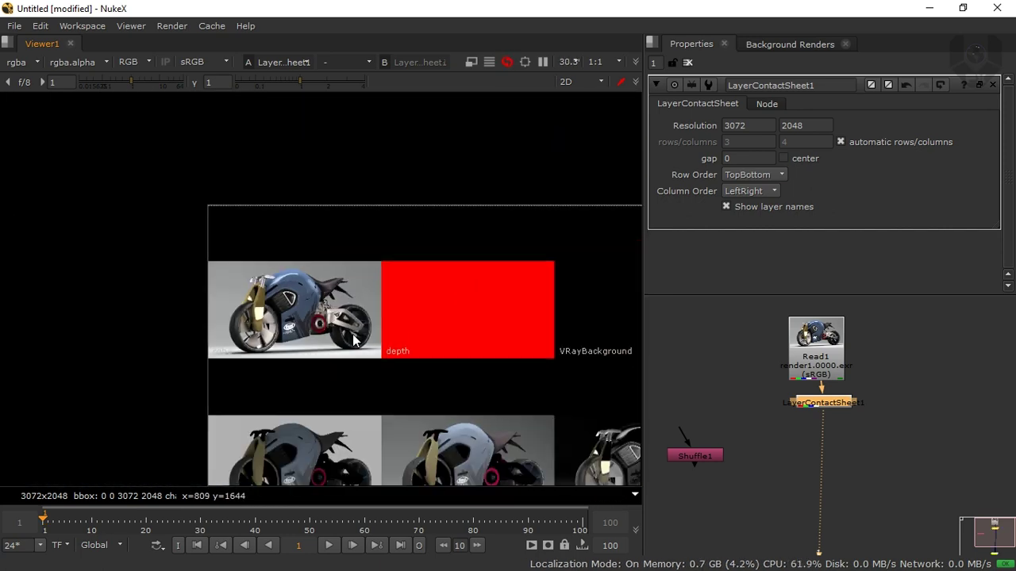
scroll(544, 203, "up", 4)
middle_click_drag(351, 315, 635, 222)
middle_click_drag(389, 269, 549, 229)
middle_click_drag(171, 319, 335, 292)
middle_click_drag(632, 301, 185, 306)
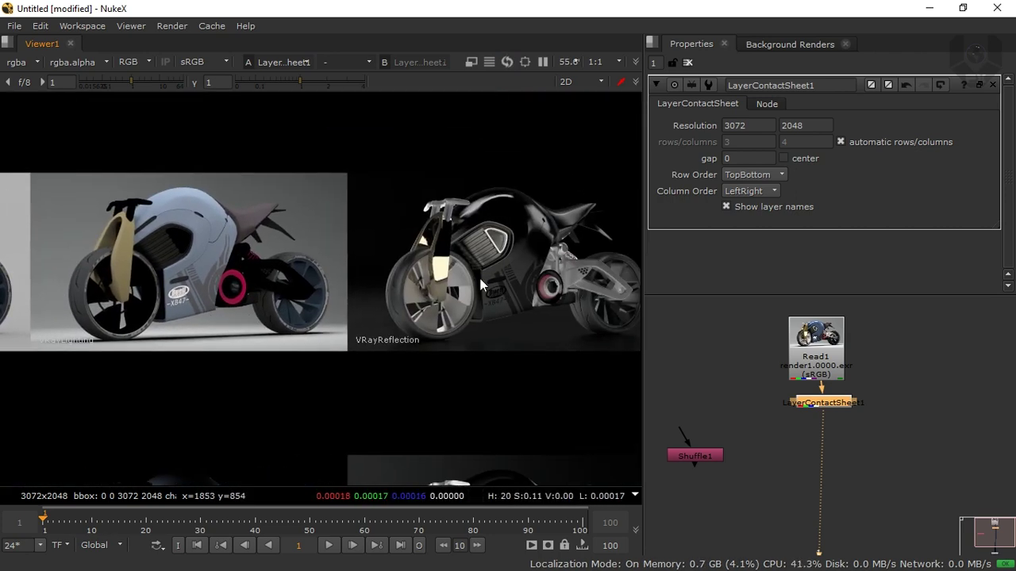
scroll(481, 288, "down", 4)
middle_click_drag(479, 309, 515, 342)
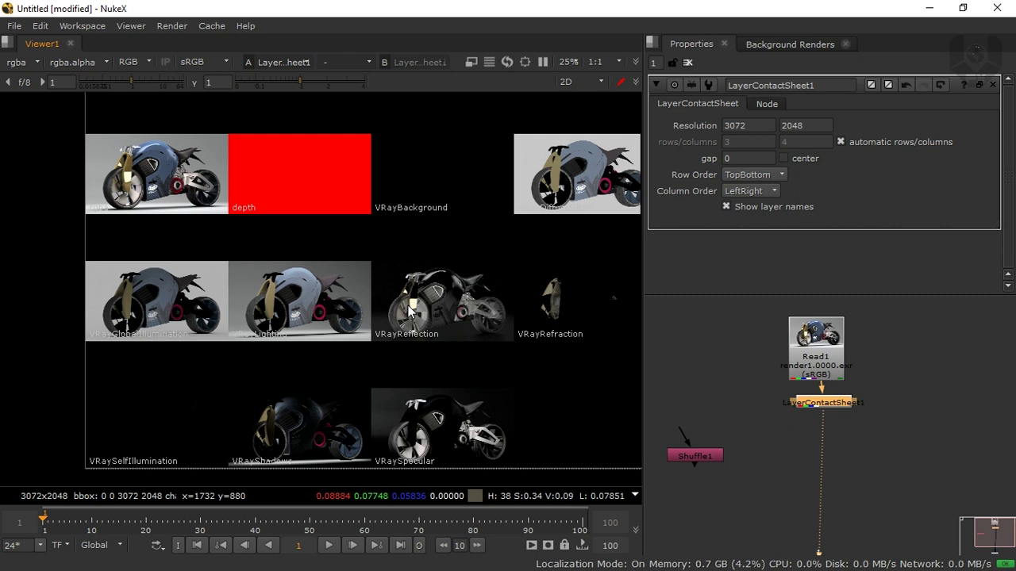
middle_click_drag(408, 312, 381, 303)
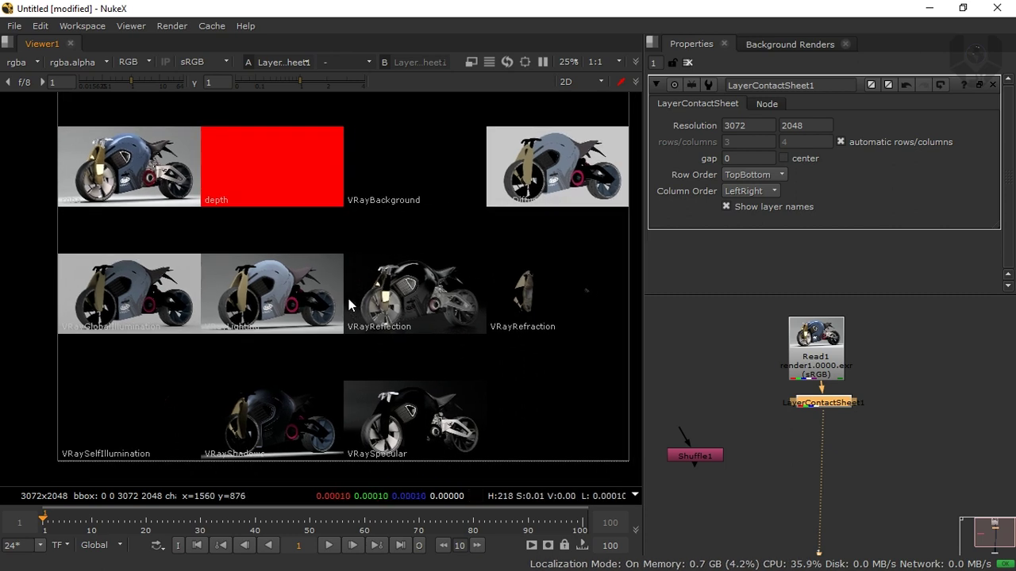
Take LayerContactSheet1 out of the path to the viewer, placing it beside Read1, and open the Shuffle1 properties.
left_click_drag(822, 404, 820, 375)
middle_click_drag(796, 423, 784, 376)
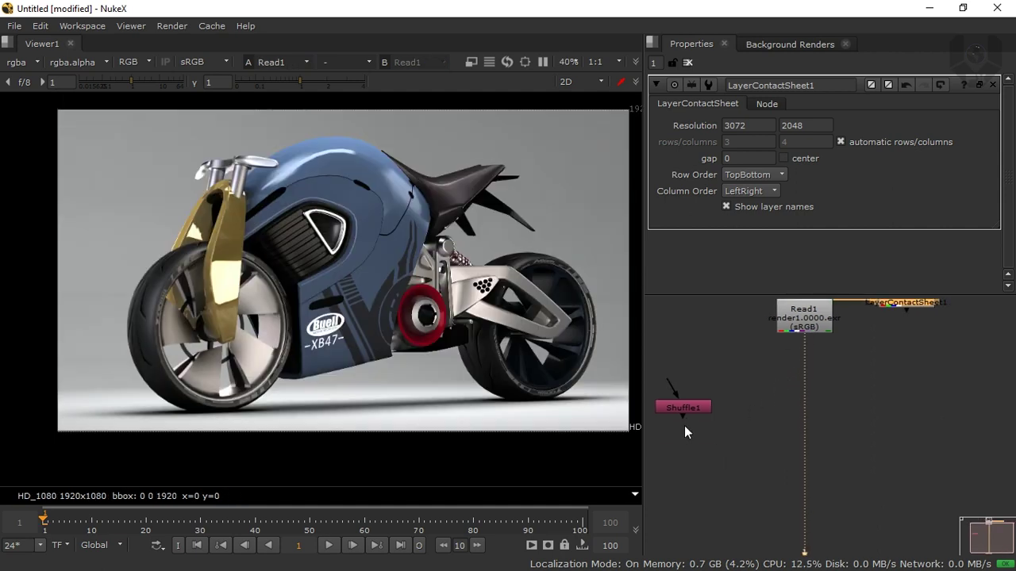
left_click(689, 409)
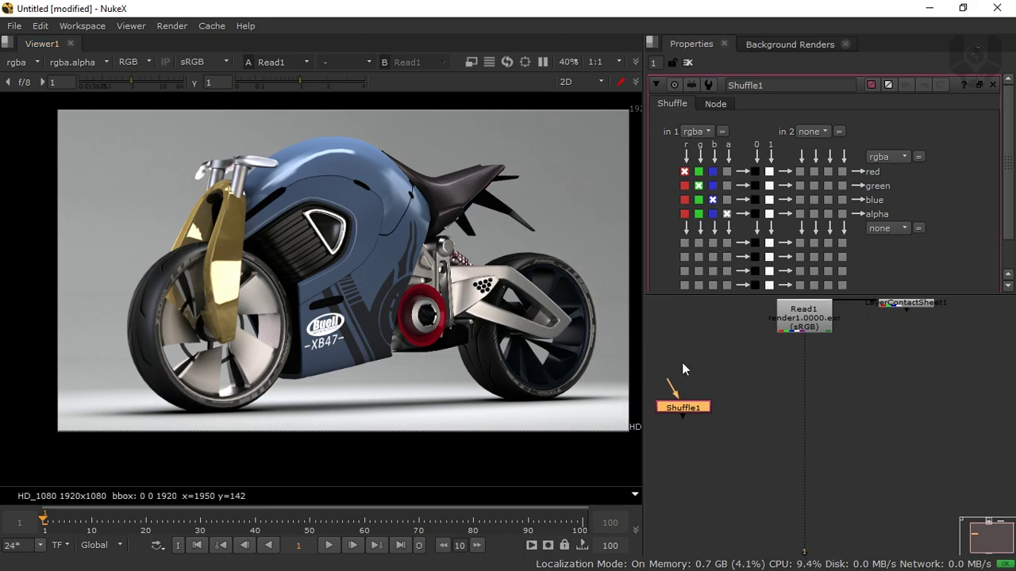
Switch to the browser and read the V-Ray pass formula for rebuilding the Beauty in the multipass compositing article.
key("super")
left_click(177, 561)
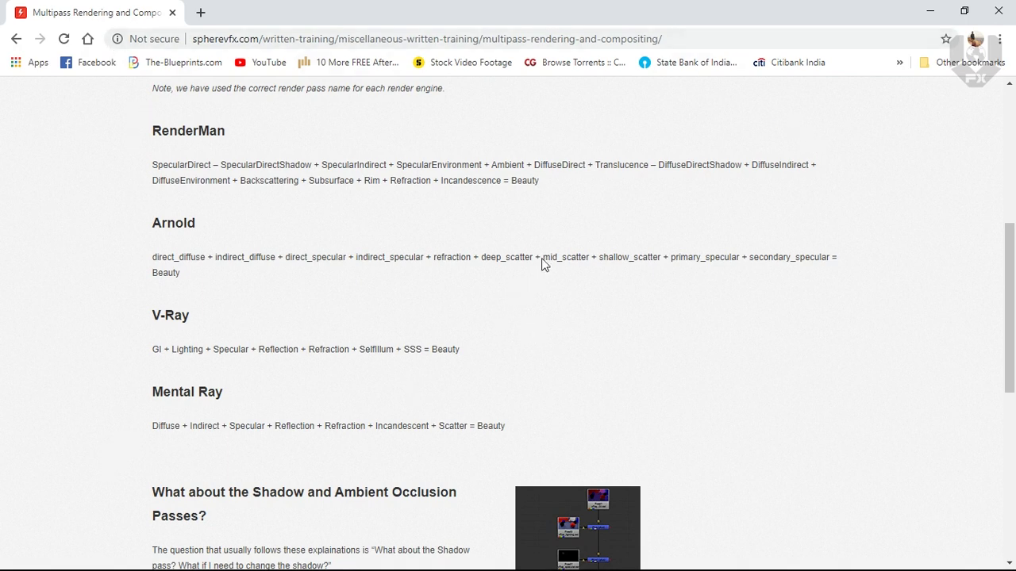
mouse_move(1008, 266)
left_mouse_down()
mouse_move(1009, 282)
mouse_move(1012, 173)
mouse_move(1004, 278)
left_mouse_up()
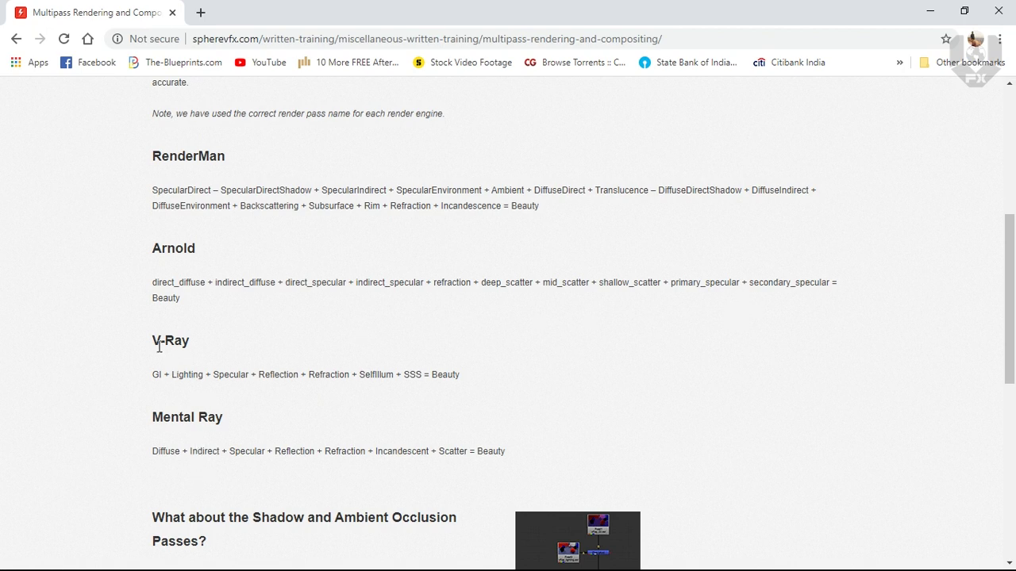
left_click_drag(153, 340, 474, 368)
left_click(190, 380)
left_click_drag(174, 379, 381, 377)
left_click_drag(513, 206, 541, 208)
left_click_drag(1011, 256, 1012, 146)
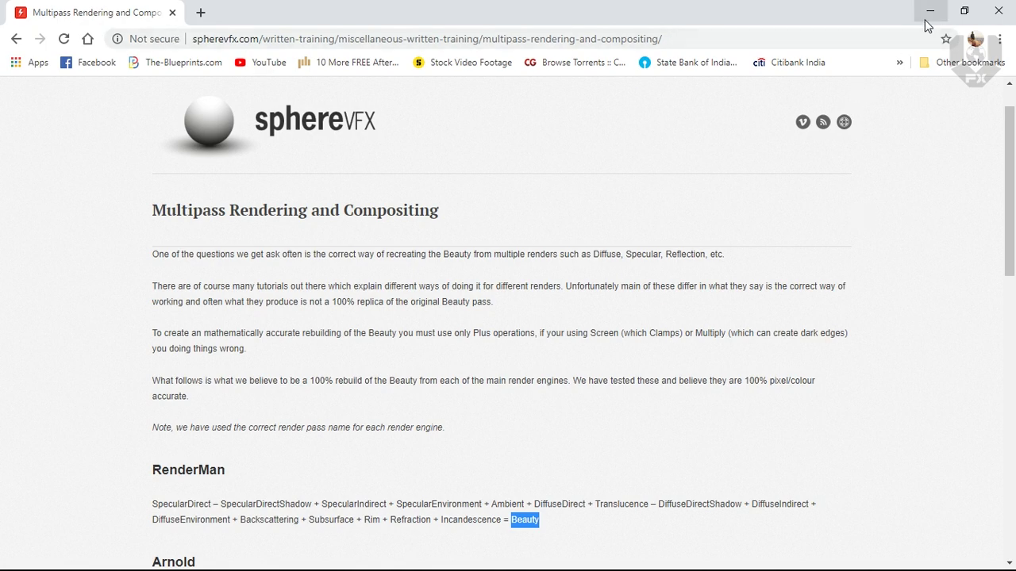
left_click_drag(1010, 159, 983, 280)
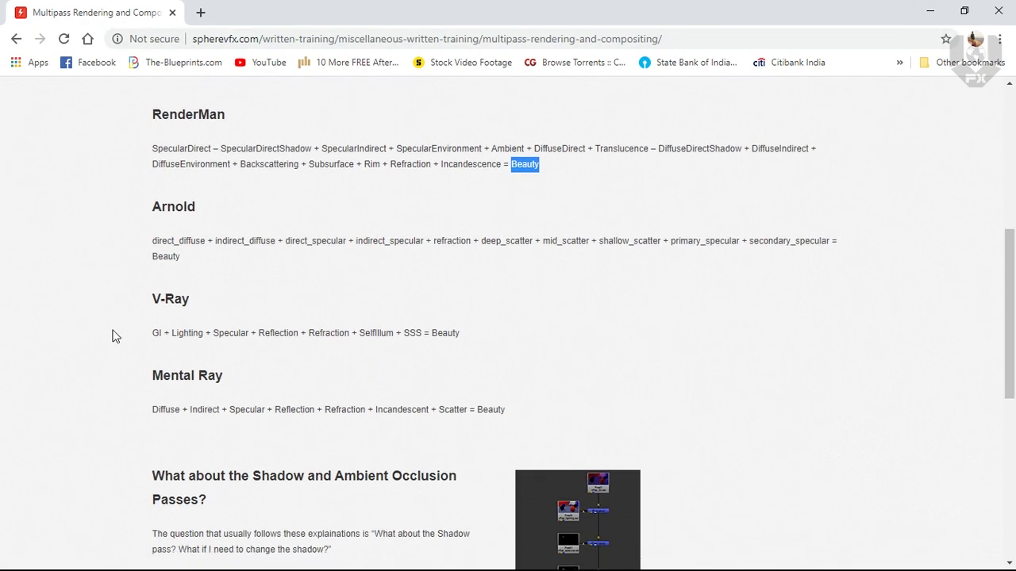
Switch back to NukeX and connect the Shuffle1 node's input to Read1.
left_click(930, 11)
mouse_move(677, 393)
left_mouse_down()
mouse_move(790, 327)
mouse_move(672, 384)
left_mouse_up()
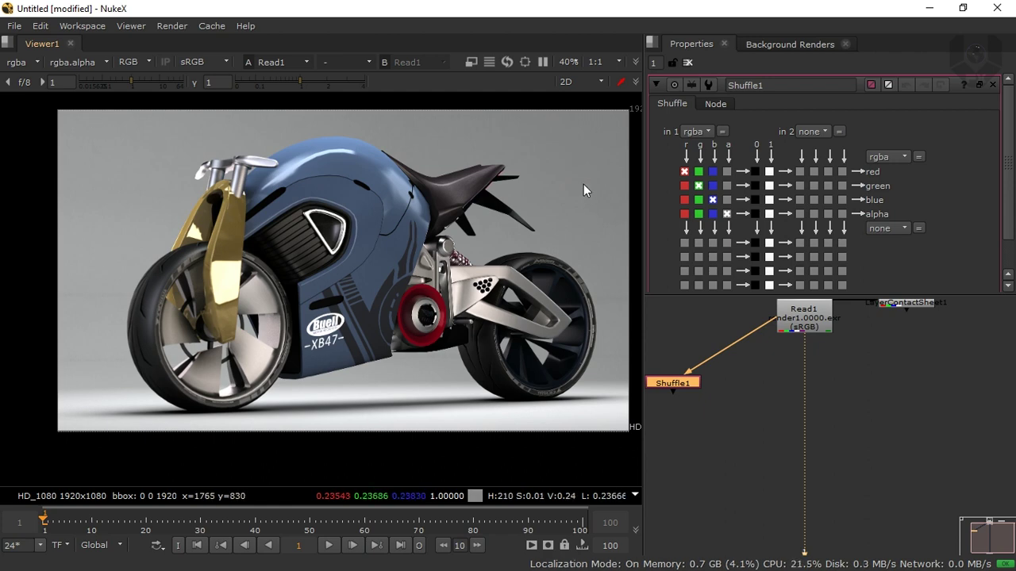
Set Shuffle1's in 1 layer to VRayGlobalIllumination and show the node's output in the viewer.
left_click(702, 132)
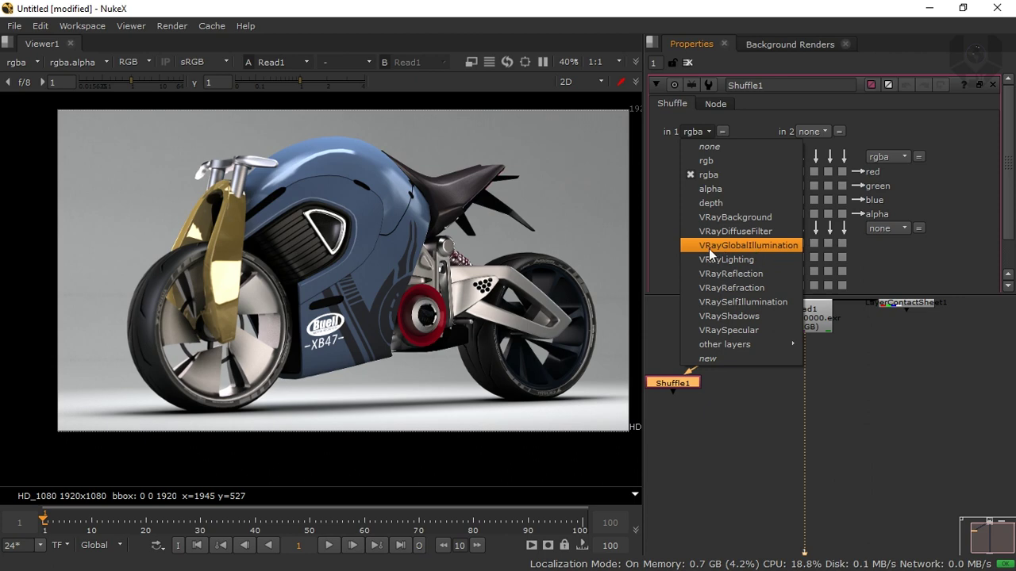
left_click(757, 245)
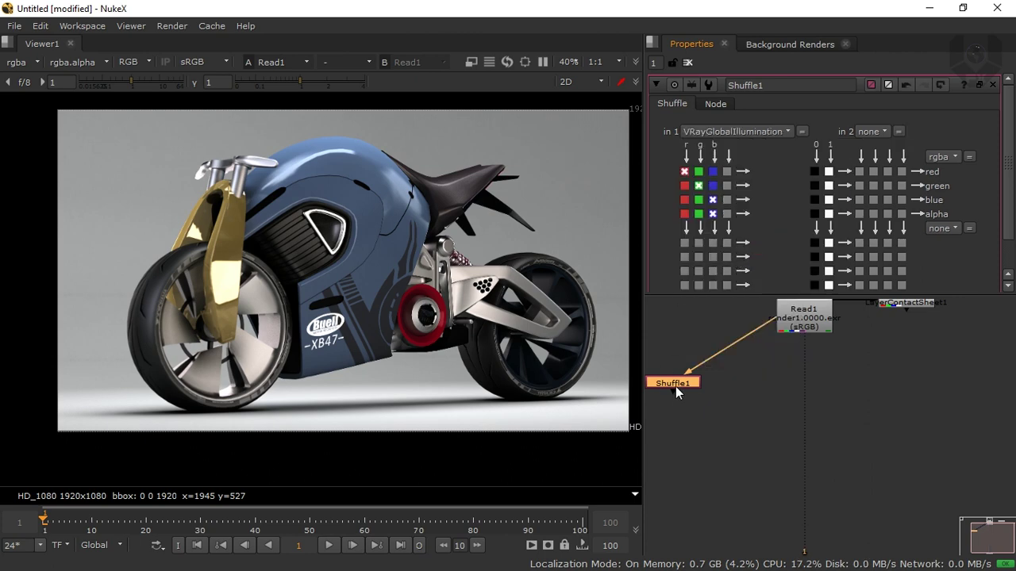
key("1")
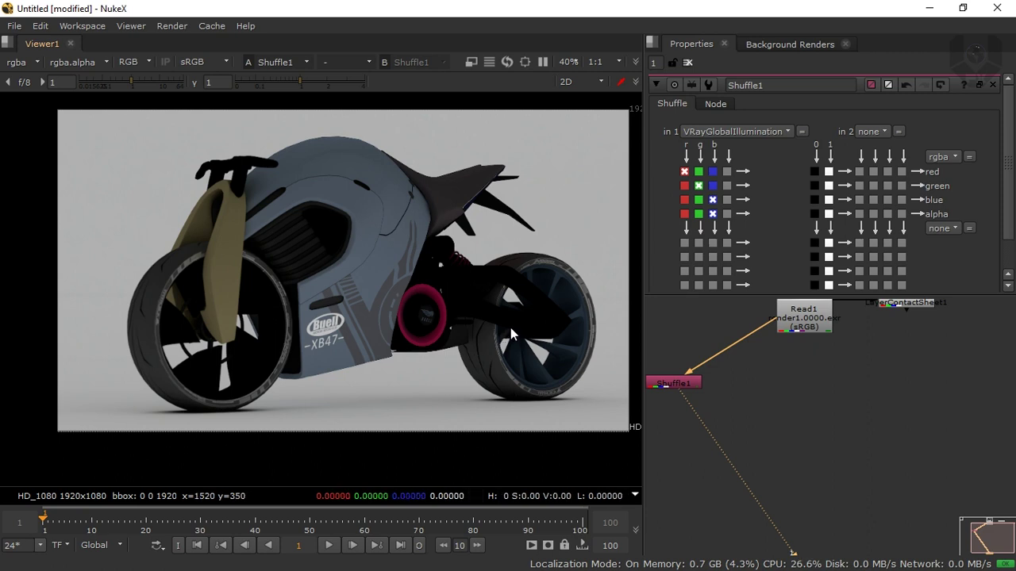
middle_click_drag(514, 335, 491, 342)
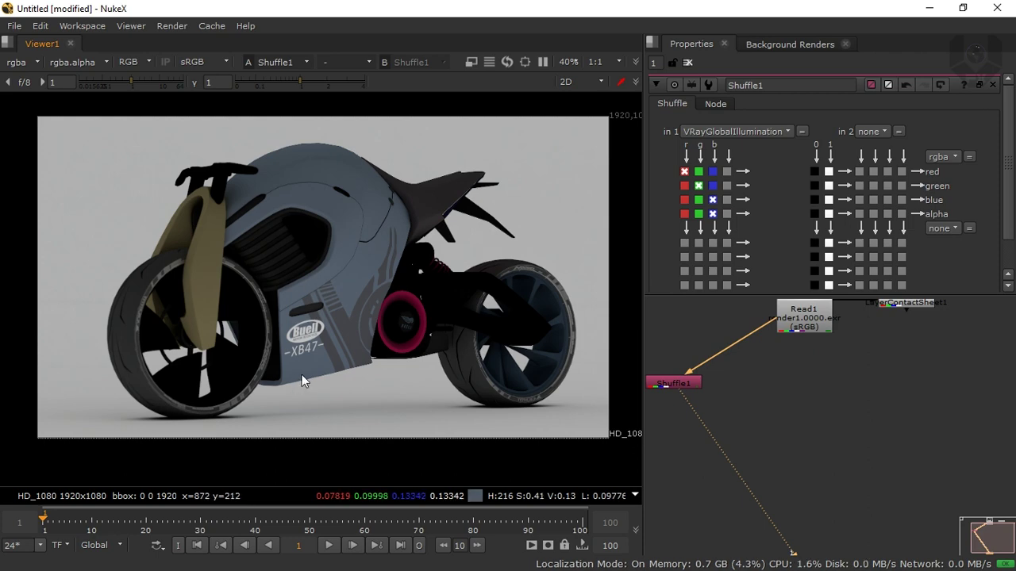
Rename the Shuffle node carrying the global illumination pass as GI.
left_click(690, 385)
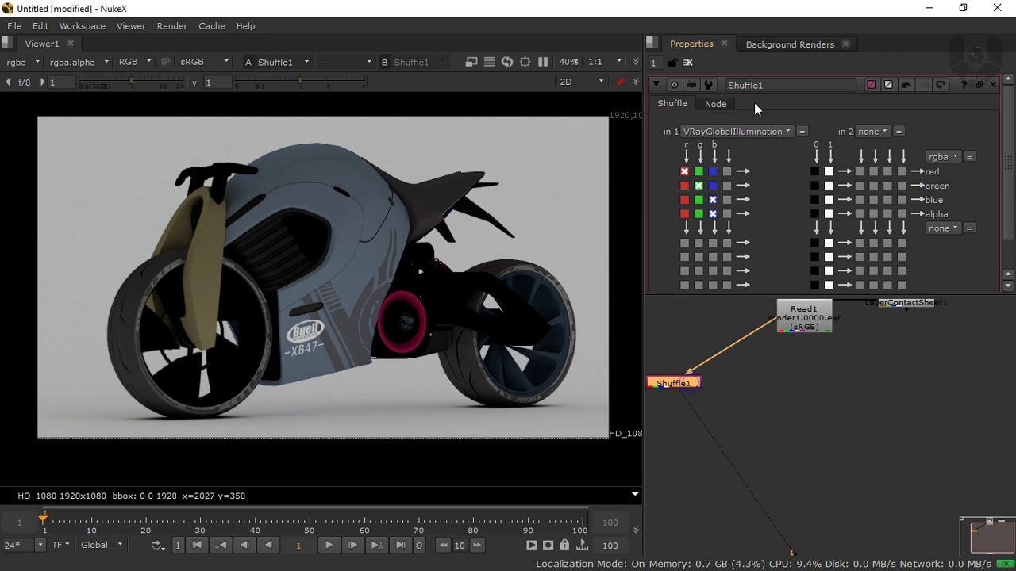
double_click(784, 84)
type("gi")
key("Return")
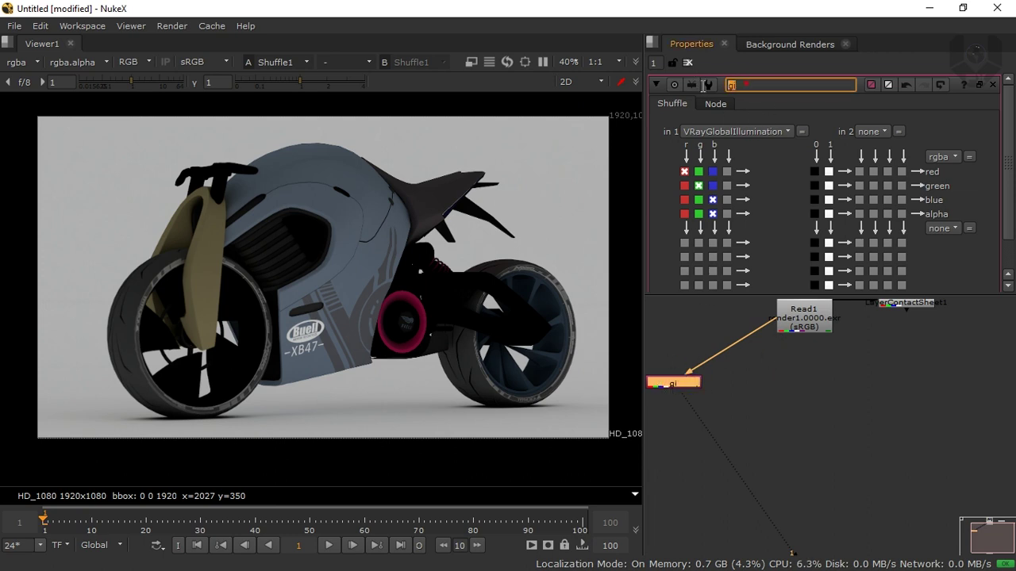
type("GI")
key("Return")
left_click(750, 376)
left_click(693, 384)
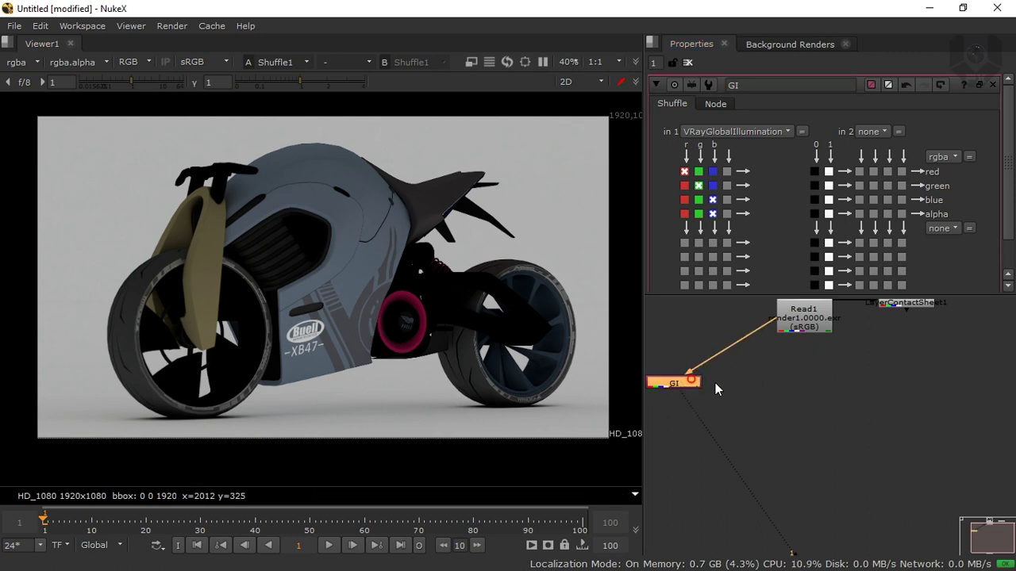
left_click(735, 370)
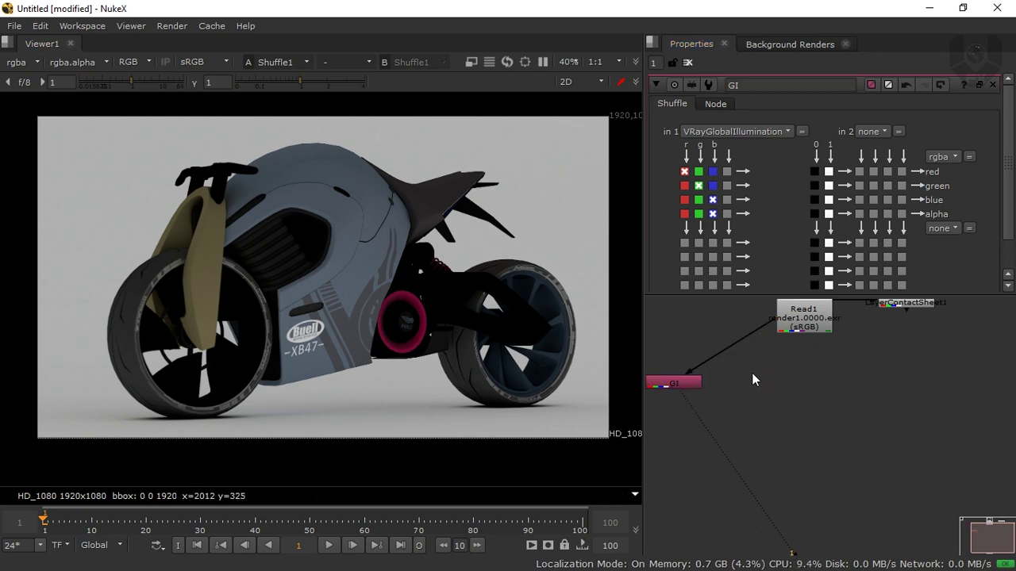
Check which pass follows GI in the browser article's V-Ray formula and return to NukeX.
key("super")
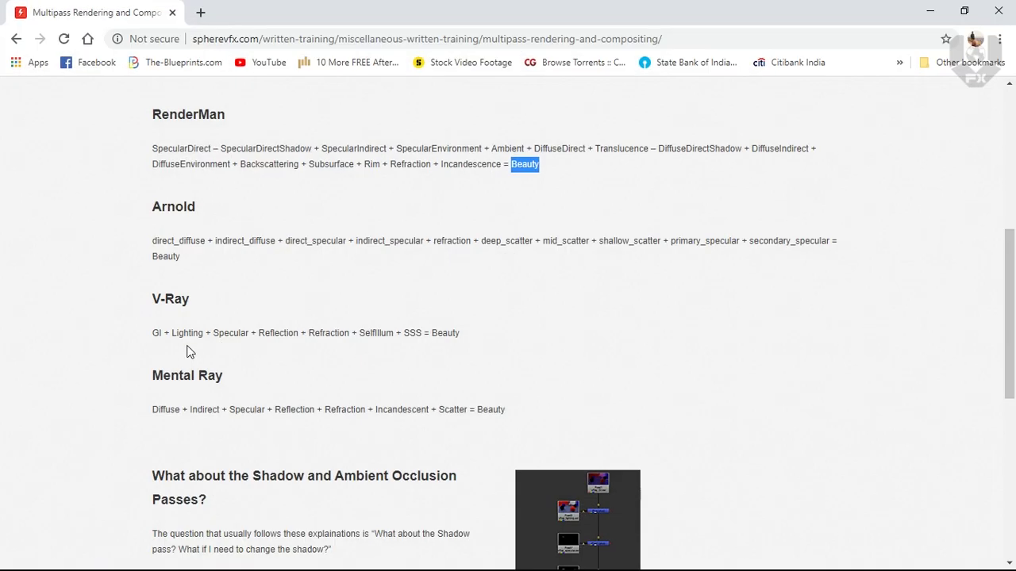
left_click(157, 334)
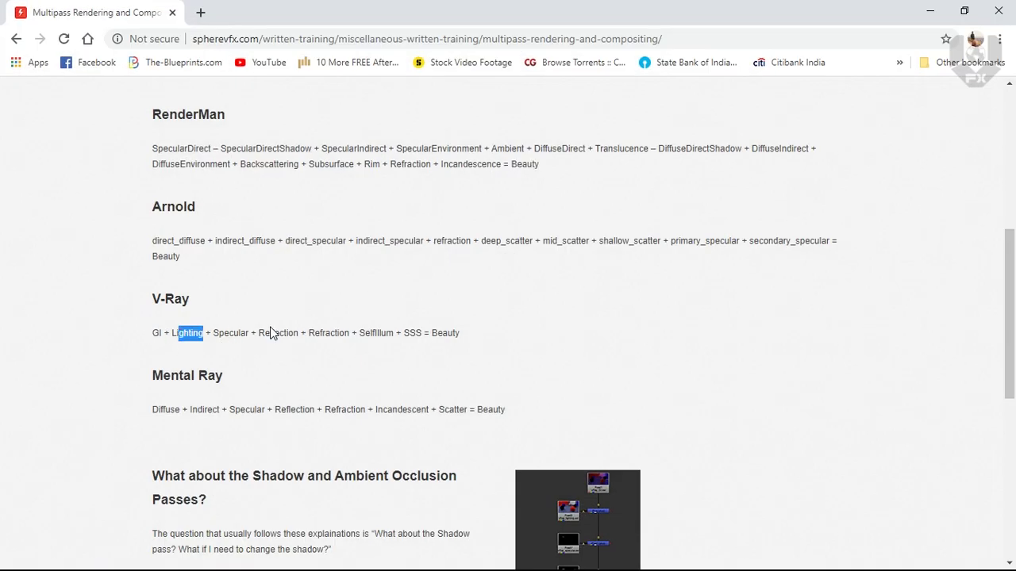
left_click(930, 11)
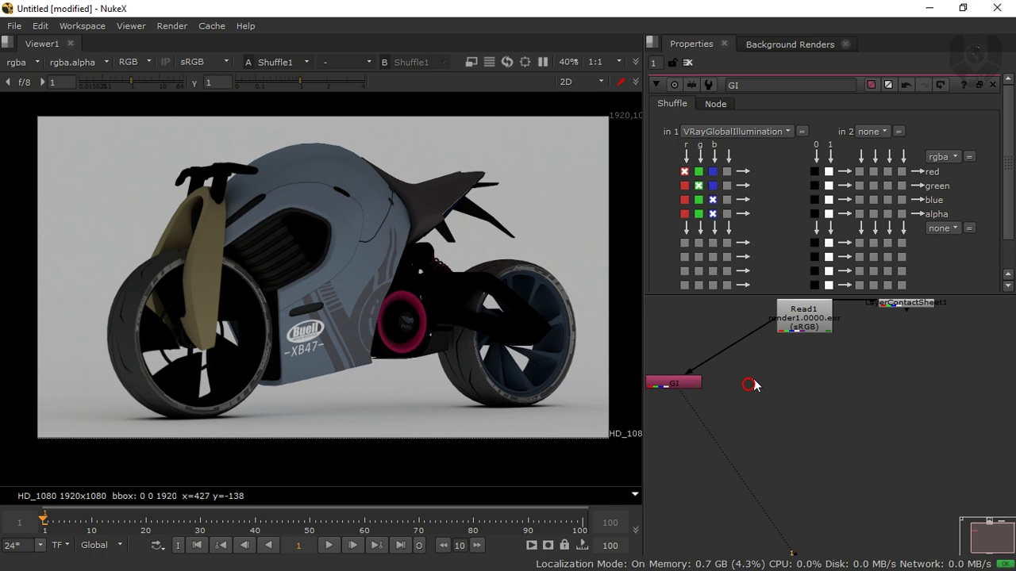
Add a second Shuffle node to the right of GI and connect its input to Read1.
key("Tab")
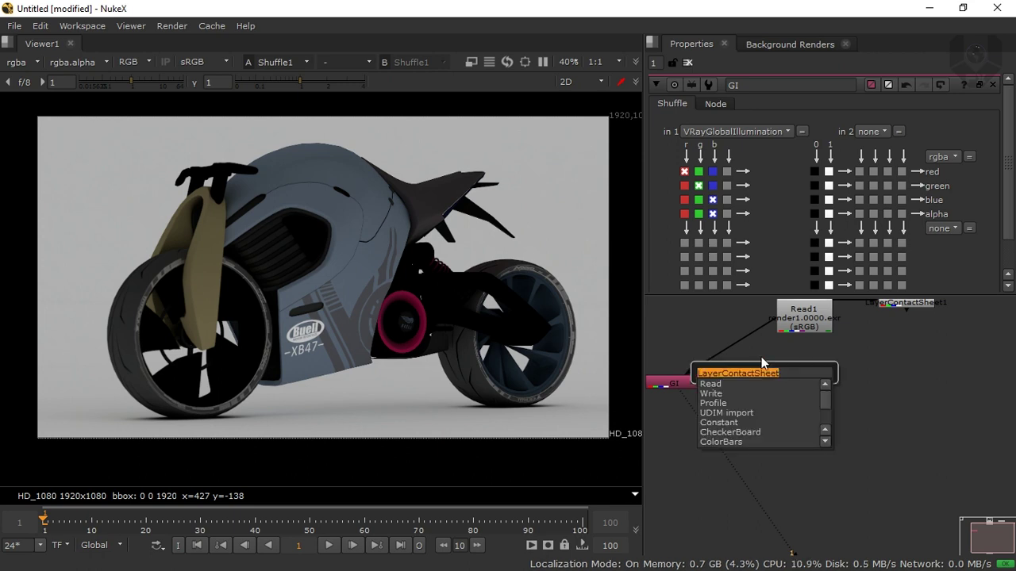
type("shuffle")
key("Return")
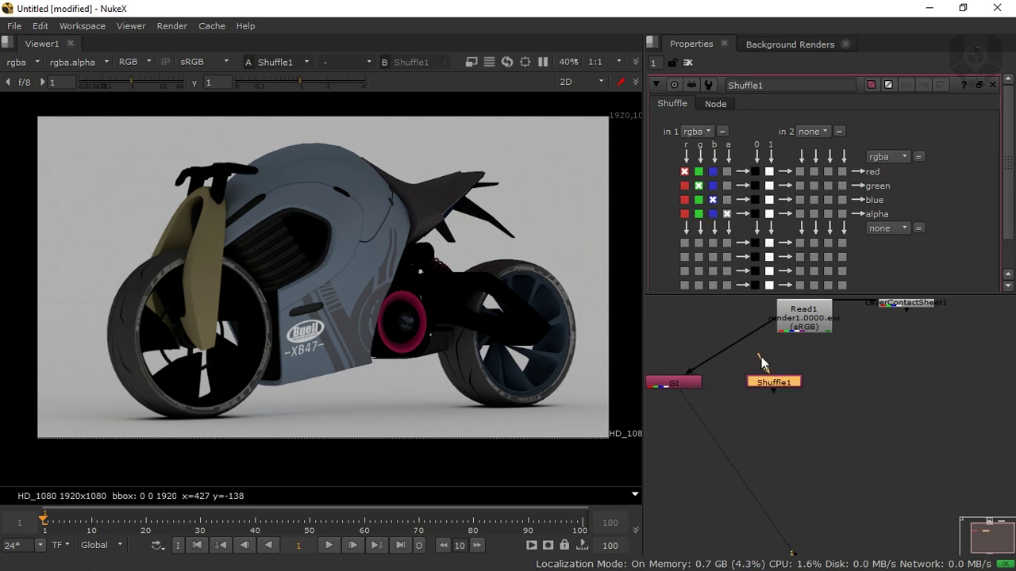
left_click_drag(763, 360, 804, 323)
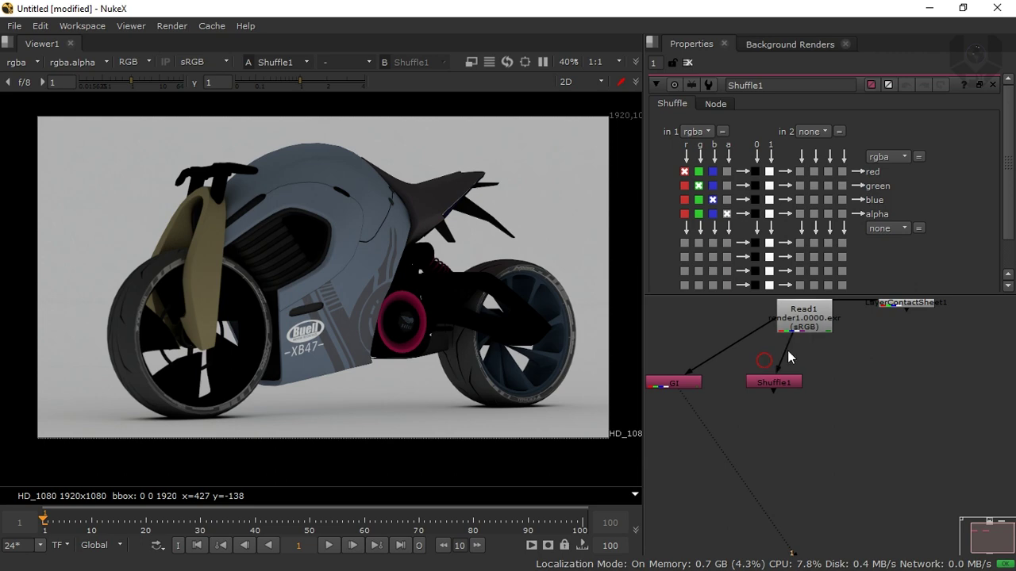
Set the new Shuffle node's in 1 layer to VRayLighting and rename the node as Lighting.
left_click(778, 380)
left_click(702, 132)
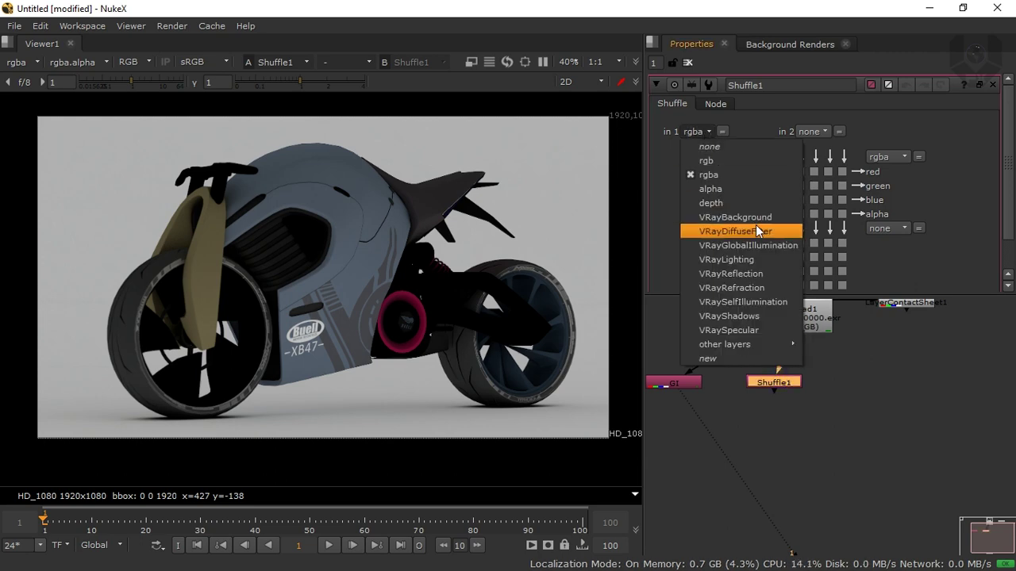
left_click(762, 259)
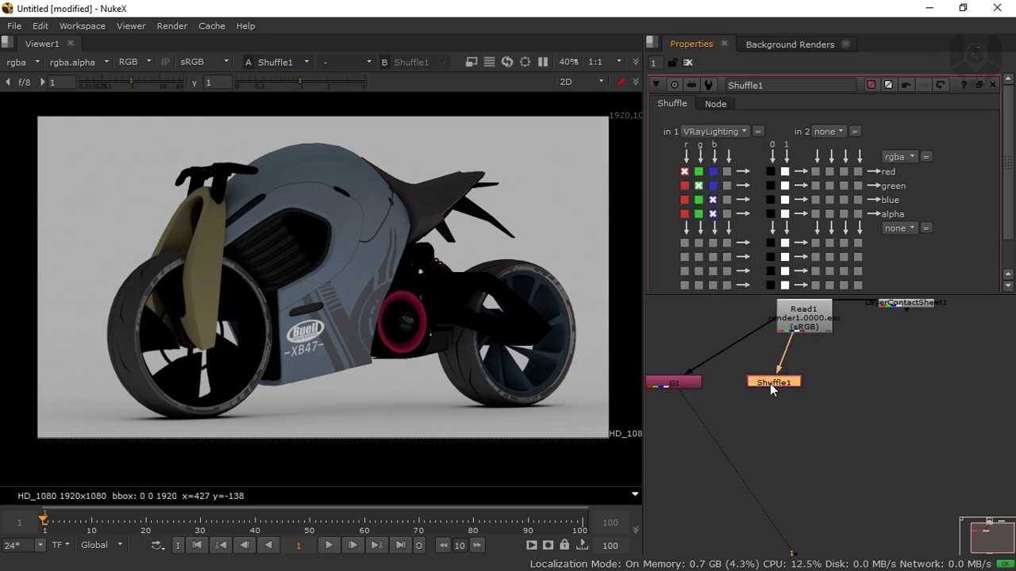
left_click_drag(784, 84, 696, 82)
type("Lighting")
key("Return")
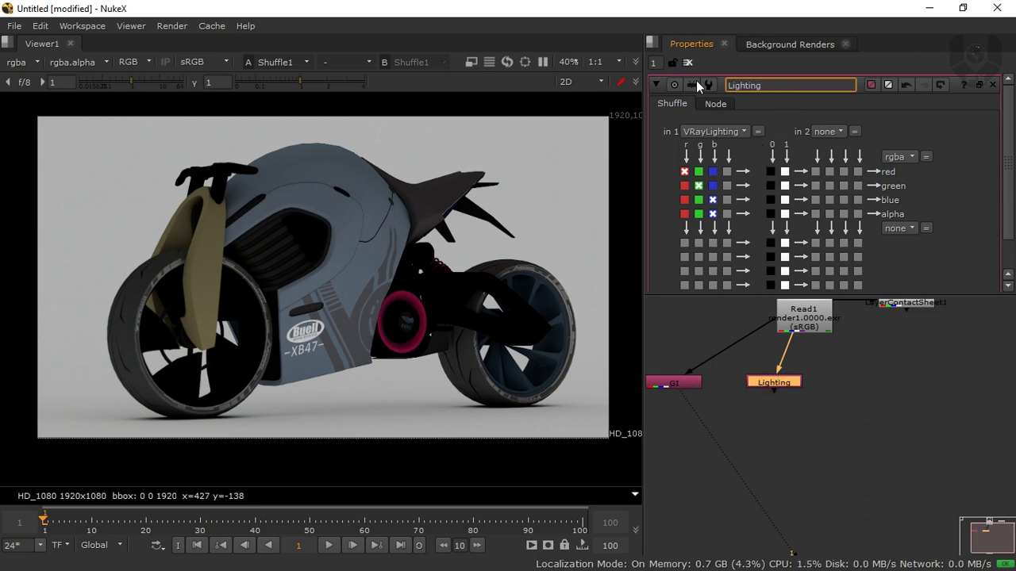
Show the Lighting node's output in the viewer and deselect the node.
left_click(777, 384)
key("1")
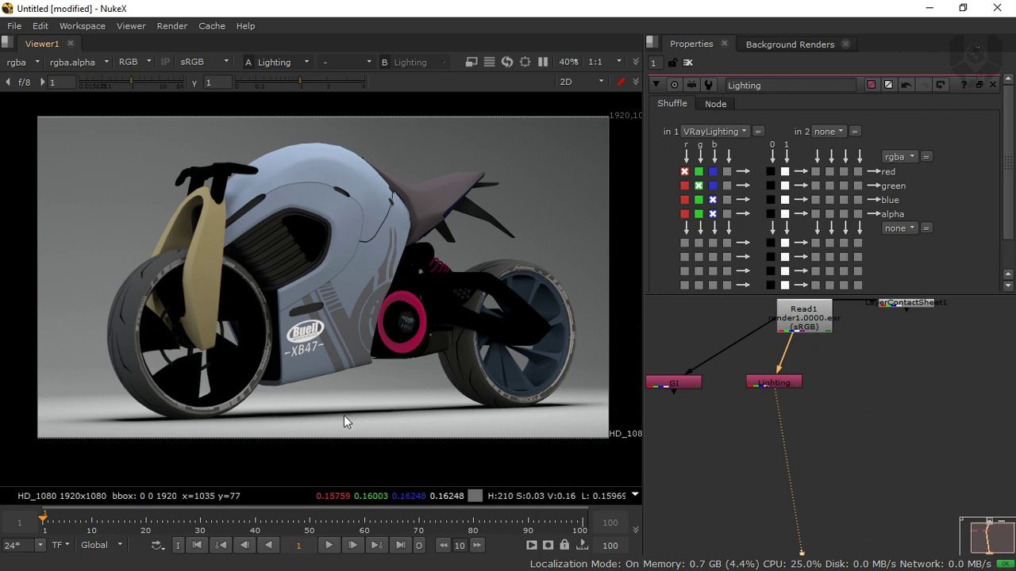
left_click(722, 435)
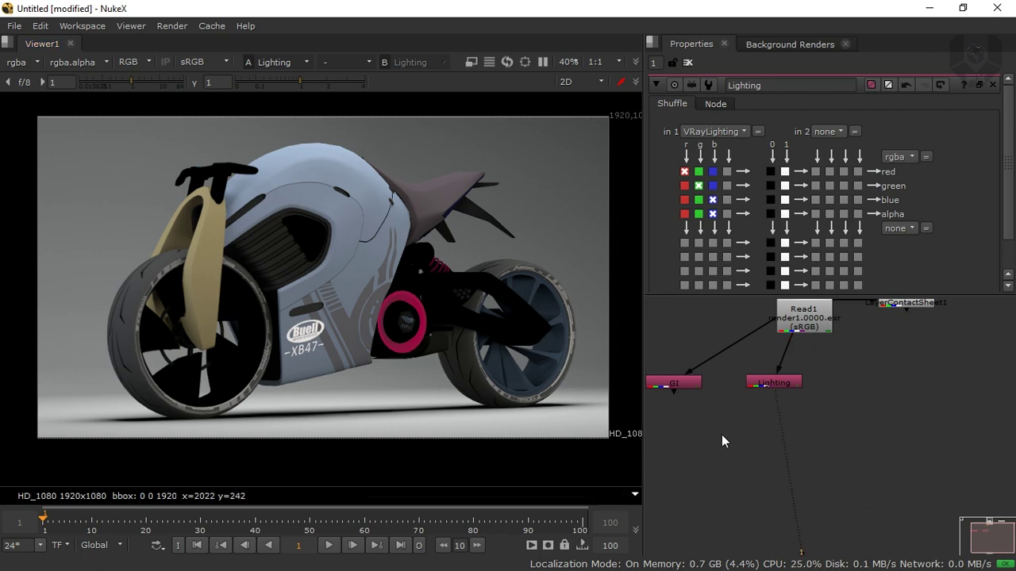
Add a Merge node below the passes, connecting its B input to GI and its A input to Lighting.
key("m")
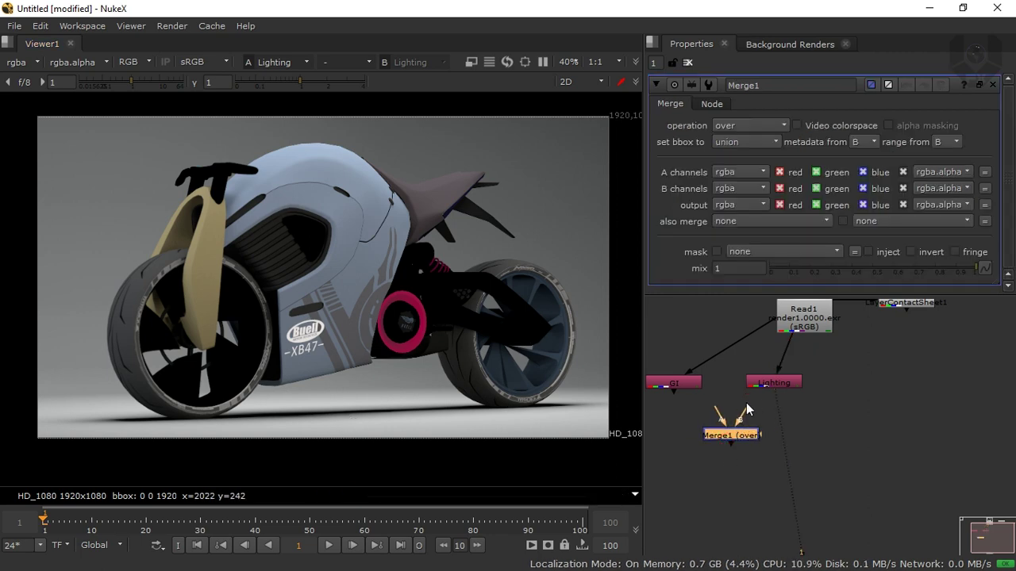
left_click_drag(740, 410, 651, 385)
left_click_drag(726, 417, 772, 385)
left_click_drag(740, 436, 722, 481)
middle_click_drag(753, 419, 772, 409)
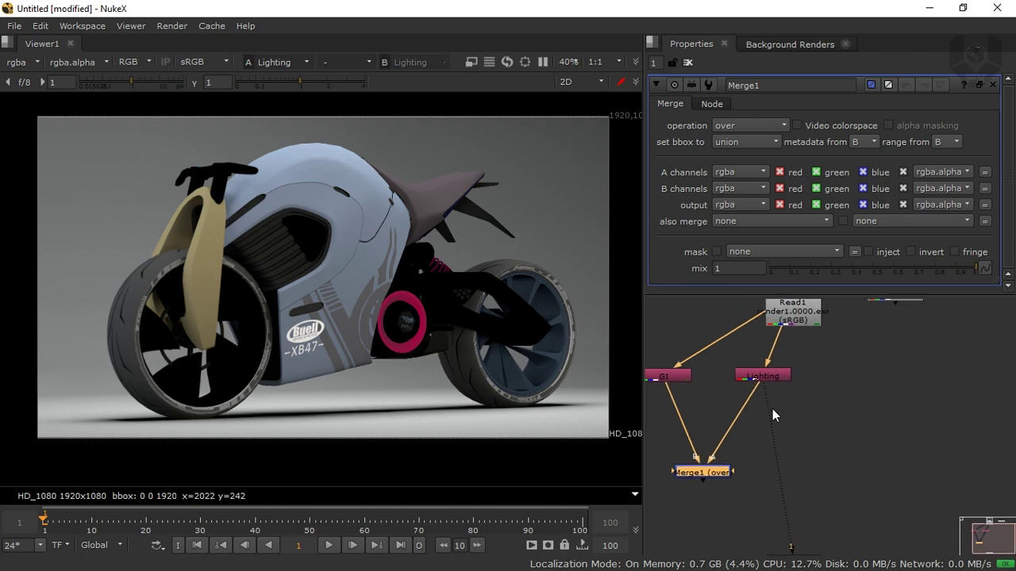
Reposition the Lighting and Viewer1 nodes and connect the viewer to Merge1's output.
left_click_drag(771, 386, 768, 411)
middle_click_drag(774, 461, 772, 387)
left_click_drag(784, 498, 790, 537)
left_click_drag(765, 347, 703, 428)
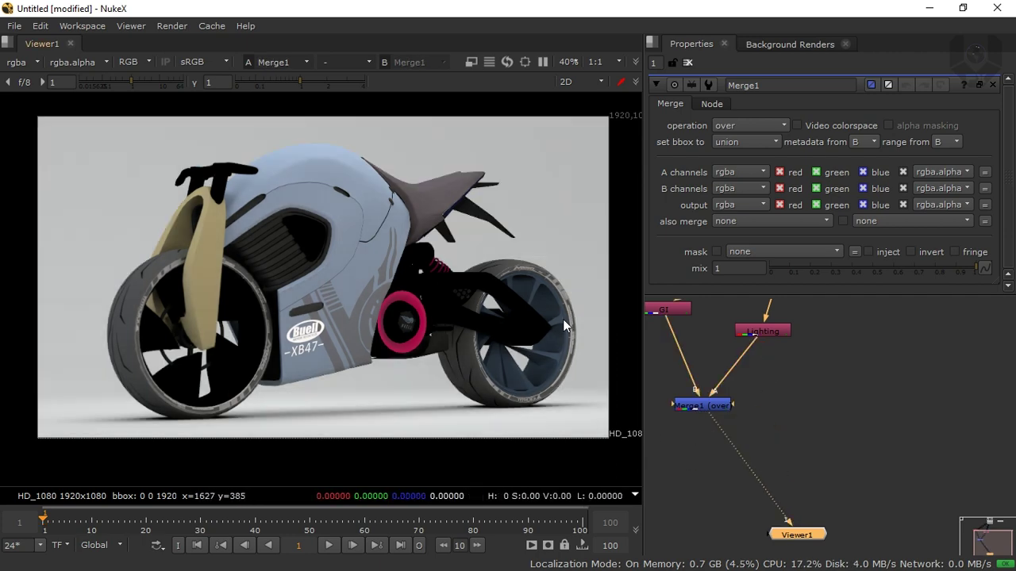
Toggle the Lighting node off and on to compare the merged image with and without it.
left_click(766, 335)
key("d")
key("d")
key("d")
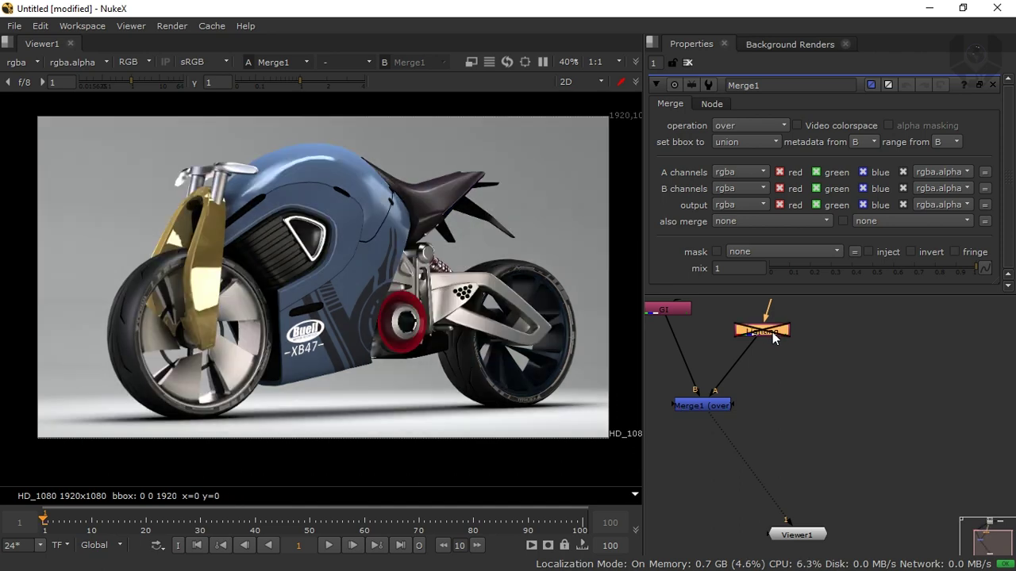
key("d")
Set the operation of the Merge1 node to plus.
left_click(720, 407)
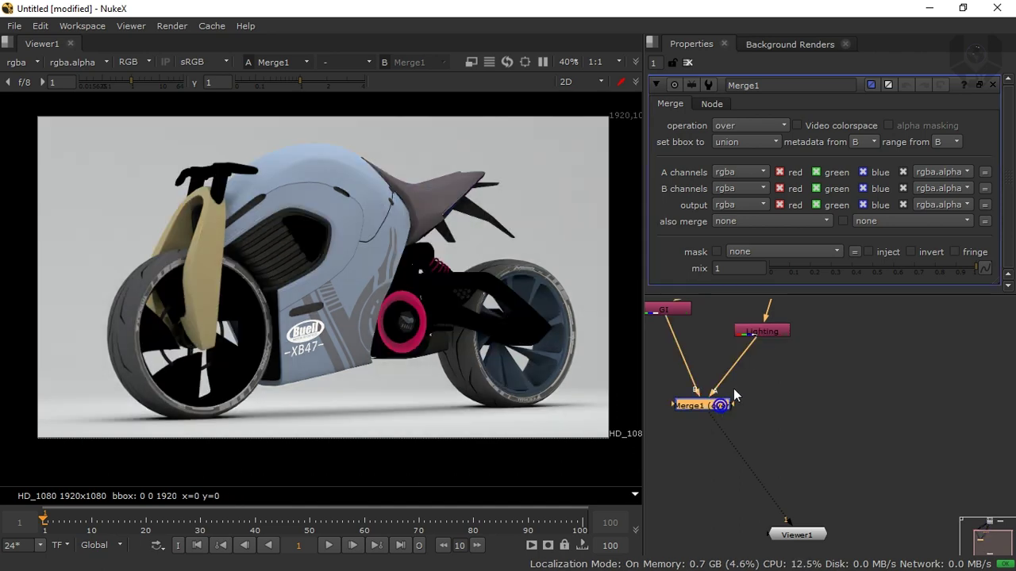
left_click(751, 125)
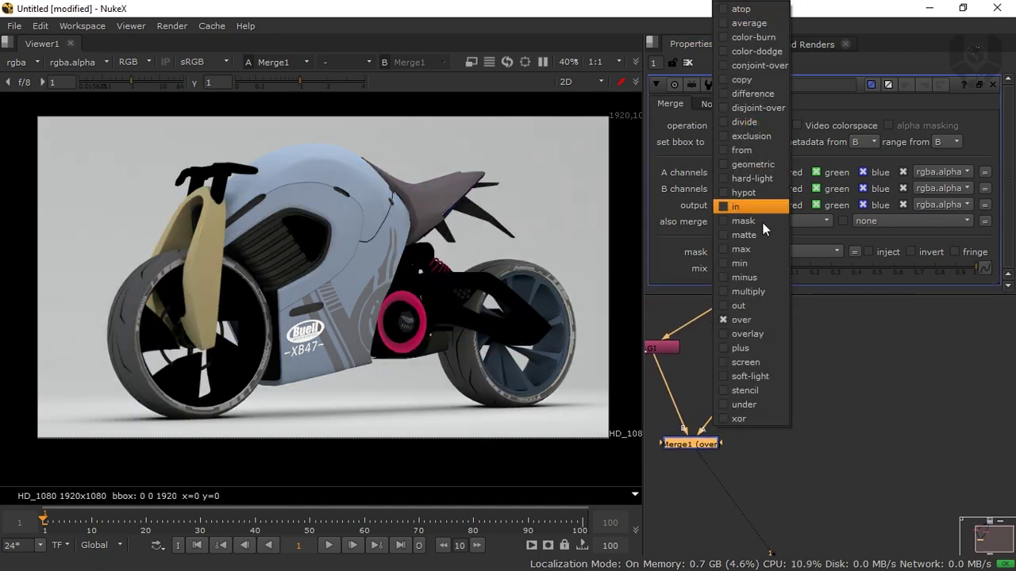
left_click(762, 353)
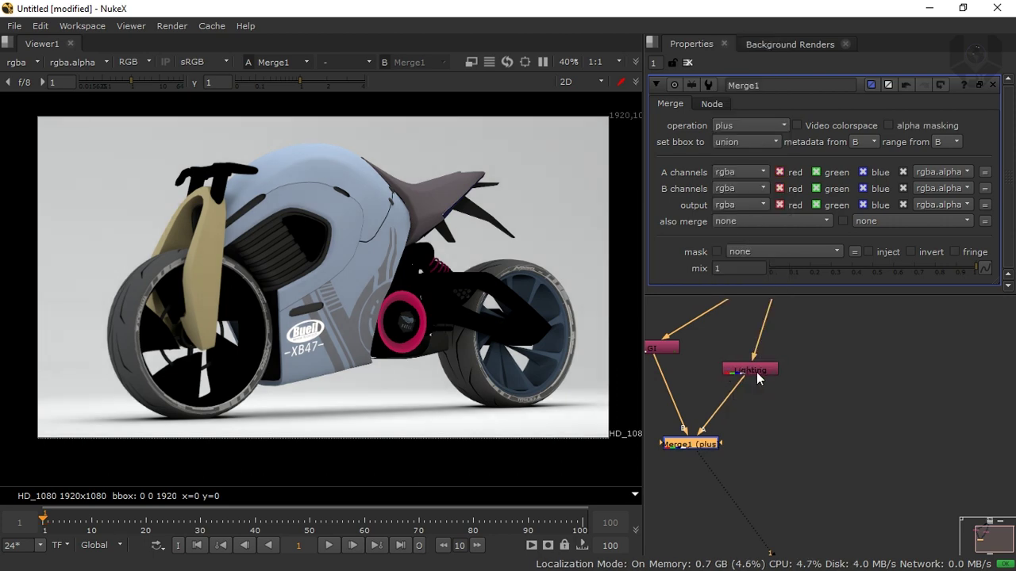
Add a third Shuffle node to the right of Lighting and connect its input to Read1.
middle_click_drag(773, 367, 742, 388)
scroll(749, 385, "down", 2)
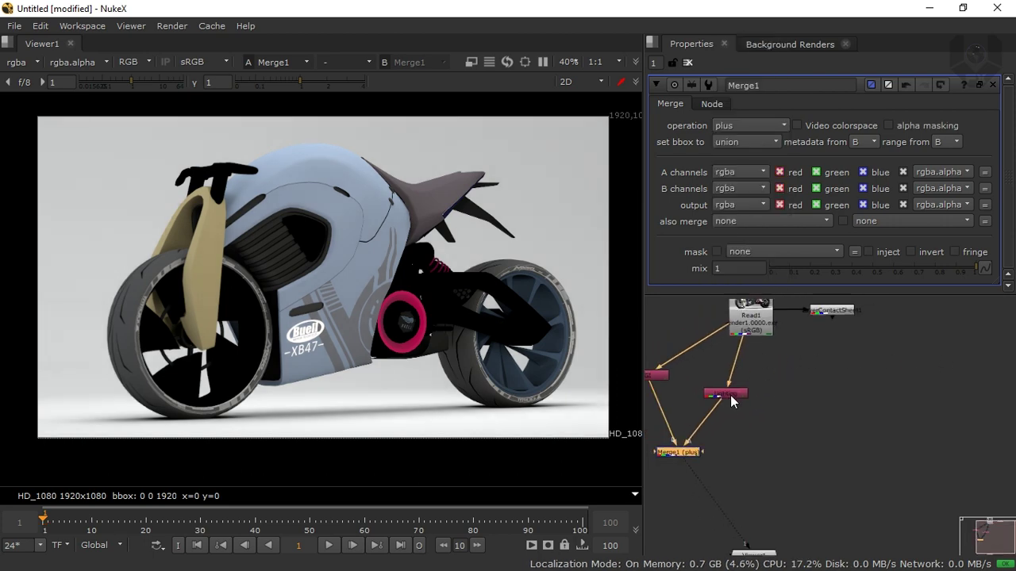
left_click(730, 395)
key("Tab")
type("shuffle")
key("Return")
left_click_drag(780, 426, 749, 321)
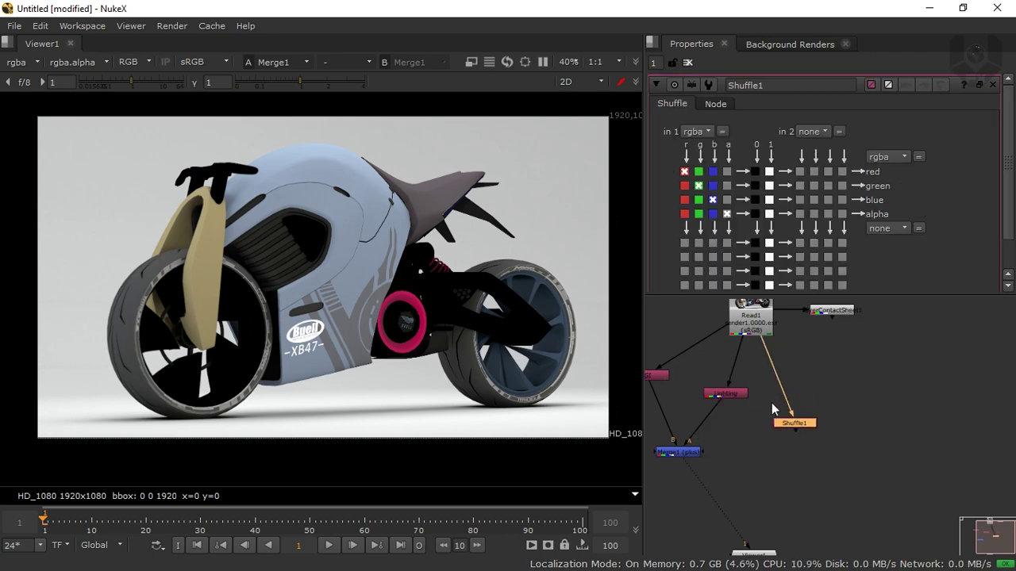
Set the new Shuffle node's in 1 layer to VRaySpecular and show its output in the viewer.
left_click(697, 131)
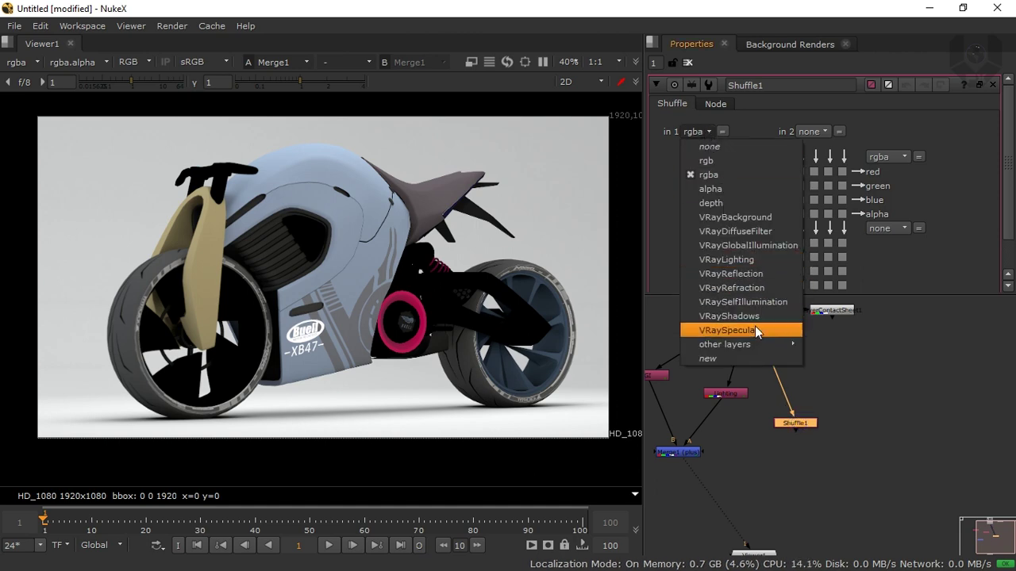
left_click(754, 328)
key("1")
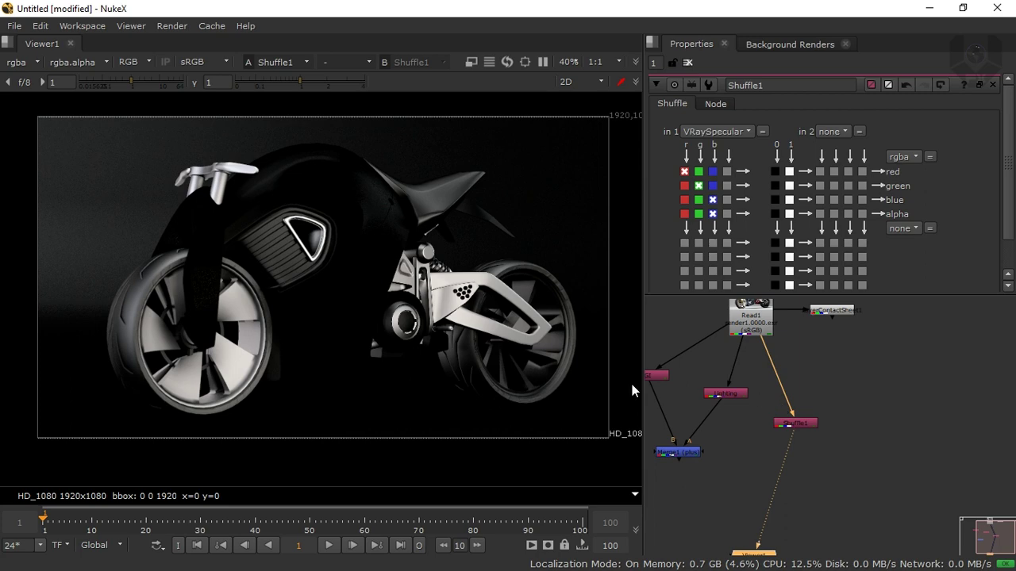
Rename the VRaySpecular Shuffle node as Specular.
middle_click_drag(803, 423, 804, 400)
left_click(804, 402)
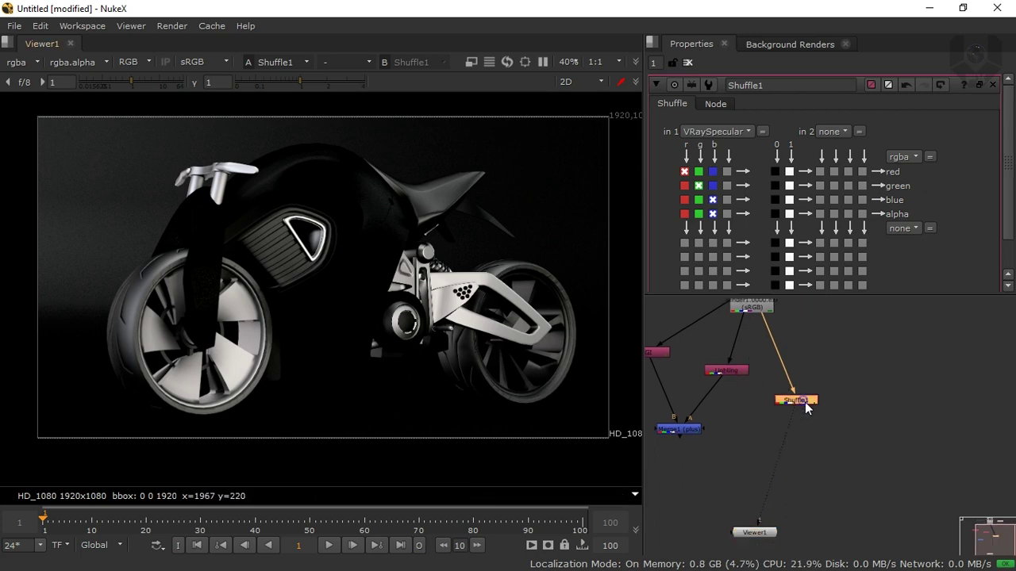
left_click_drag(779, 85, 646, 85)
type("S")
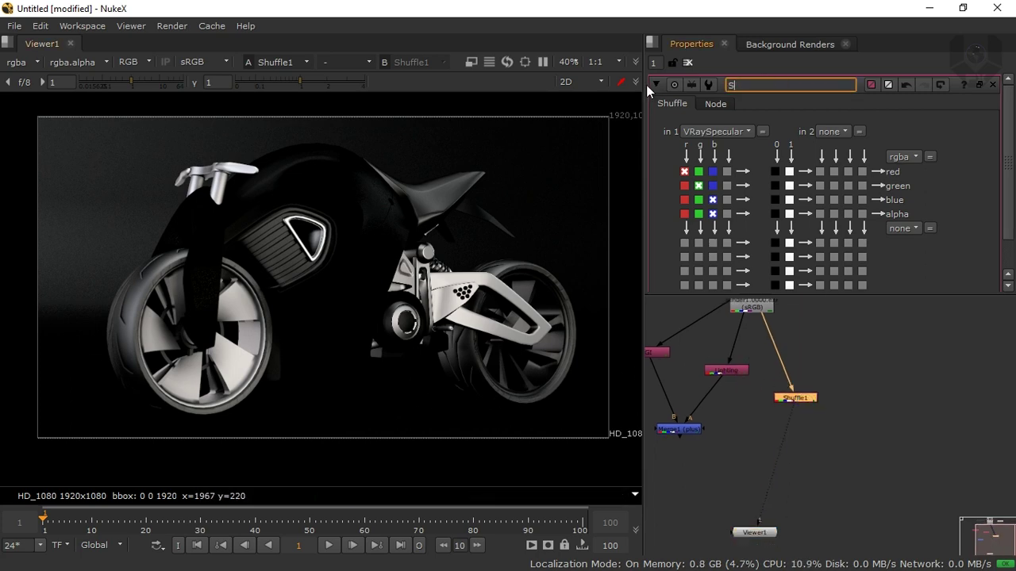
type("pecular")
key("Return")
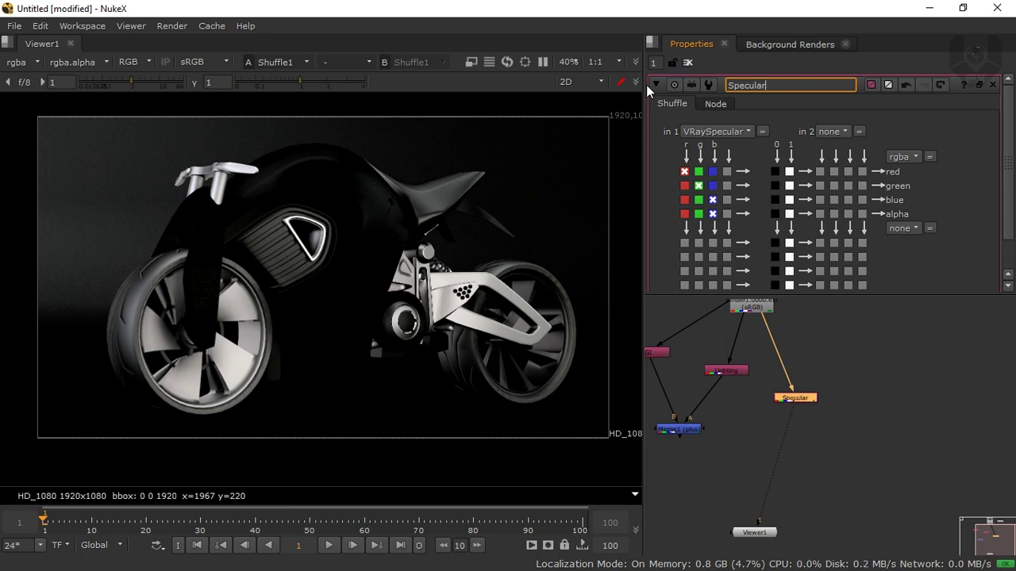
Add a second Merge node with its B input from Merge1 and its A input from Specular, placed below them.
left_click(770, 413)
key("m")
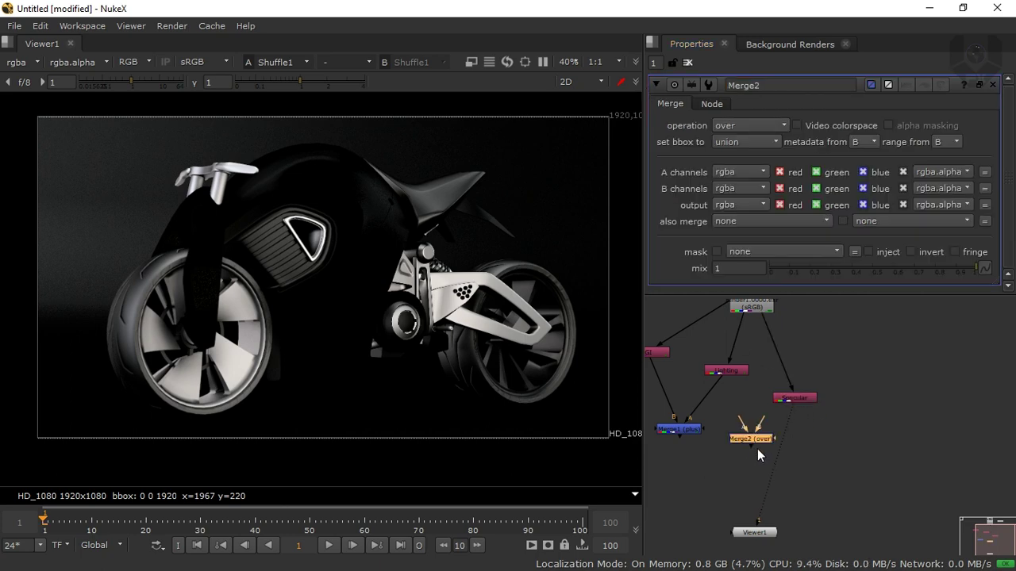
left_click_drag(762, 430, 681, 433)
left_click_drag(745, 430, 792, 400)
left_click_drag(761, 450, 717, 490)
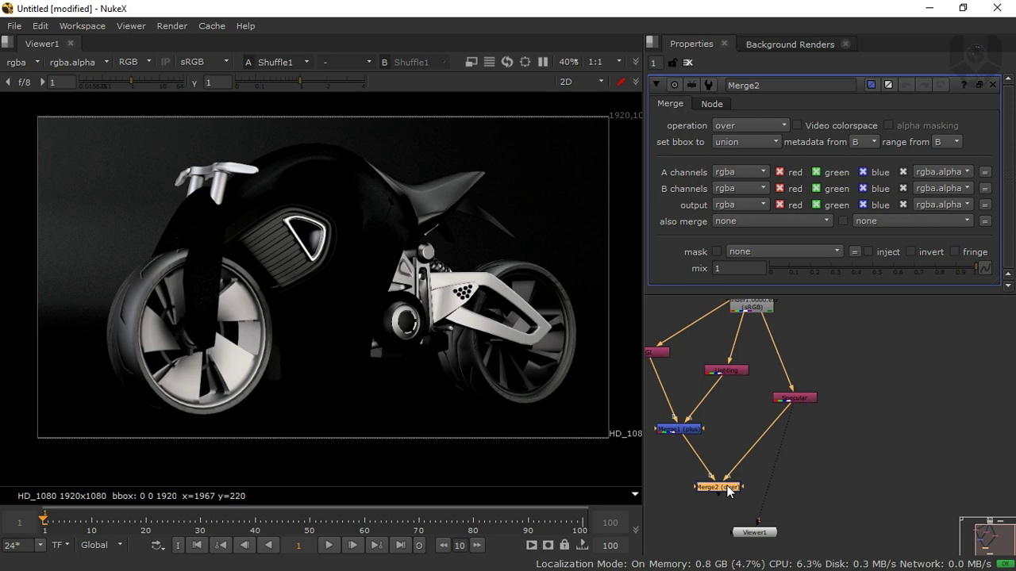
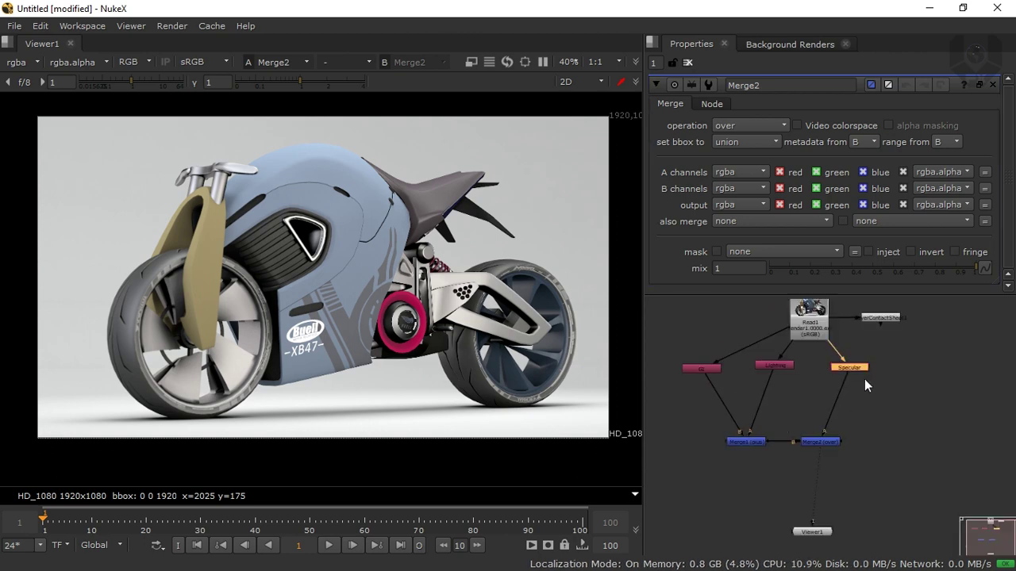
Space out the GI, Lighting and Specular nodes so Lighting and Specular sit above their Merge nodes, with the viewer below.
left_click_drag(704, 369, 687, 368)
left_click_drag(774, 364, 763, 369)
left_click(683, 369)
left_click_drag(683, 369, 658, 367)
left_click_drag(766, 368, 755, 368)
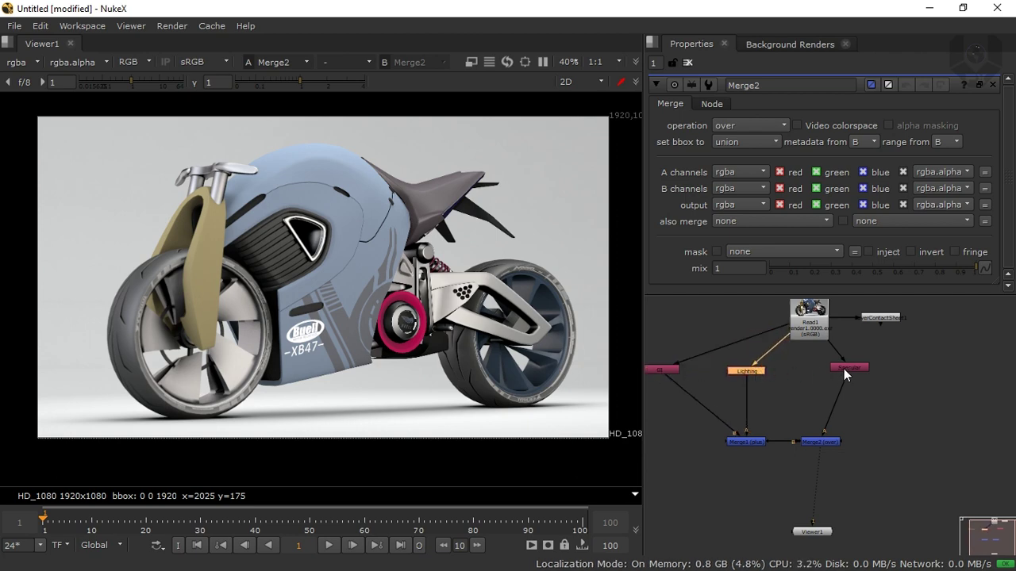
left_click_drag(843, 369, 813, 370)
middle_click_drag(831, 396, 779, 346)
left_click_drag(771, 484, 779, 535)
middle_click_drag(823, 393, 822, 423)
Set the operation of the Merge2 node to plus.
left_click(775, 423)
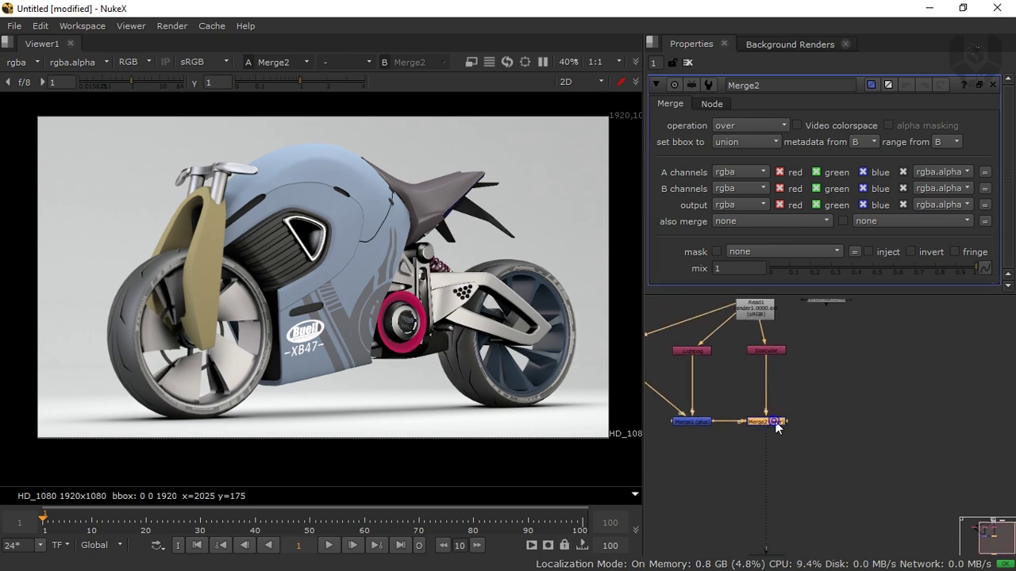
left_click(754, 126)
left_click(760, 348)
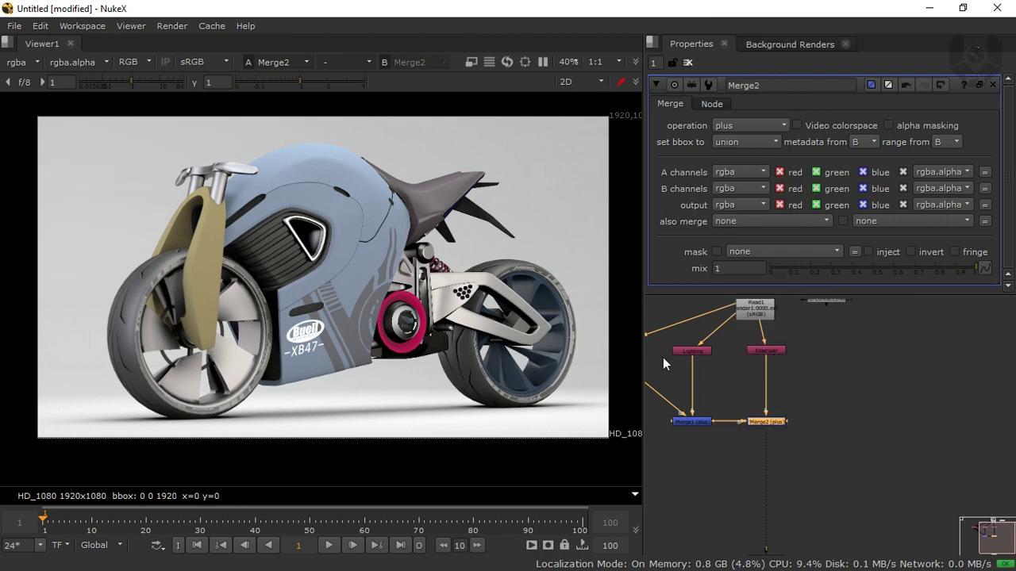
Inspect the merged motorcycle image closely around the rear wheel and swingarm, then at full frame.
scroll(462, 258, "up", 4)
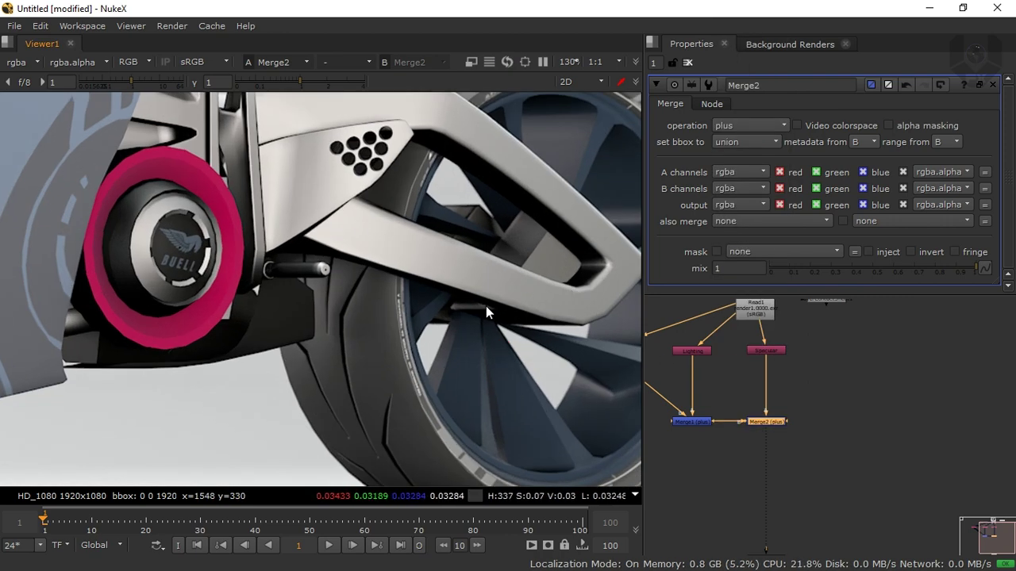
scroll(480, 319, "down", 4)
scroll(501, 331, "up", 1)
scroll(502, 331, "down", 2)
middle_click_drag(508, 338, 535, 371)
middle_click_drag(805, 374, 783, 379)
middle_click_drag(355, 373, 275, 369)
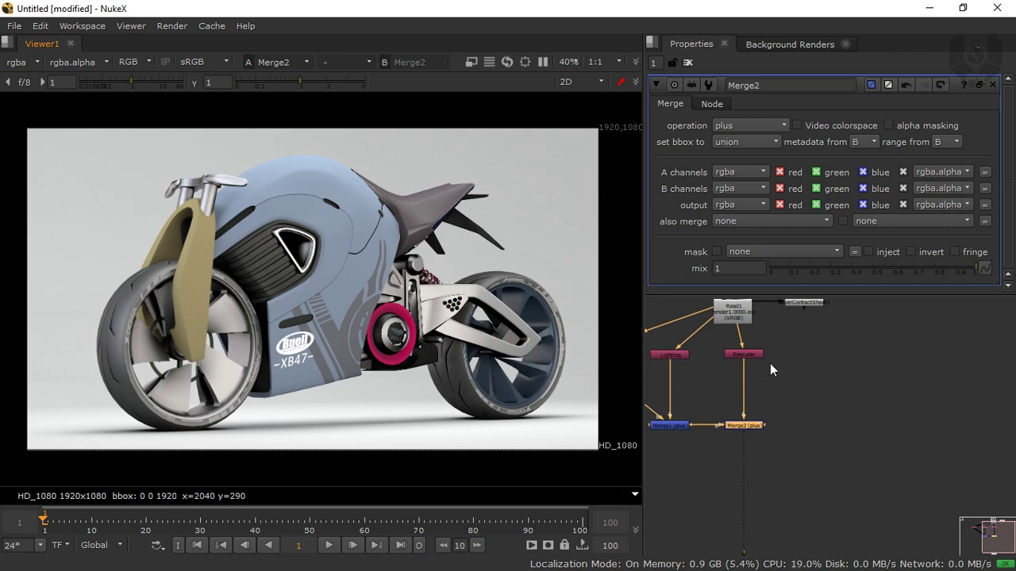
Add a fourth Shuffle node to the right of Specular, fed by Read1.
middle_click_drag(787, 358, 813, 358)
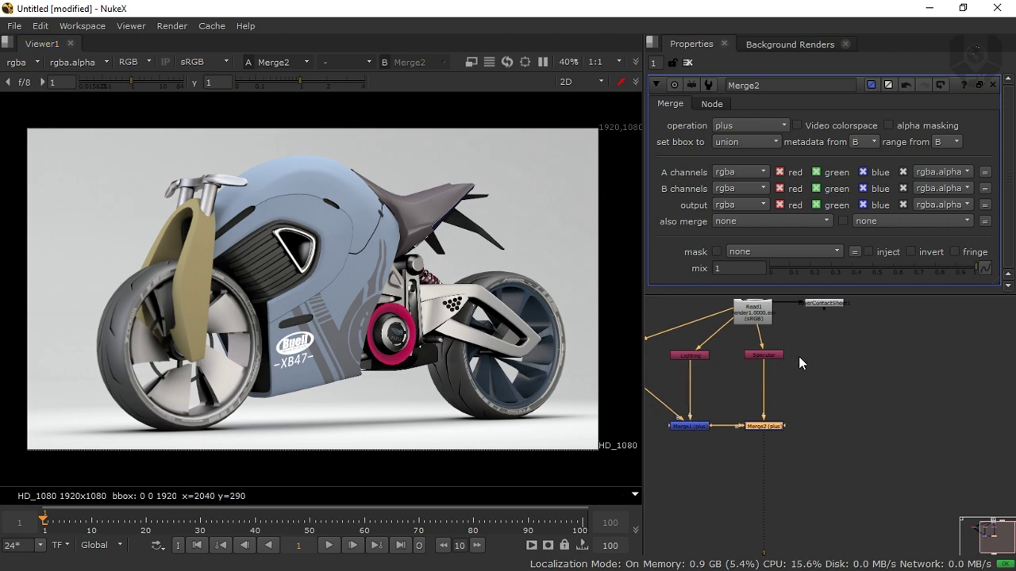
key("super")
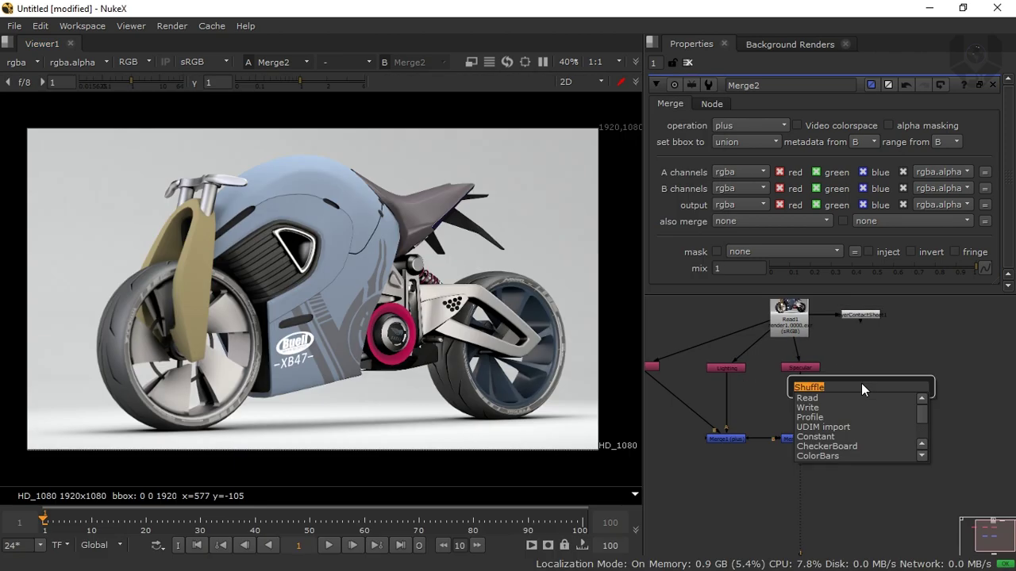
key("Return")
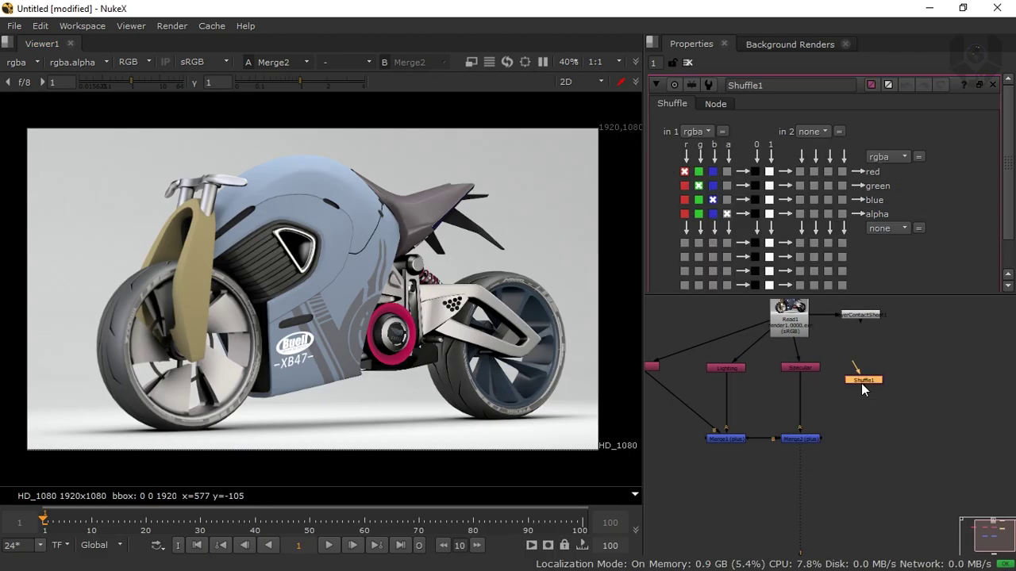
mouse_move(863, 379)
left_mouse_down()
mouse_move(880, 375)
mouse_move(871, 375)
left_mouse_up()
left_click(886, 351)
scroll(886, 352, "up", 3)
Rename the new Shuffle node as reflection and set its in 1 layer to VRayReflection.
double_click(745, 85)
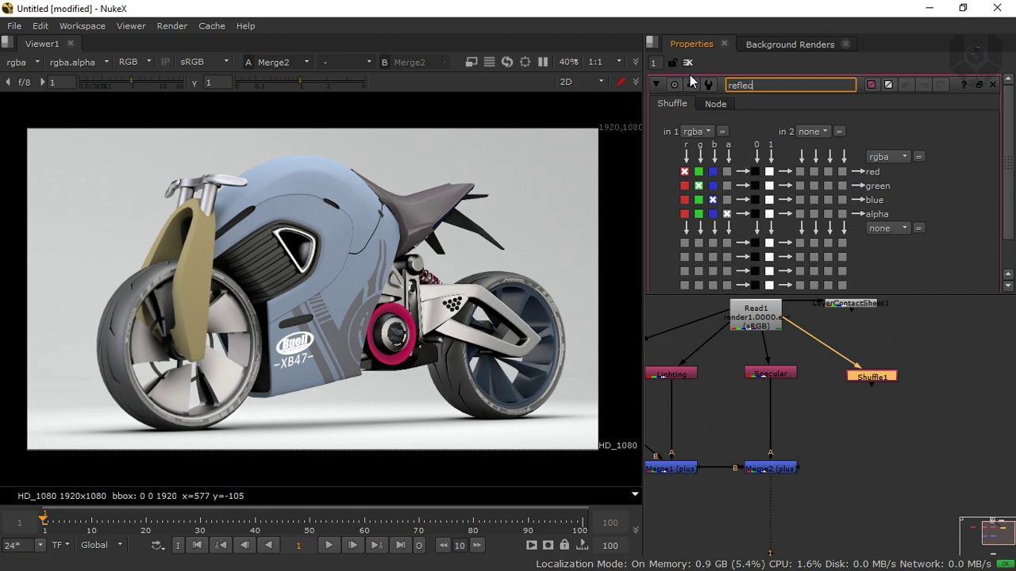
type("reflection")
left_click(909, 408)
left_click_drag(868, 379, 870, 370)
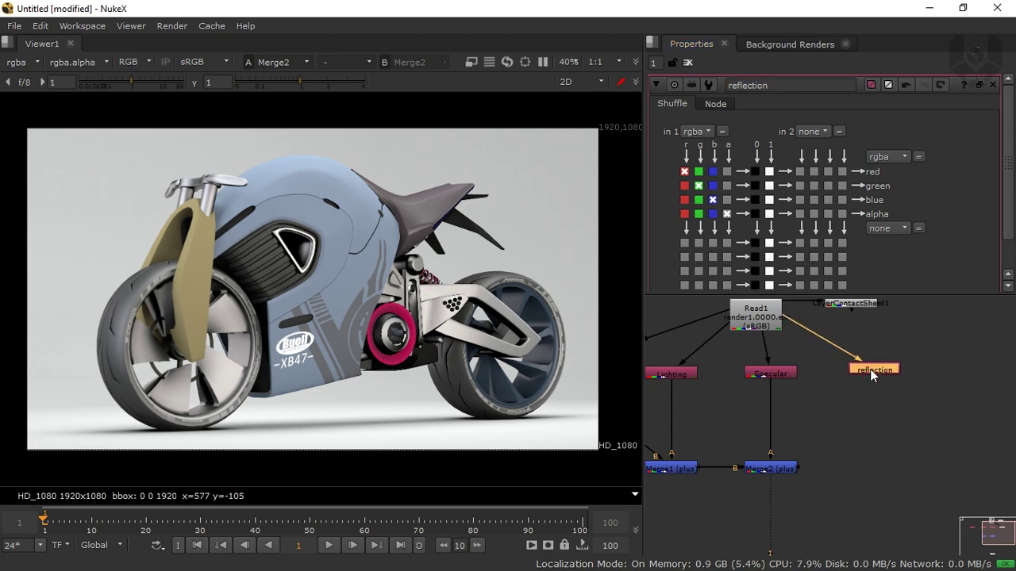
left_click(696, 132)
left_click(742, 270)
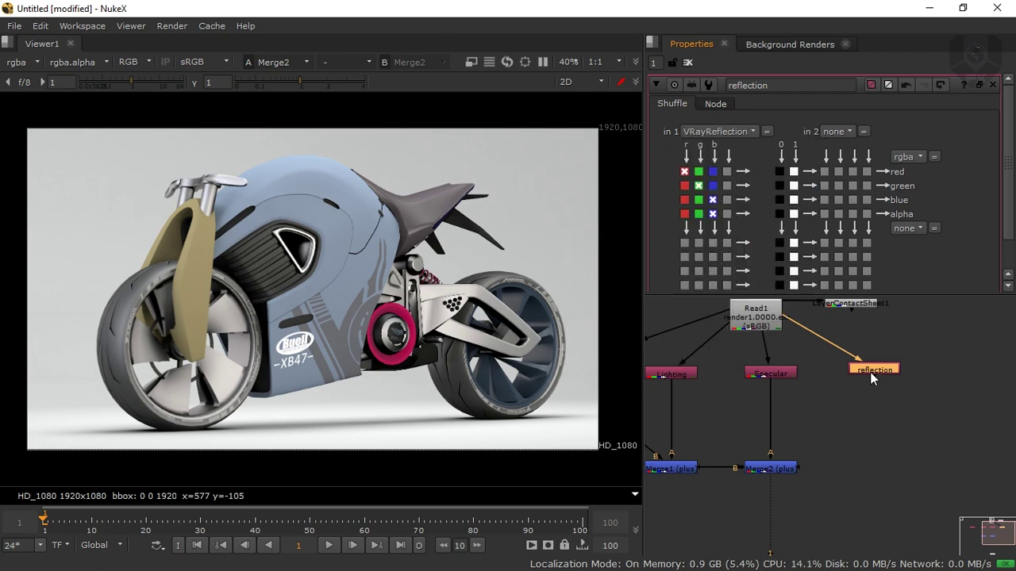
Add a third Merge node below reflection with its B input from Merge2 and its A input from reflection.
left_click(863, 469)
key("m")
left_click_drag(878, 448, 882, 372)
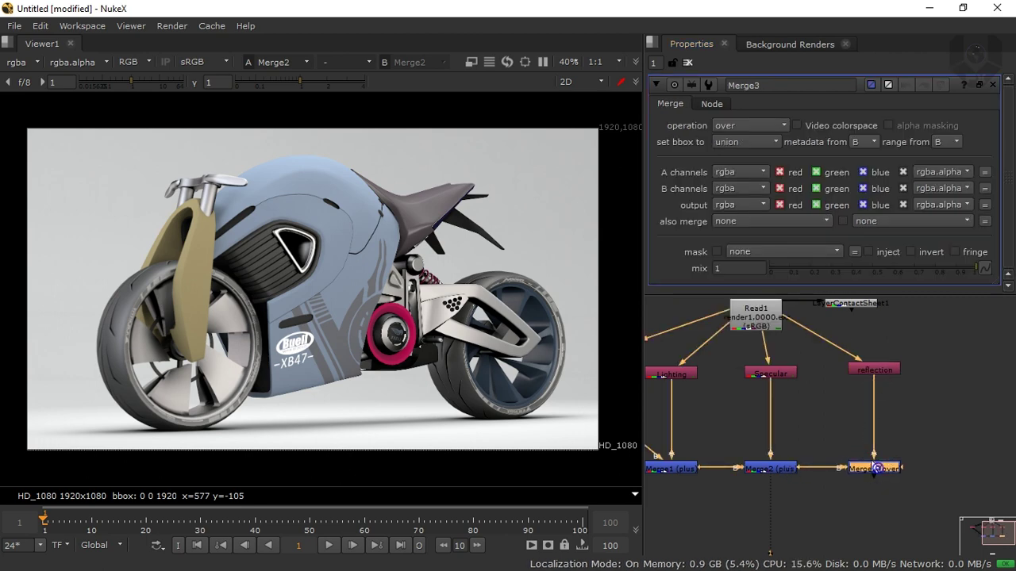
Set the Merge3 operation to plus and show its output in the viewer.
left_click(746, 126)
left_click(740, 347)
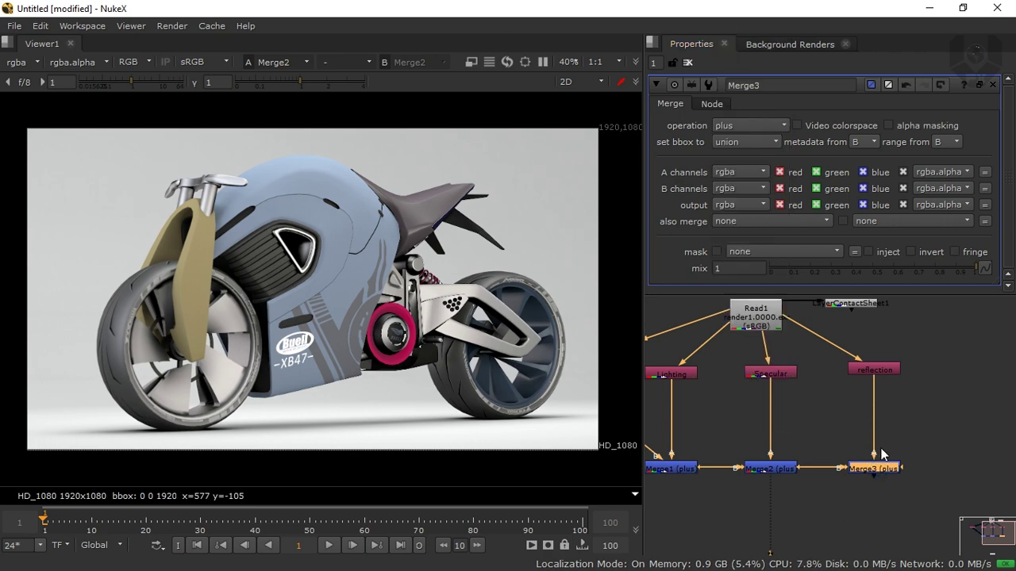
key("1")
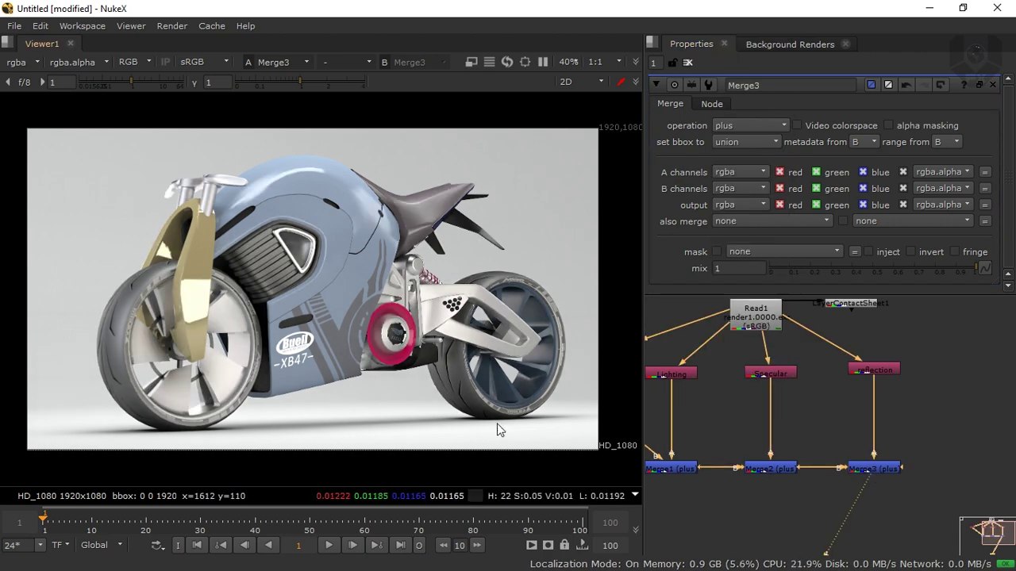
Add a fifth Shuffle node to the right of reflection and connect its input to Read1.
middle_click_drag(882, 458, 782, 415)
left_click(842, 397)
middle_click_drag(841, 396, 805, 474)
scroll(841, 399, "down", 3)
key("Tab")
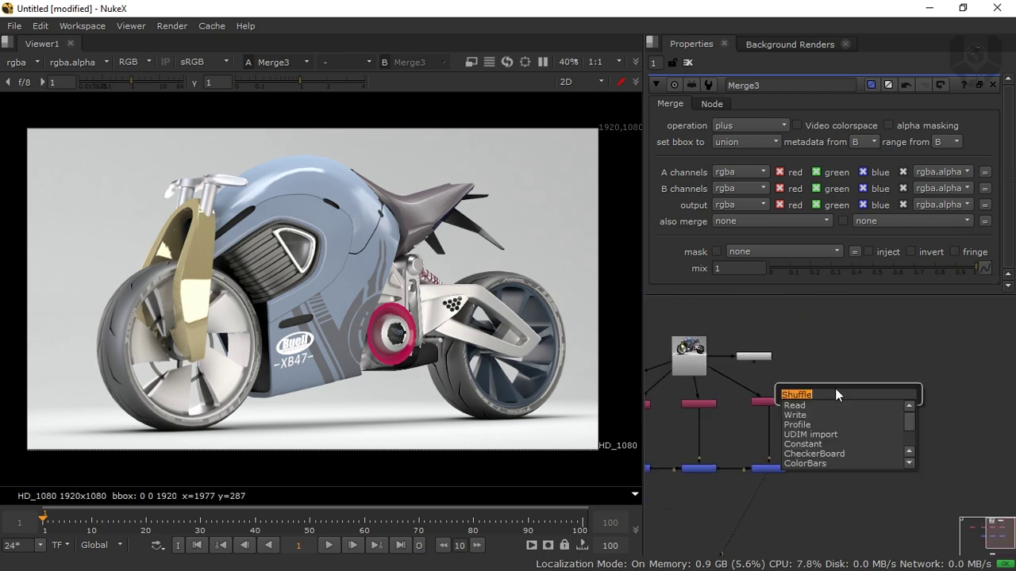
type("shuffle")
key("Return")
left_click_drag(829, 394, 823, 403)
left_click_drag(829, 388, 684, 352)
Rename the new Shuffle node as refraction and set its in 1 layer to VRayRefraction.
left_click(783, 85)
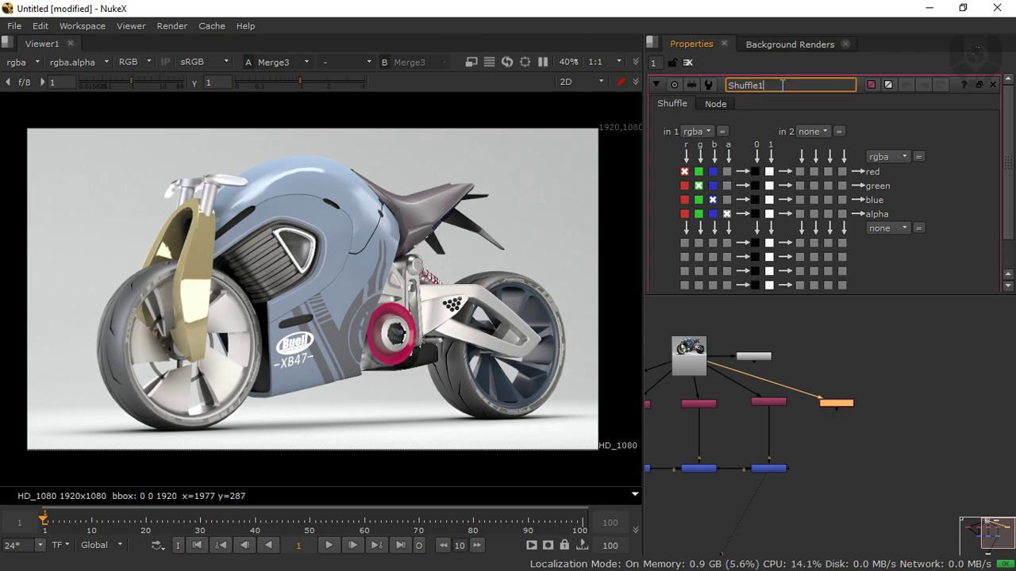
type("refraction")
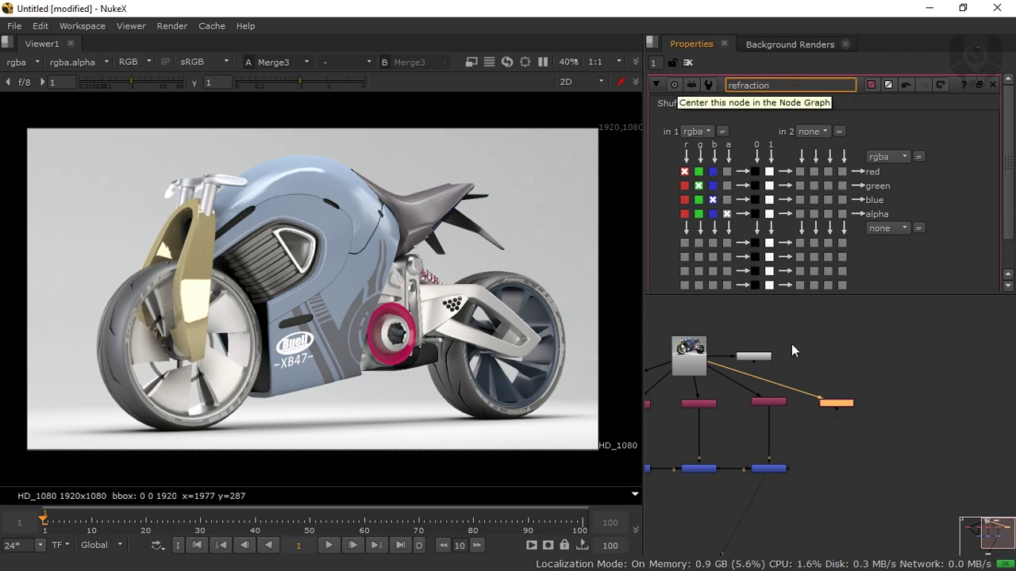
left_click(800, 420)
left_click(707, 133)
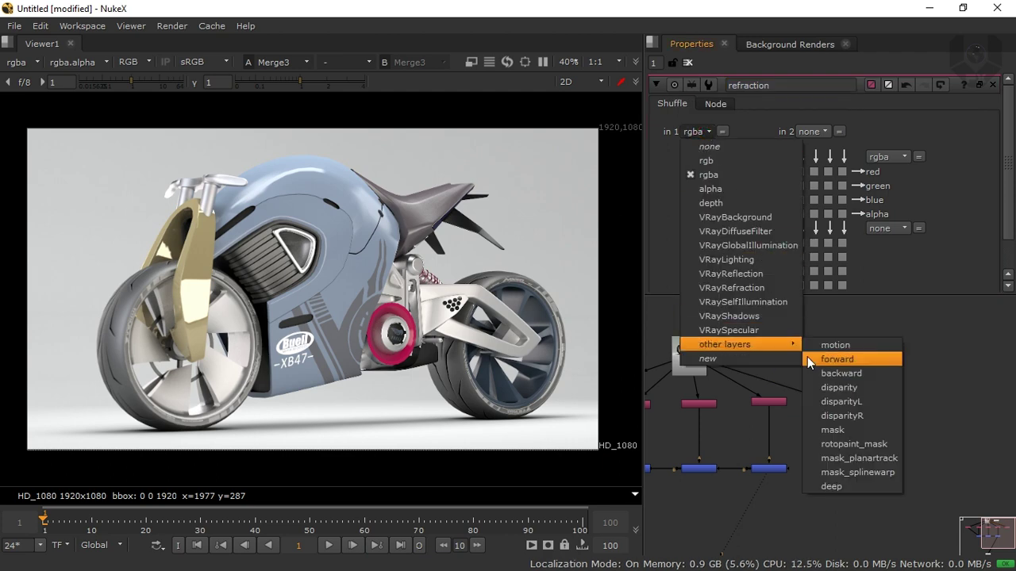
left_click(767, 289)
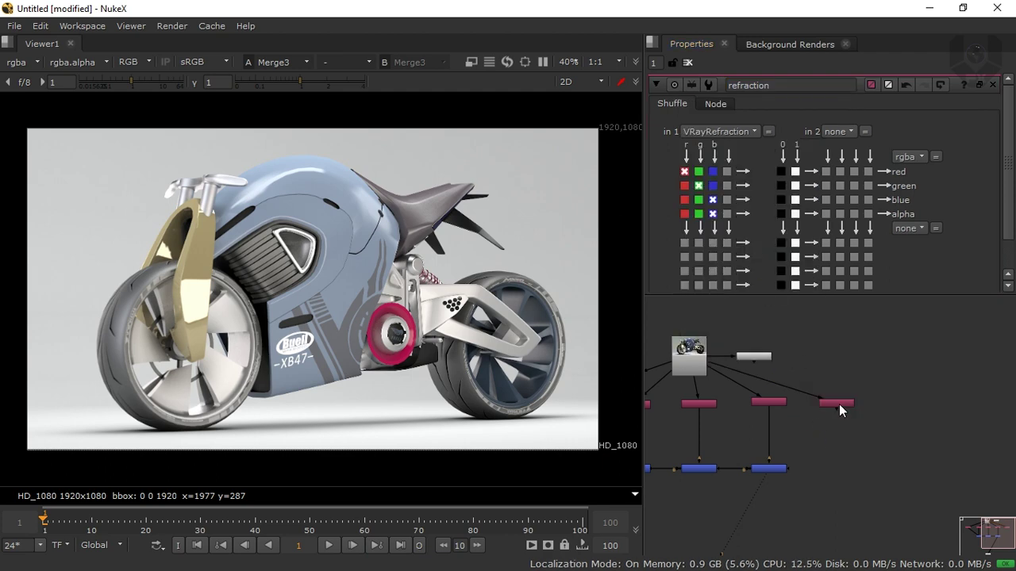
Add a fourth Merge node below refraction with B from Merge3 and A from refraction, and show its output in the viewer.
key("m")
scroll(837, 449, "up", 2)
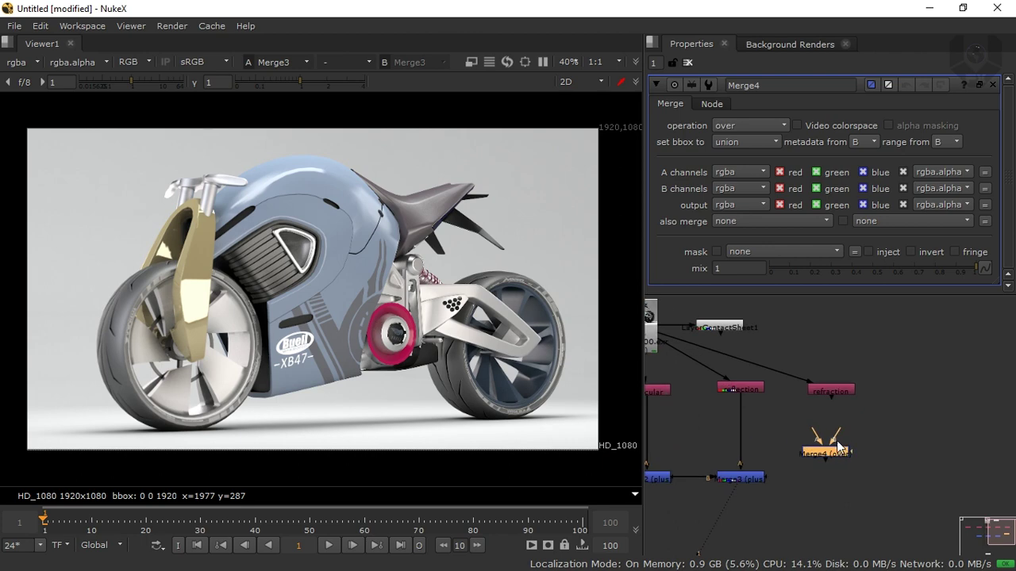
left_click_drag(826, 453, 838, 476)
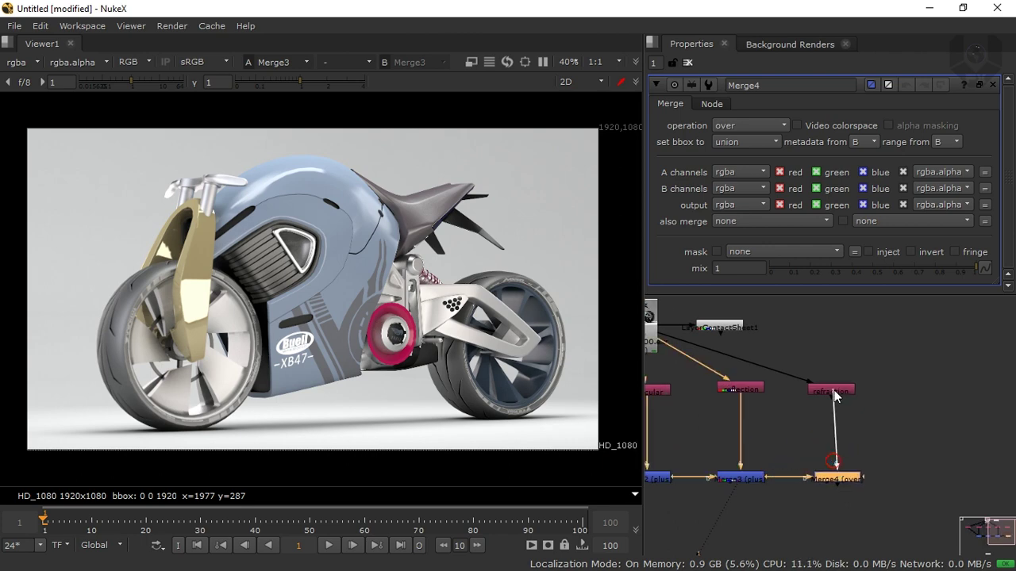
left_click_drag(835, 396, 831, 390)
key("1")
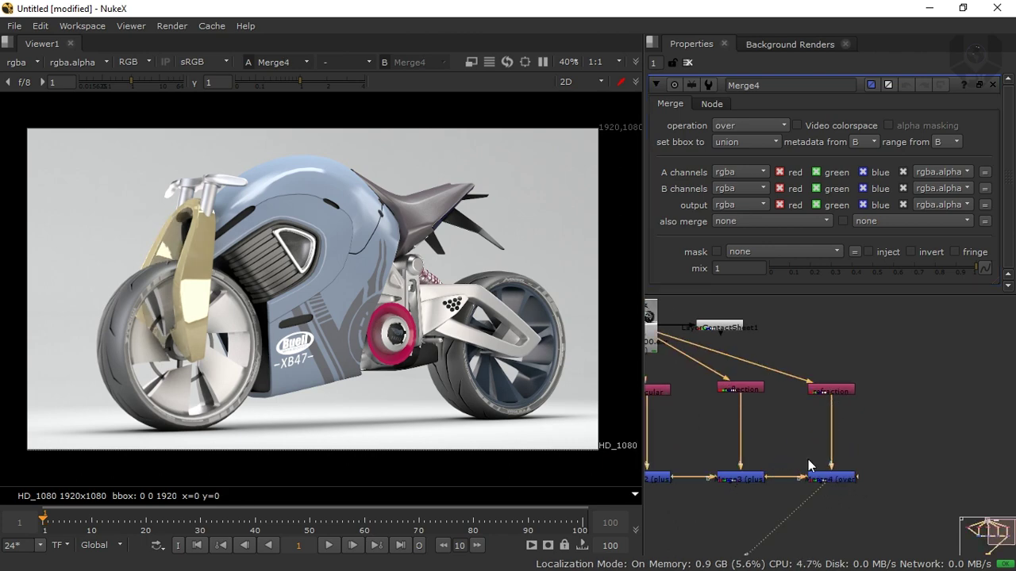
Compare the Merge3 and Merge4 outputs in the viewer.
left_click(749, 480)
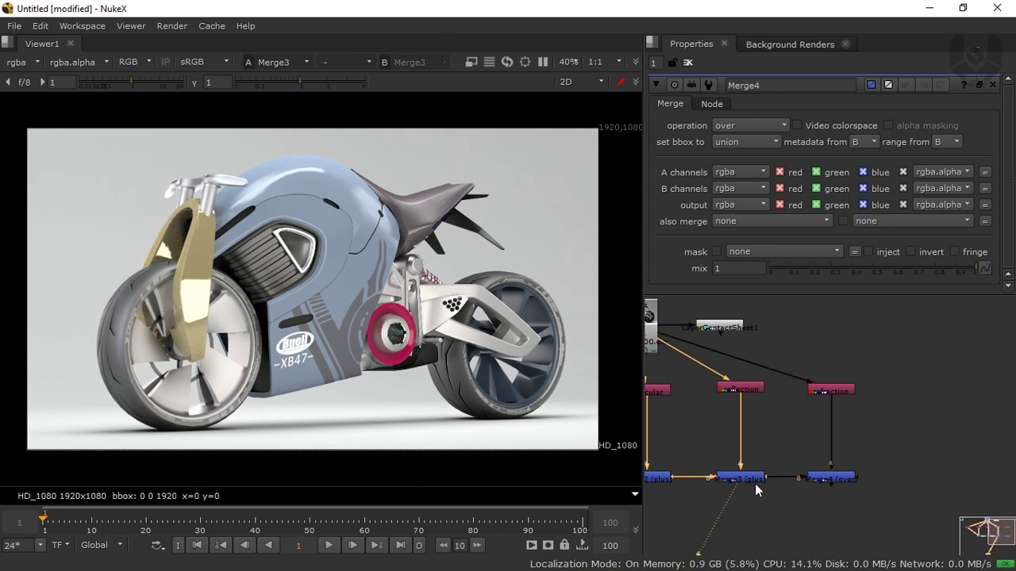
left_click(835, 480)
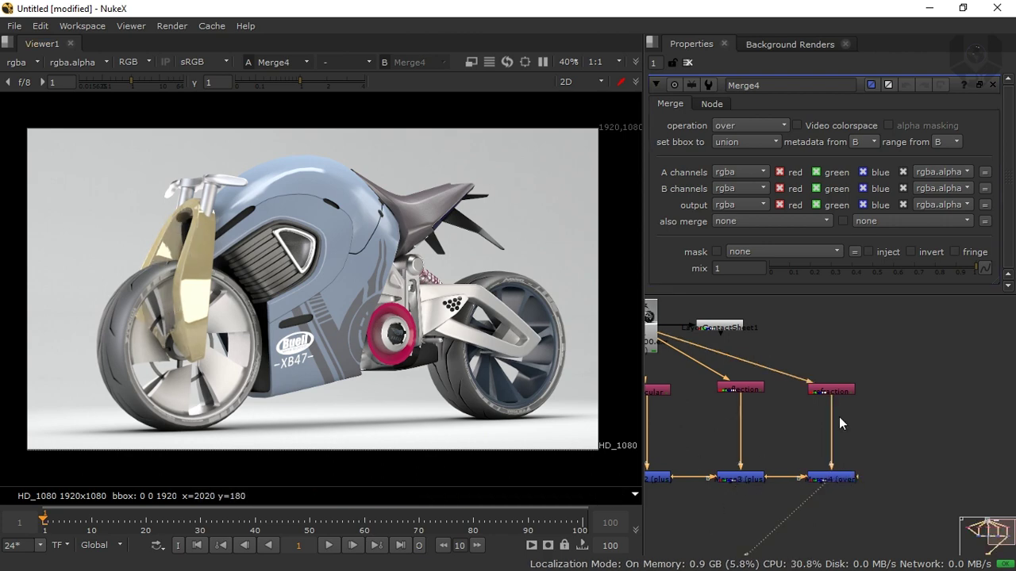
key("f")
mouse_move(692, 407)
middle_mouse_down()
mouse_move(801, 389)
mouse_move(678, 400)
middle_mouse_up()
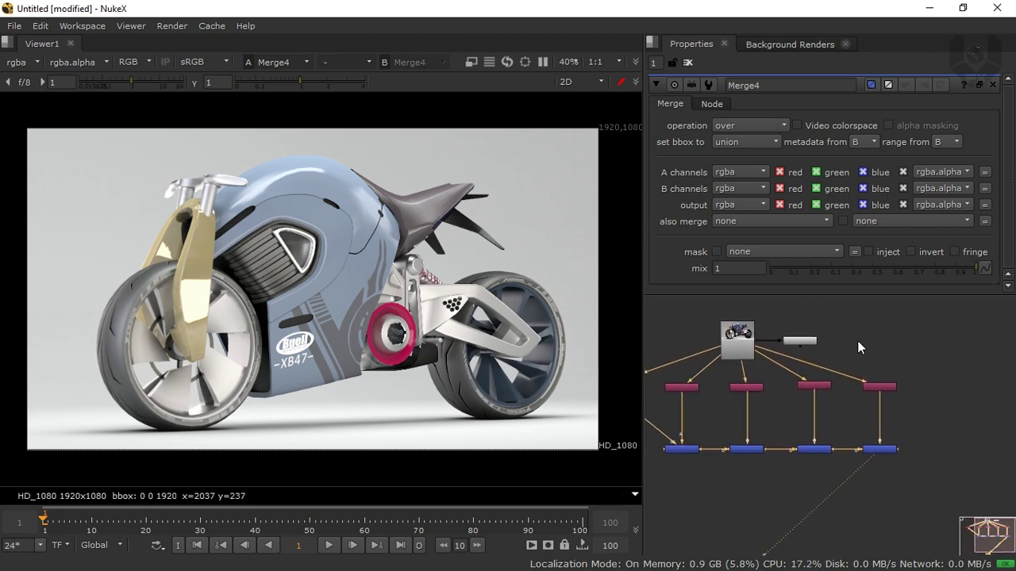
Check the refraction node's in 1 layer selection and examine the motorcycle's seat and tail up close.
double_click(880, 388)
left_click(721, 131)
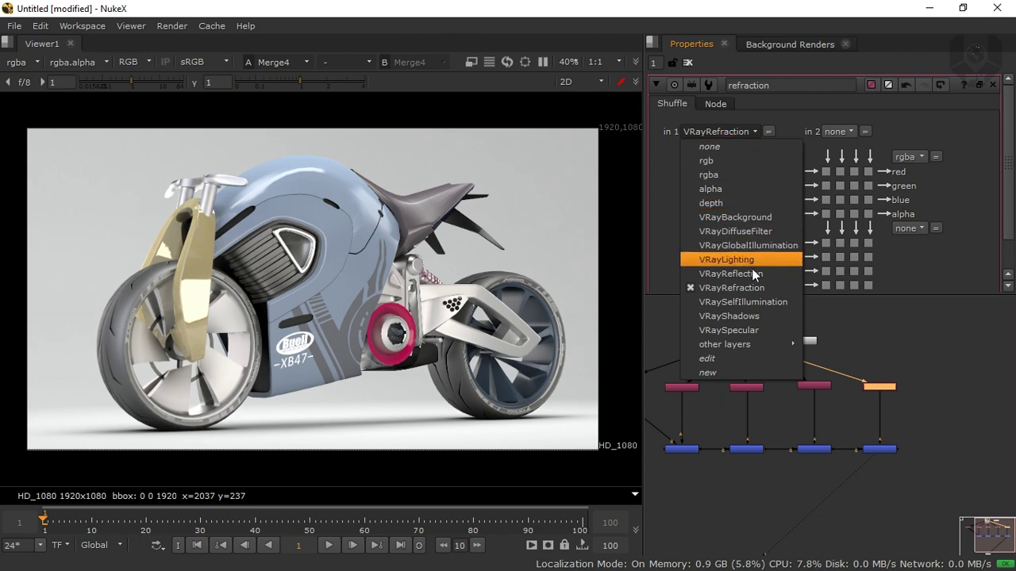
left_click(906, 363)
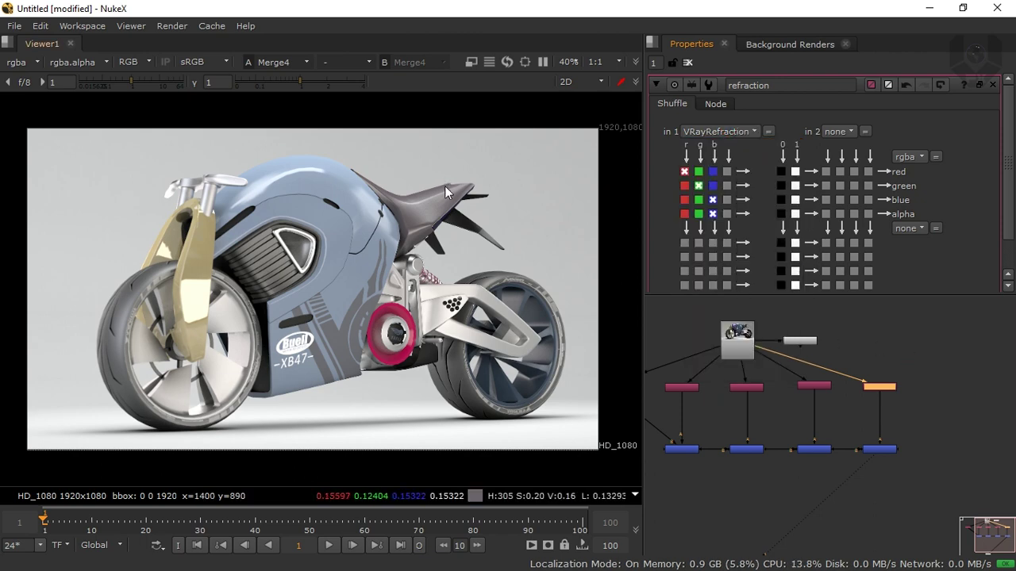
scroll(444, 183, "up", 5)
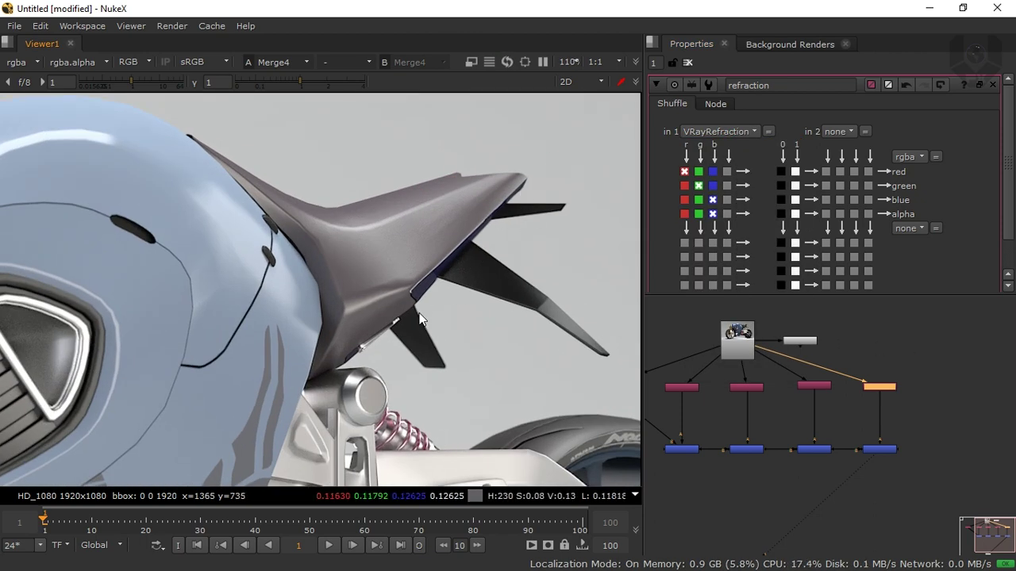
middle_click_drag(528, 188, 457, 194)
Add a sixth Shuffle node to the right of refraction and connect its input to Read1.
middle_click_drag(917, 419, 859, 395)
key("Tab")
key("Return")
left_click_drag(867, 366, 673, 339)
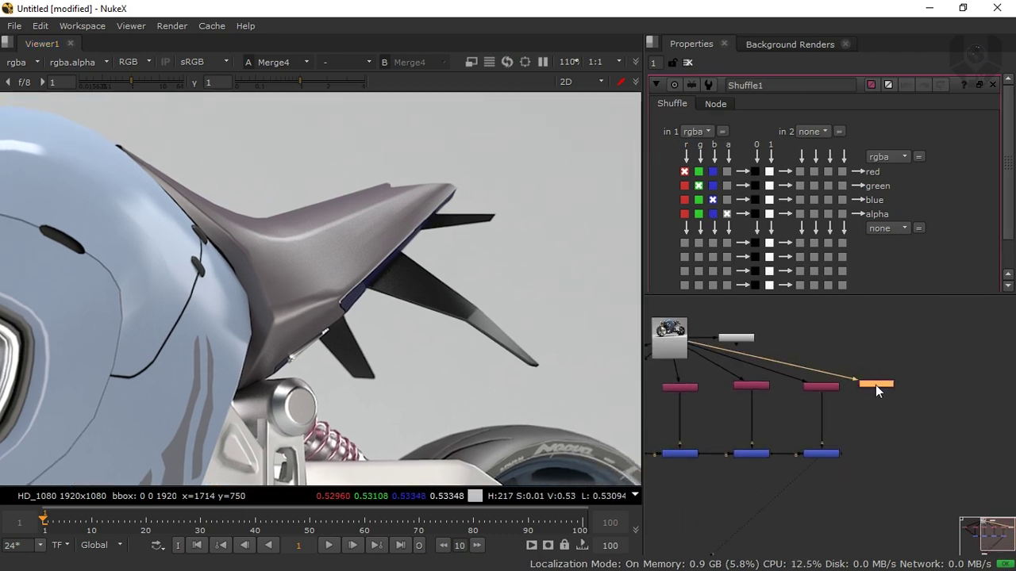
Rename the new Shuffle node as self_illu and set its in 1 layer to VRaySelfIllumination.
double_click(774, 85)
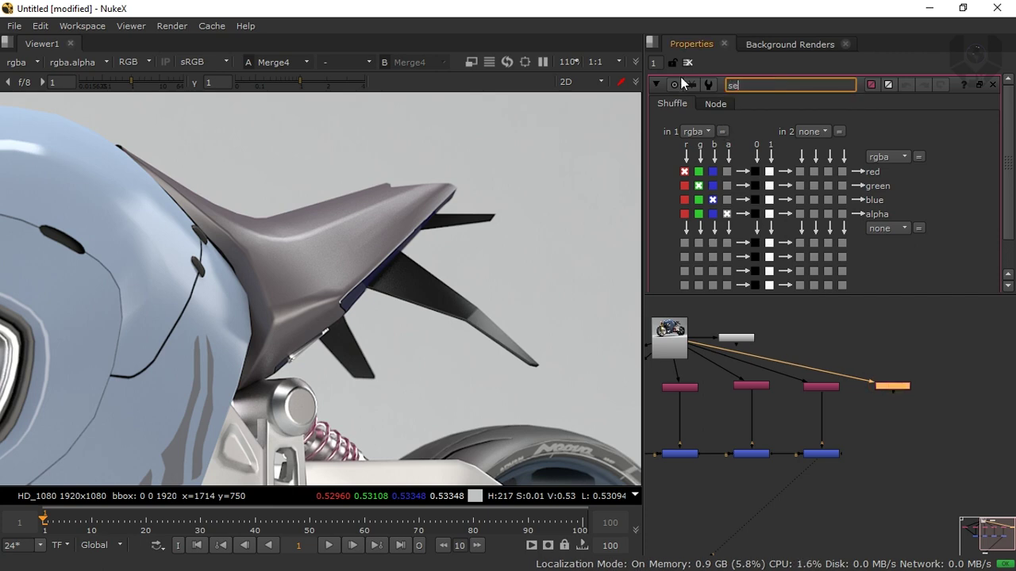
key("Return")
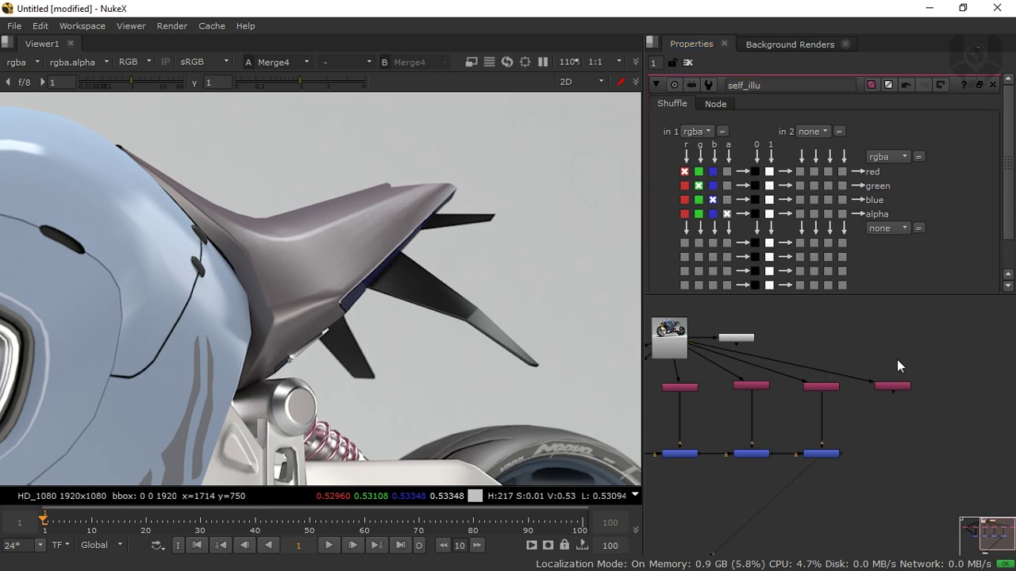
left_click(703, 132)
left_click(746, 305)
Add a fifth Merge node below self_illu with its B input from Merge4 and its A input from self_illu.
left_click(897, 459)
key("m")
left_click_drag(888, 447, 897, 391)
left_click(853, 470)
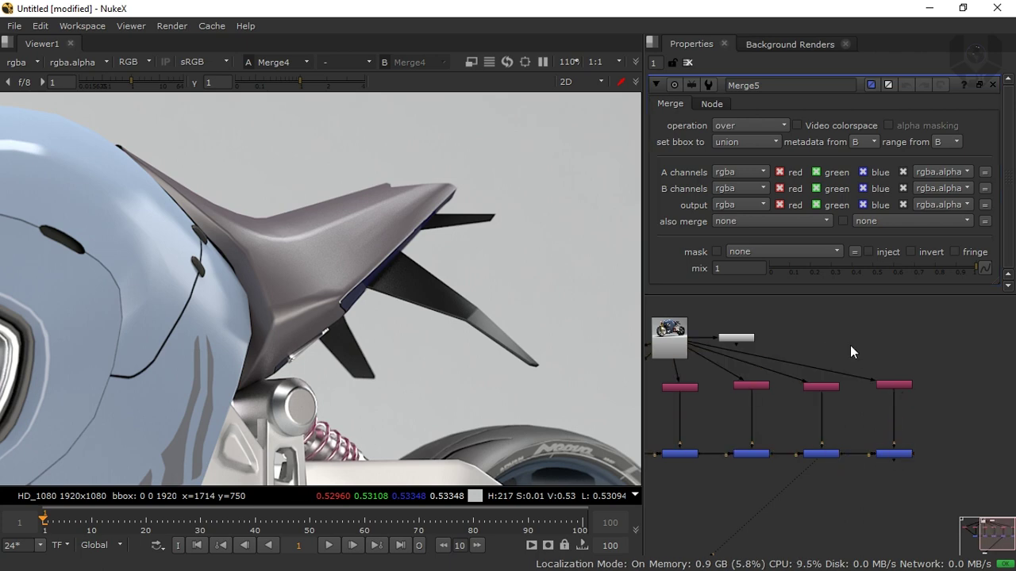
Set the Merge4 operation to plus.
scroll(857, 456, "up", 3)
left_click(831, 447)
left_click(748, 124)
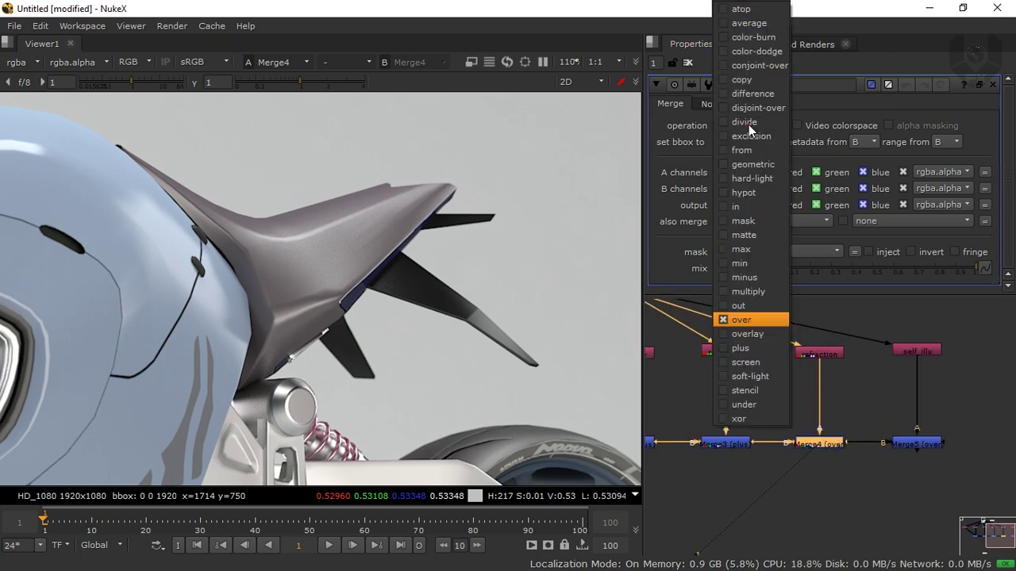
left_click(766, 349)
Set the Merge5 operation to plus and show its output in the viewer.
left_click(916, 443)
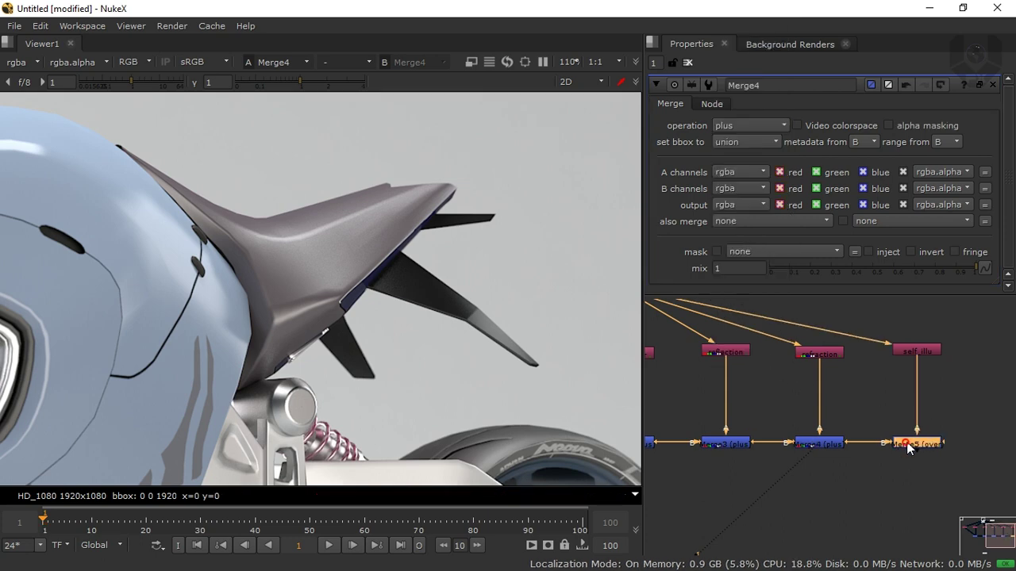
left_click(767, 126)
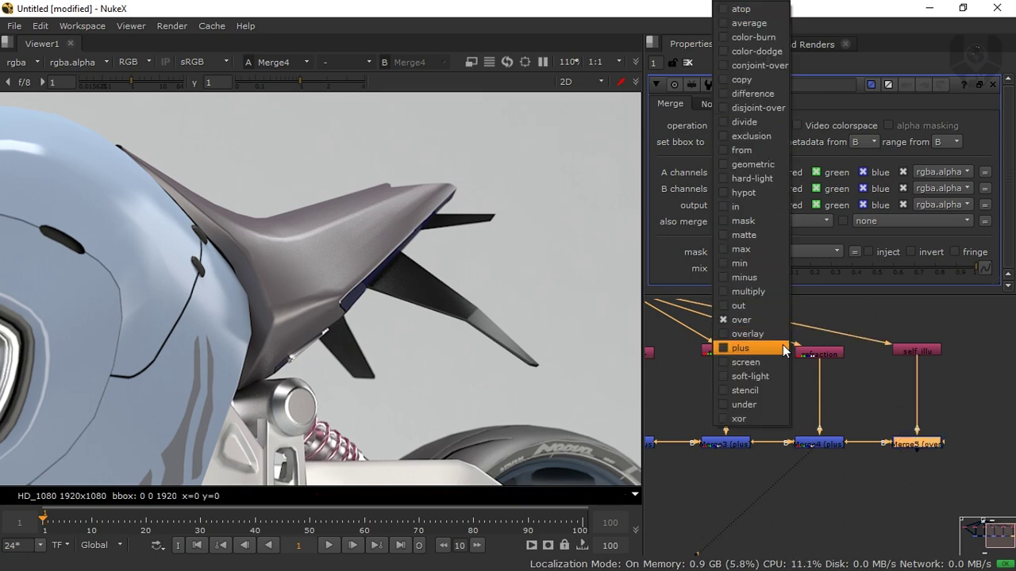
left_click(742, 348)
left_click(895, 396)
left_click(905, 438)
key("1")
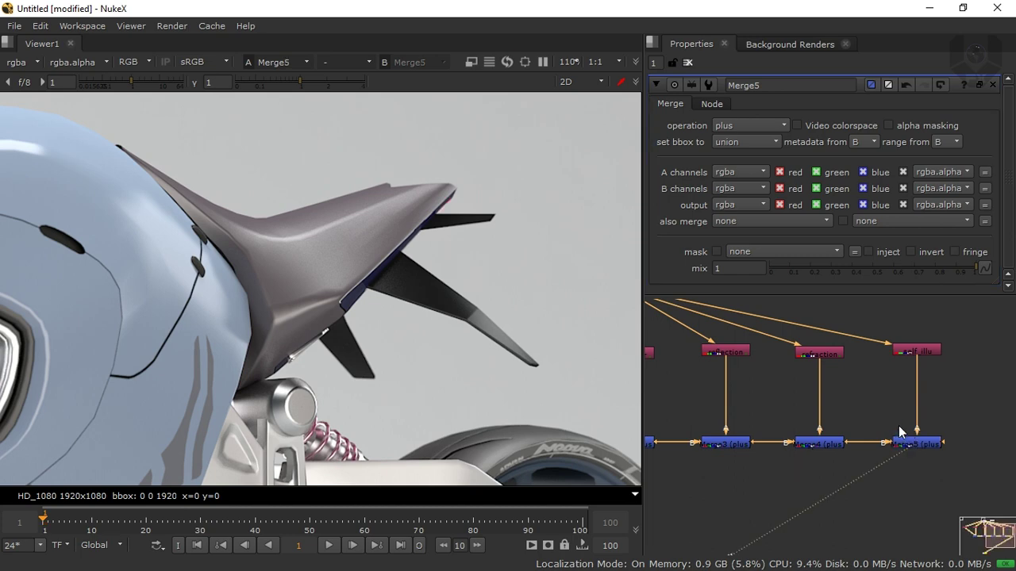
Compare the Merge4 and Merge5 outputs along the underside of the motorcycle's tail.
scroll(468, 175, "up", 4)
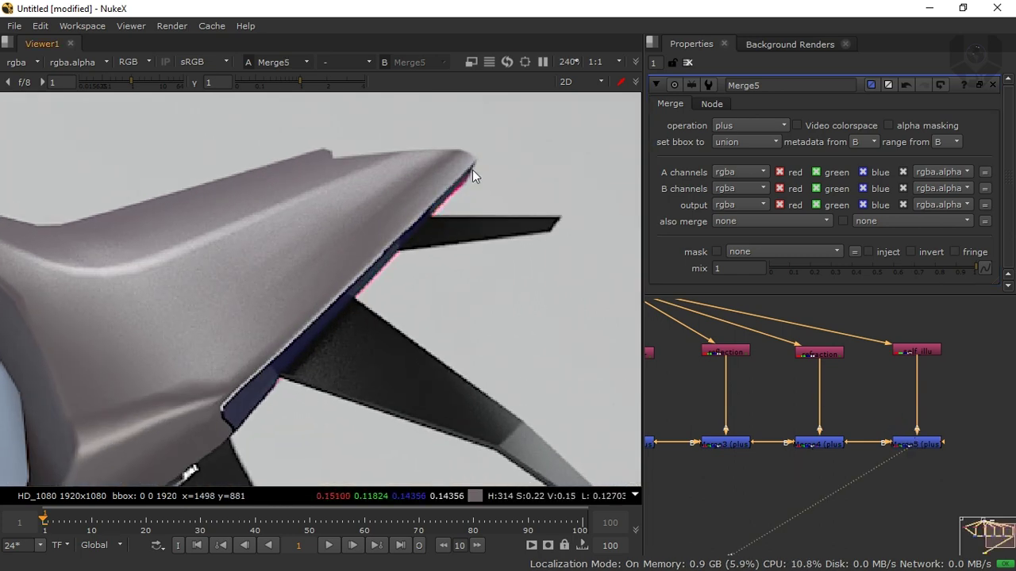
left_click(818, 444)
key("1")
left_click(917, 443)
key("1")
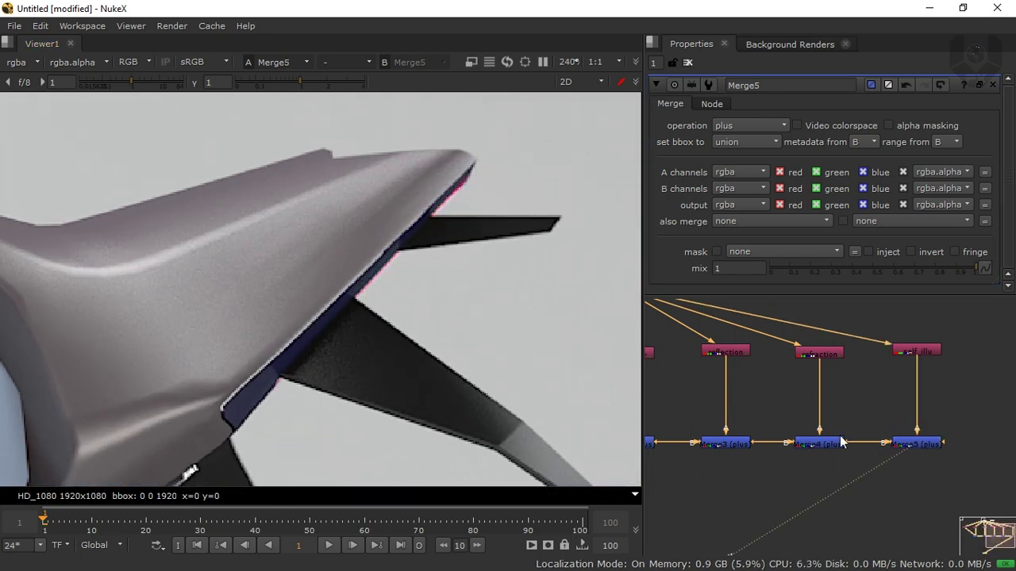
scroll(409, 328, "down", 8)
scroll(412, 327, "down", 3)
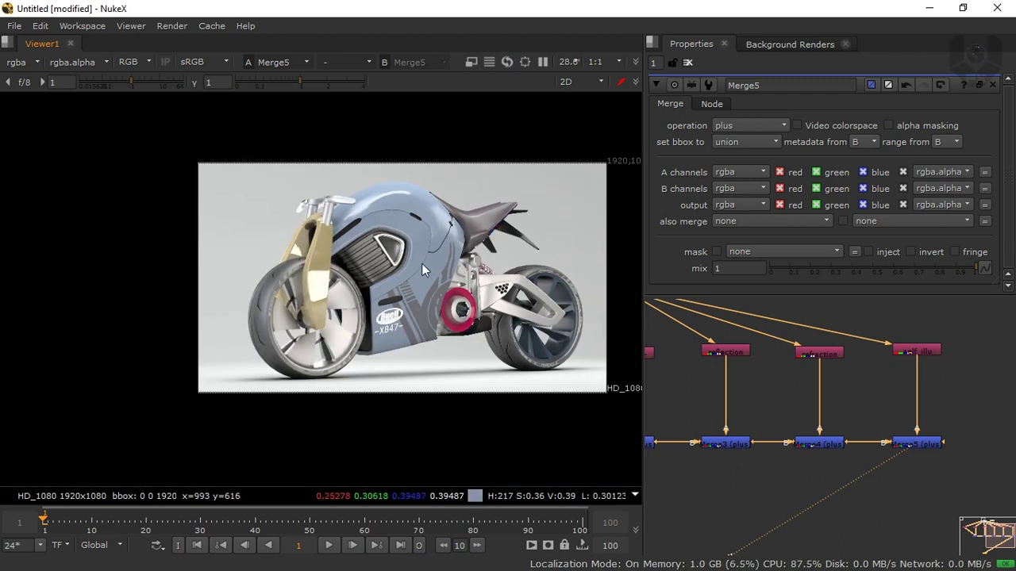
scroll(437, 276, "up", 1)
Compare the original Read1 render with the Merge5 output in the viewer.
middle_click_drag(784, 353, 946, 406)
left_click(781, 342)
key("1")
left_click(784, 375)
middle_click_drag(845, 510, 809, 436)
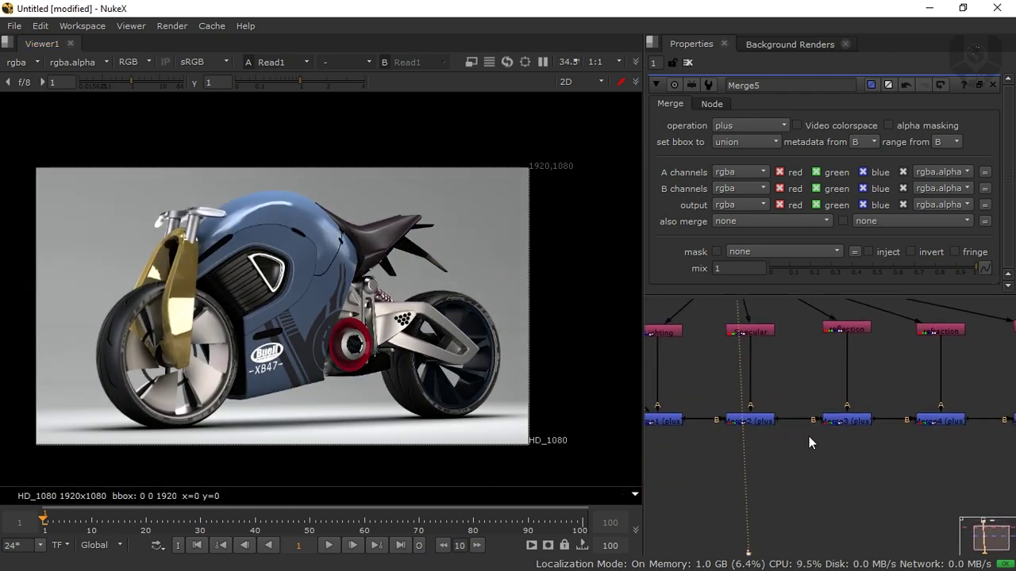
middle_click_drag(1004, 377, 815, 393)
left_click(857, 441)
key("1")
left_click(805, 419)
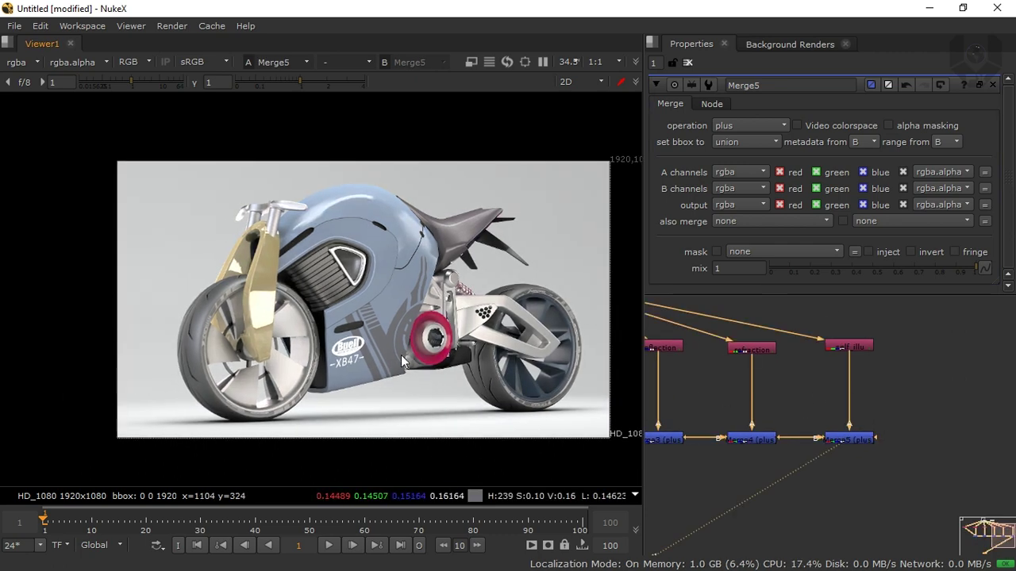
Switch the viewer's display colour transform from sRGB to None.
left_click(148, 62)
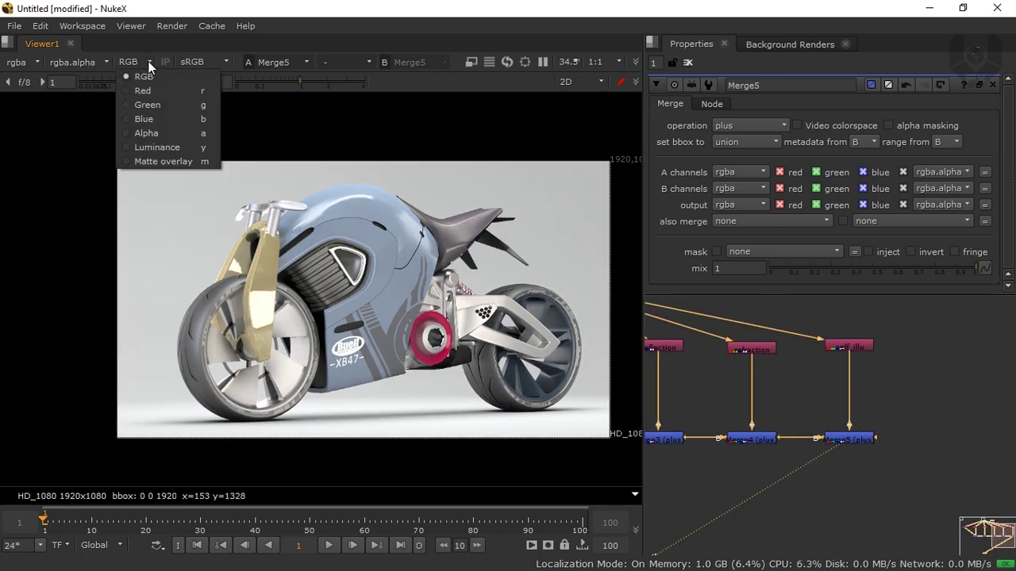
left_click(28, 64)
left_click(81, 60)
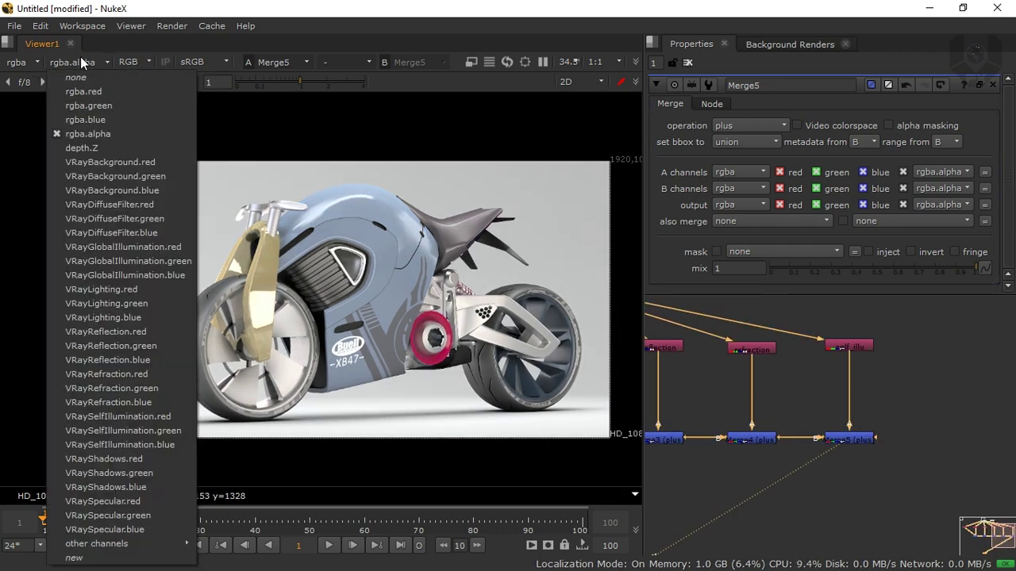
left_click(189, 61)
left_click(189, 62)
left_click(204, 76)
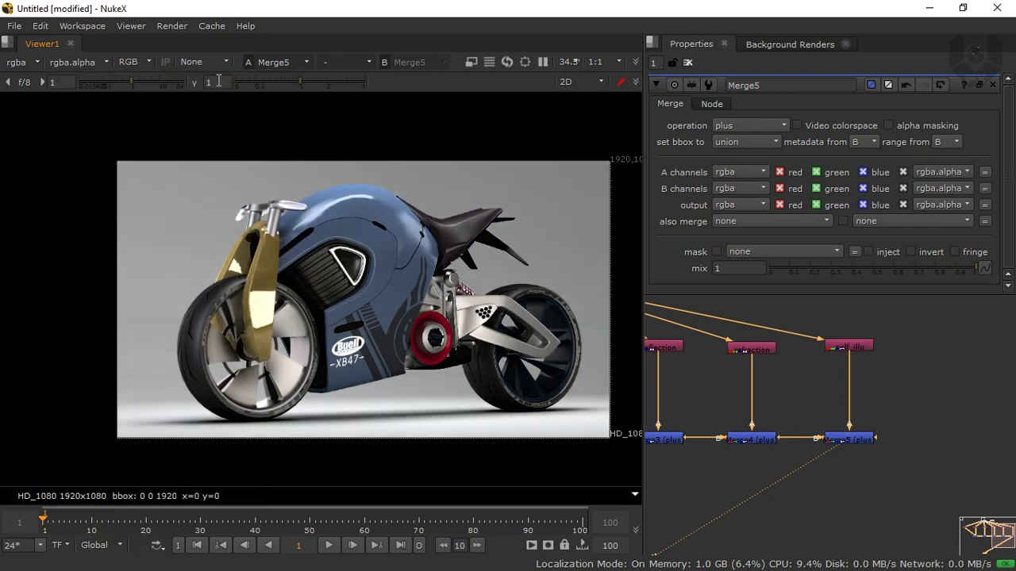
Show Read1 in the viewer and set its colorspace to linear.
scroll(360, 303, "up", 5)
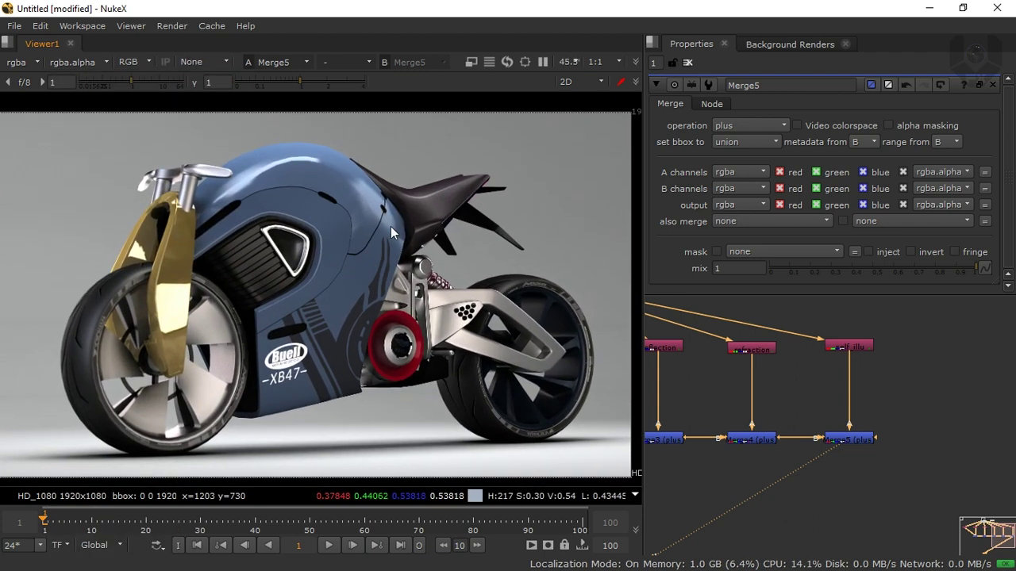
middle_click_drag(792, 382, 898, 401)
middle_click_drag(749, 363, 805, 387)
key("1")
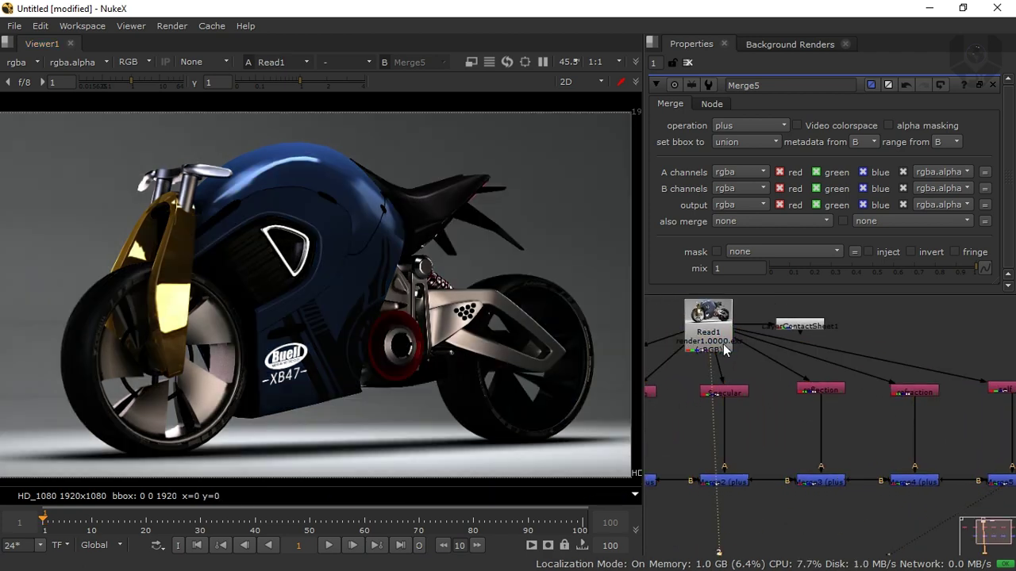
left_click(719, 341)
double_click(719, 341)
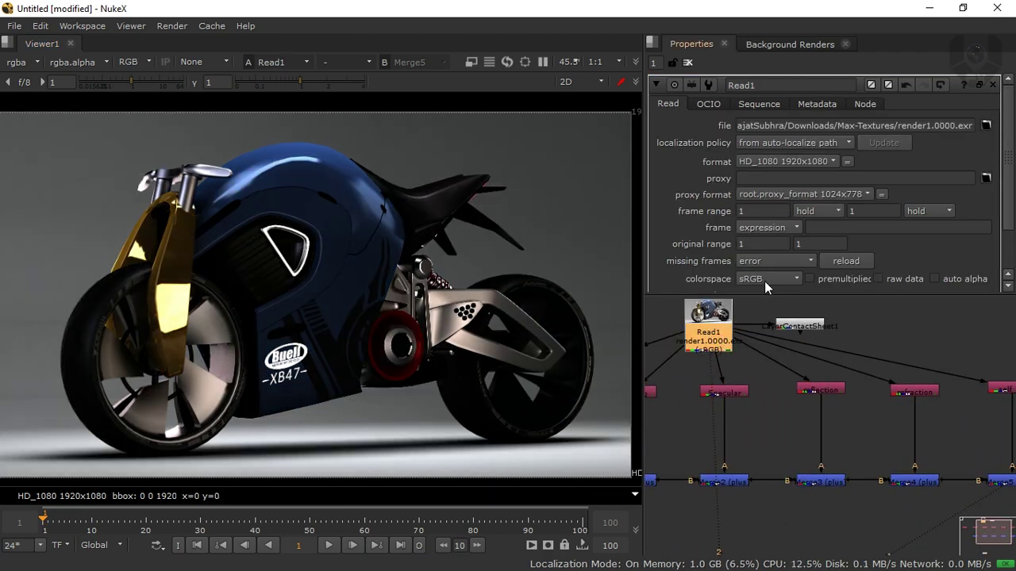
left_click(768, 279)
left_click(770, 267)
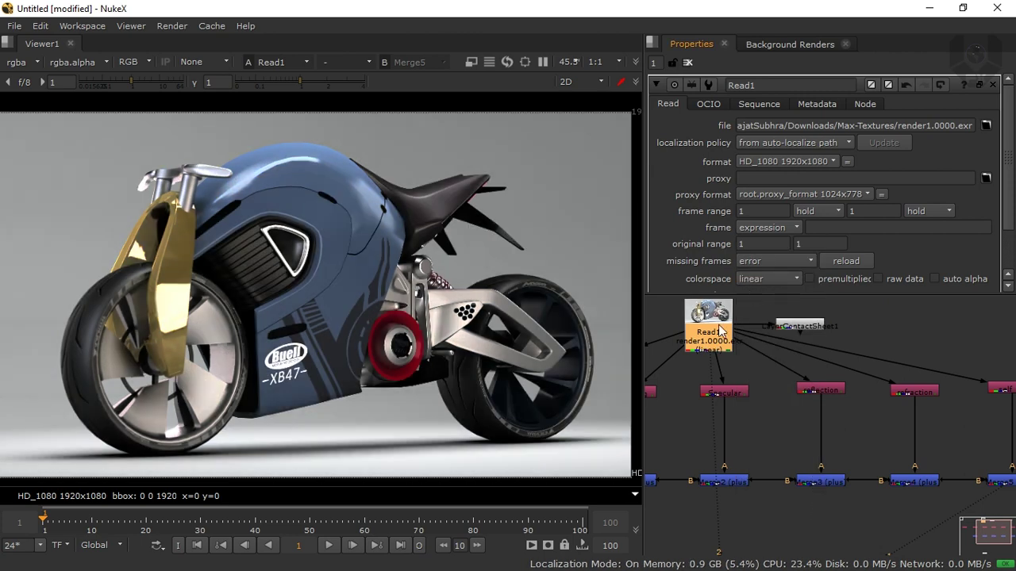
Compare the linear Read1 render with the Merge5 output and examine the rear suspension area up close.
key("1")
left_click(736, 344)
middle_click_drag(969, 485, 888, 385)
left_click(932, 381)
key("1")
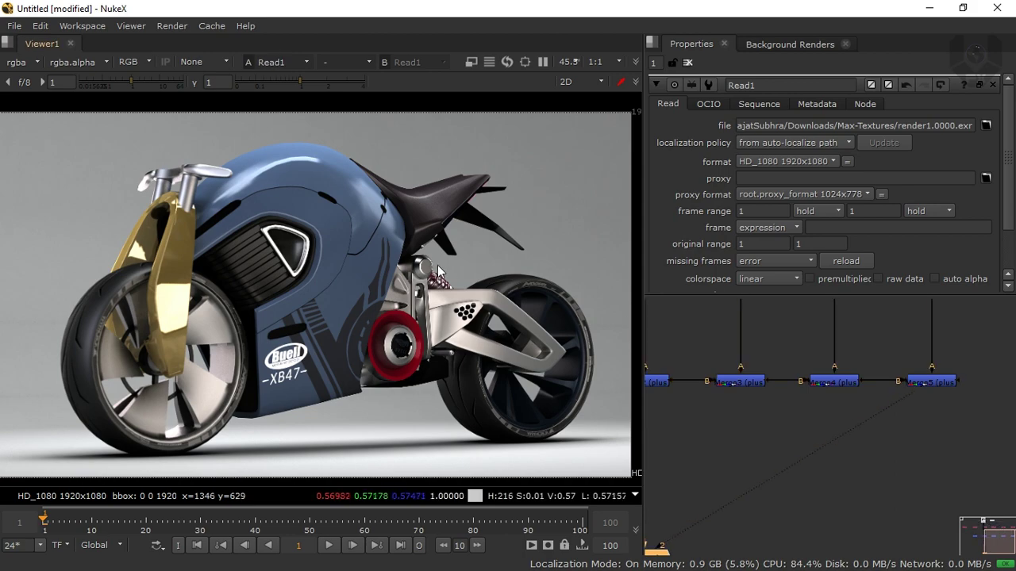
scroll(444, 247, "up", 4)
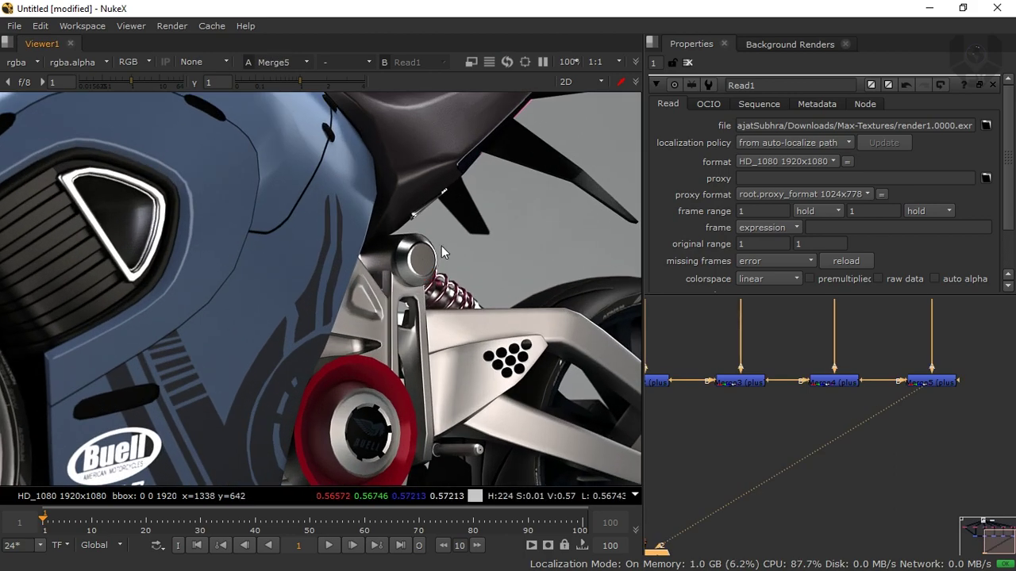
Compare the Read1 render with the Merge5 output across the full frame in the viewer.
key("2")
scroll(469, 235, "down", 5)
key("1")
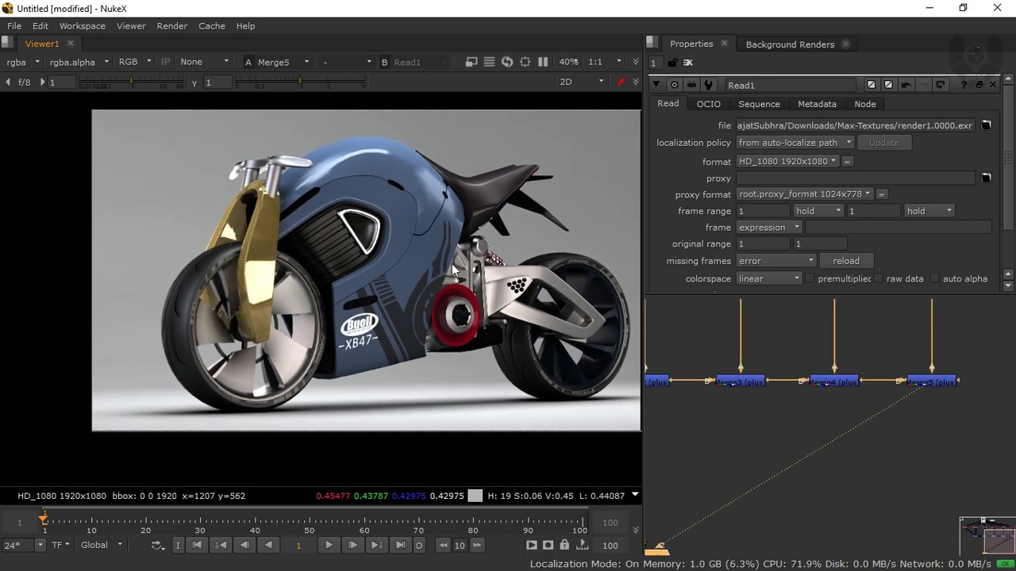
key("2")
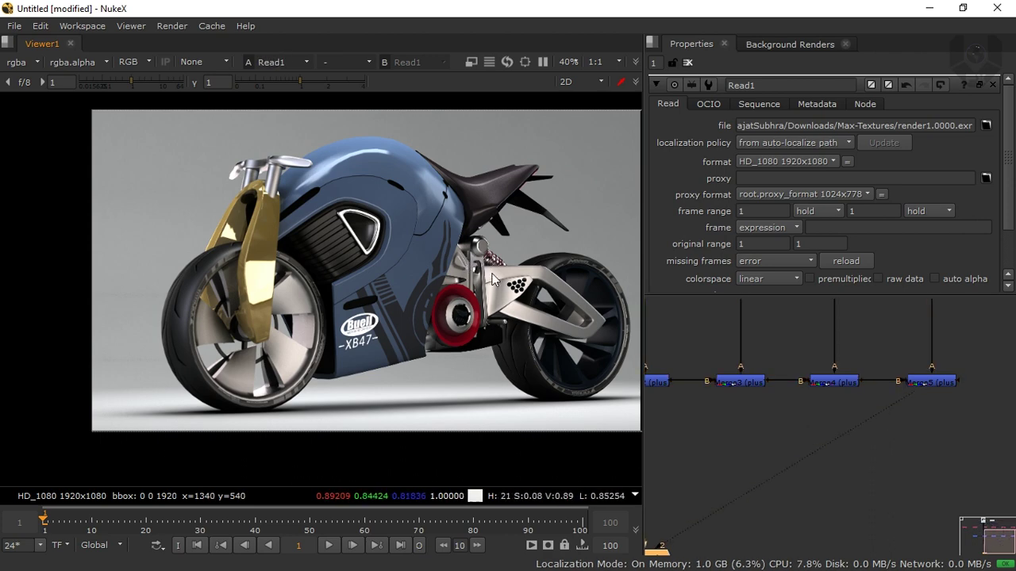
middle_click_drag(546, 287, 471, 296)
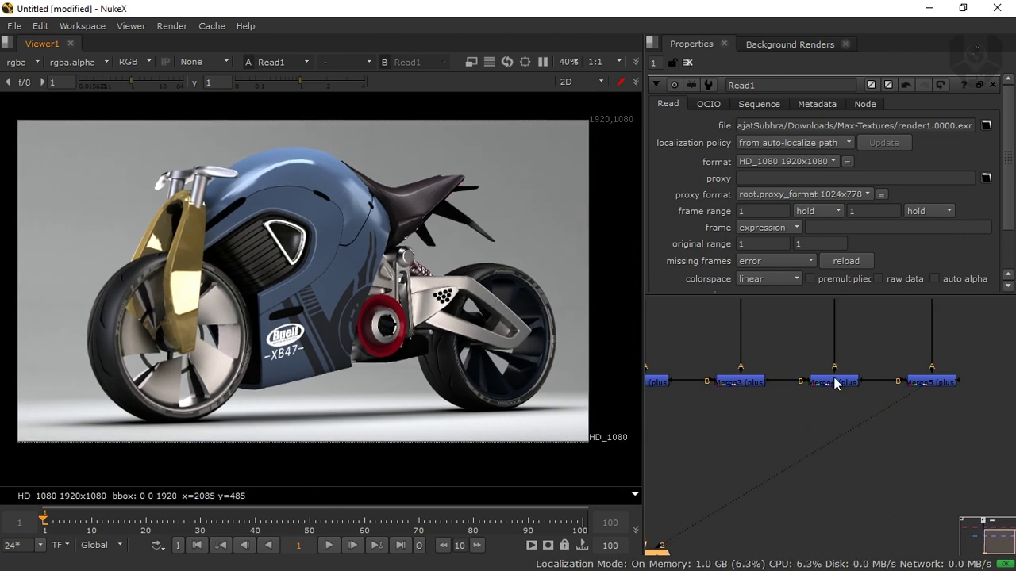
scroll(833, 377, "down", 3)
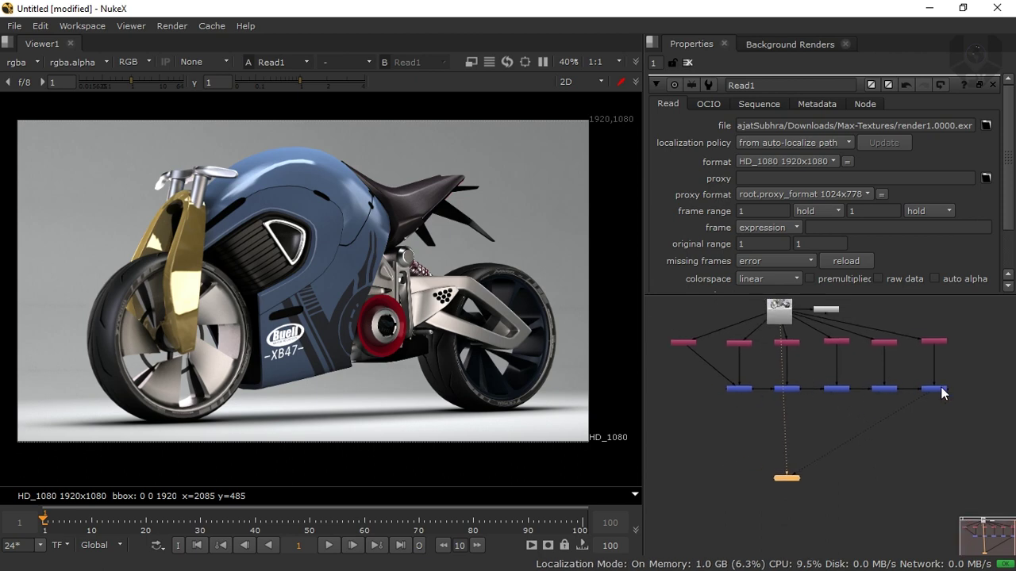
left_click_drag(935, 399, 936, 391)
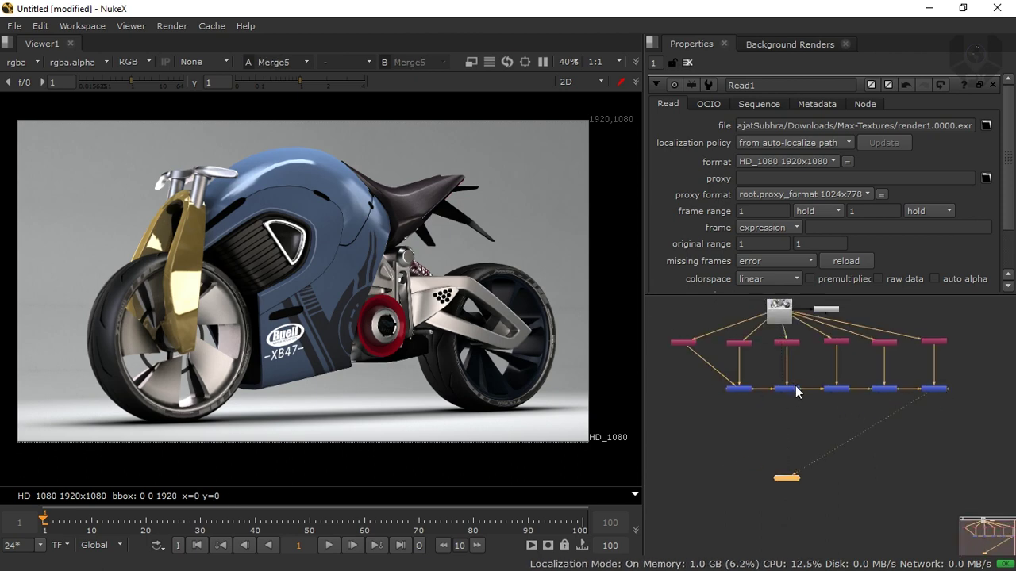
Insert a dot in the connection from GI to Merge1 and place it directly below the GI node, level with the merges.
scroll(742, 363, "up", 2)
left_click_drag(714, 358, 681, 389, "ctrl")
scroll(822, 386, "down", 2)
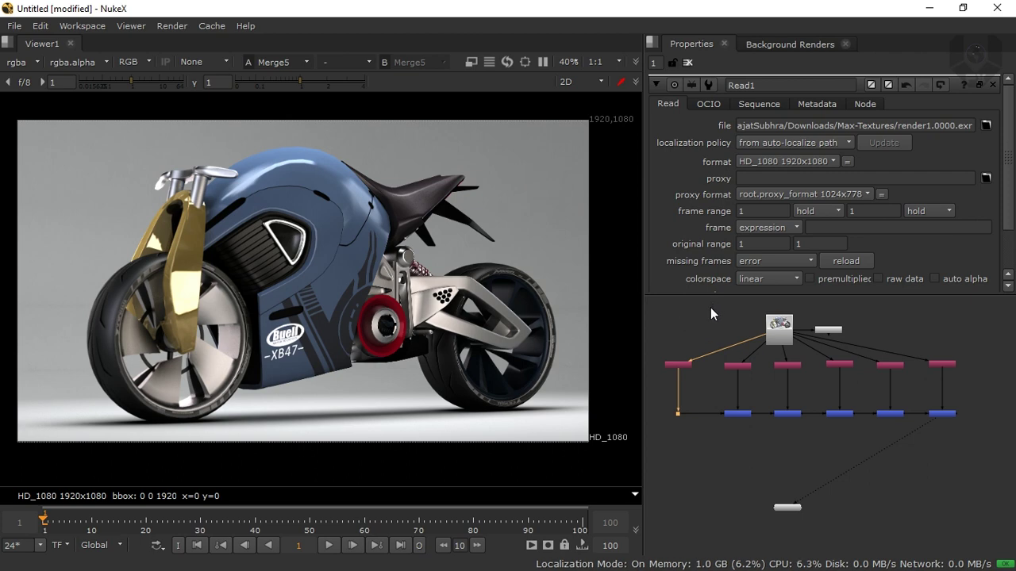
View the GI, Lighting and Specular passes one by one, and return the viewer to the Merge5 output.
scroll(739, 356, "up", 3)
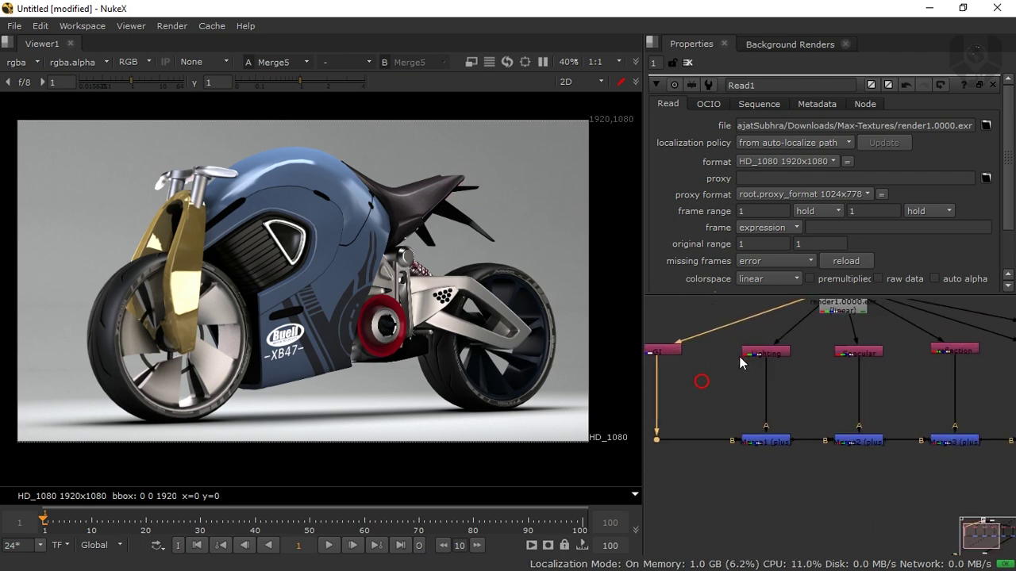
left_click(709, 375)
key("1")
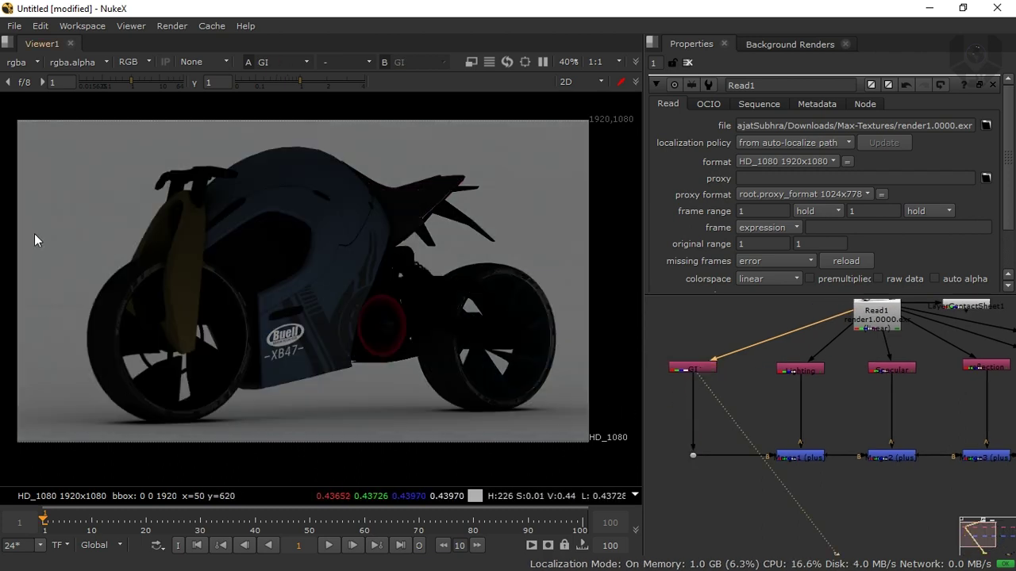
middle_click_drag(791, 373, 719, 361)
left_click(720, 359)
key("1")
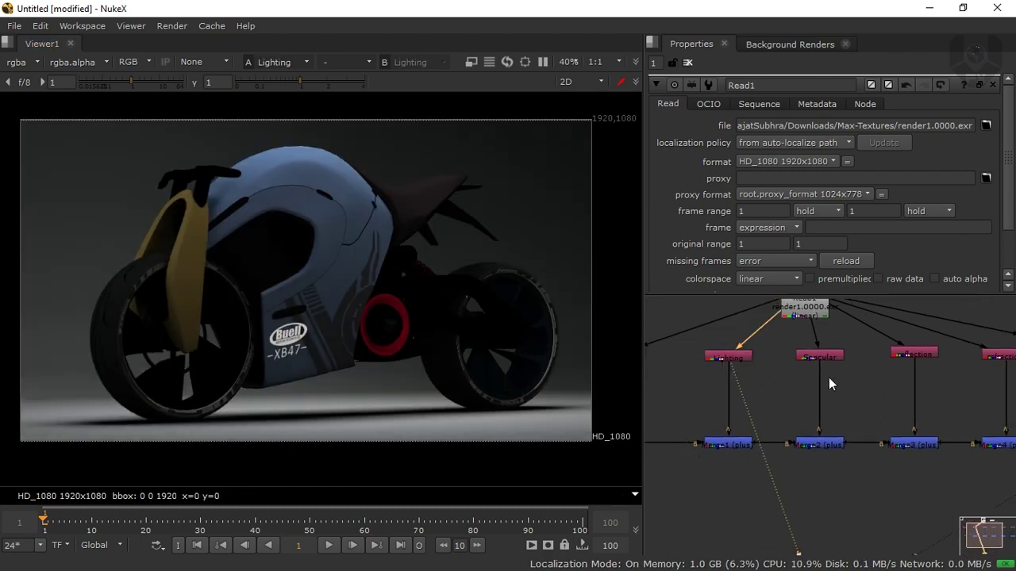
left_click(830, 358)
key("1")
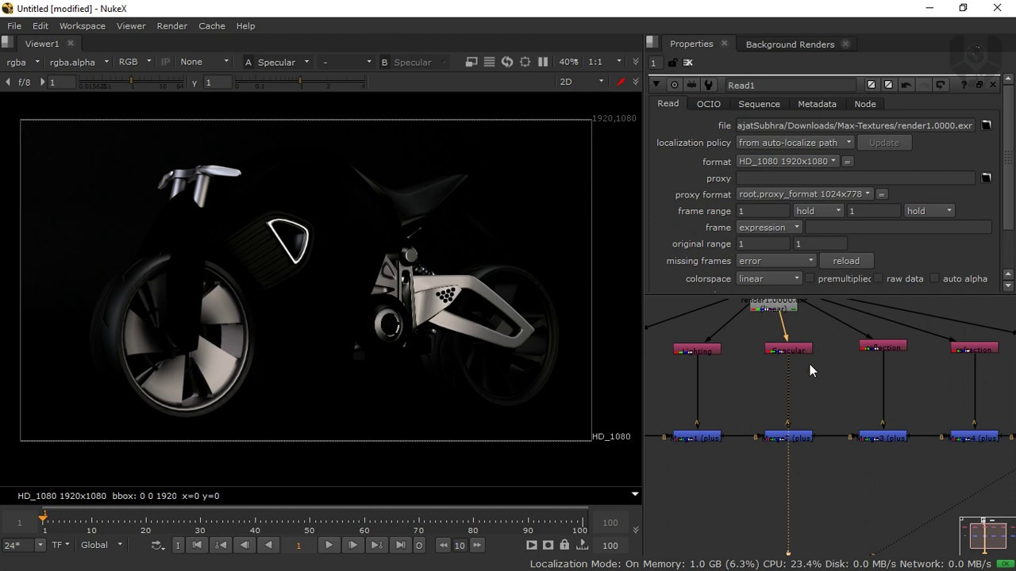
middle_click_drag(1011, 418, 908, 375)
left_click(966, 393)
key("1")
Insert a Grade node between the Specular pass and Merge2.
scroll(719, 361, "up", 1)
middle_click_drag(771, 354, 834, 370)
double_click(758, 356)
left_click(796, 392)
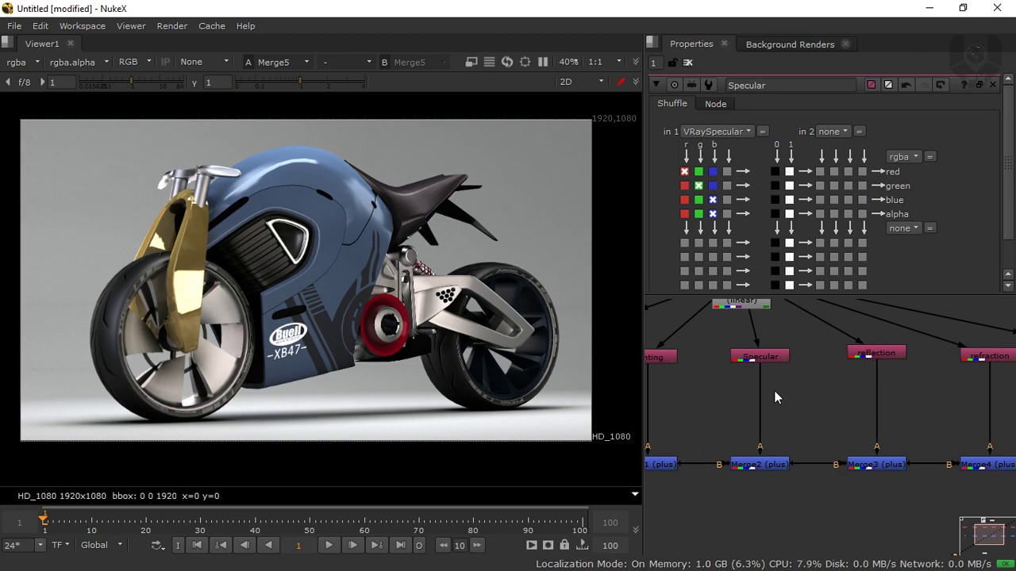
key("g")
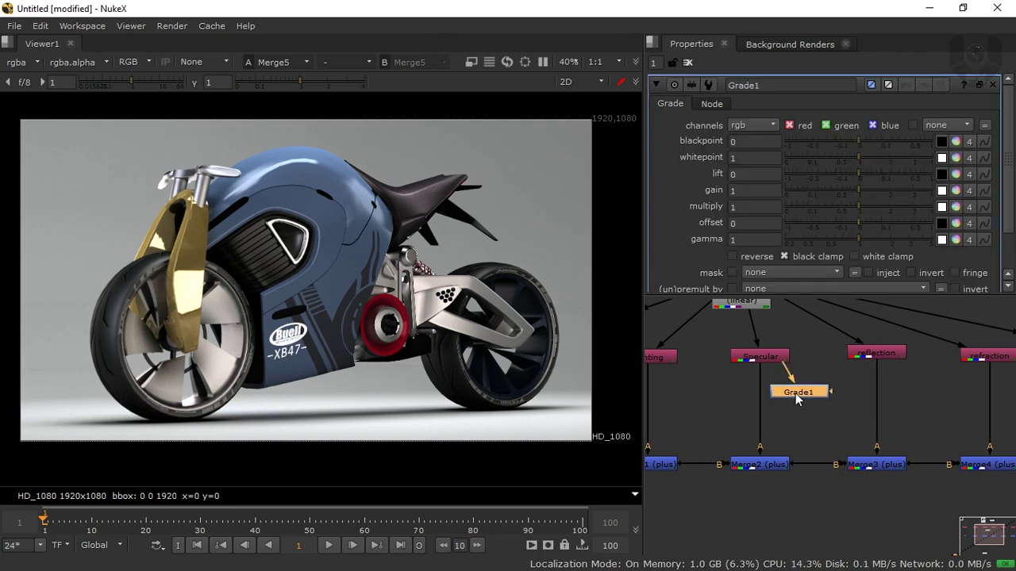
left_click_drag(797, 398, 770, 400)
left_click(770, 392)
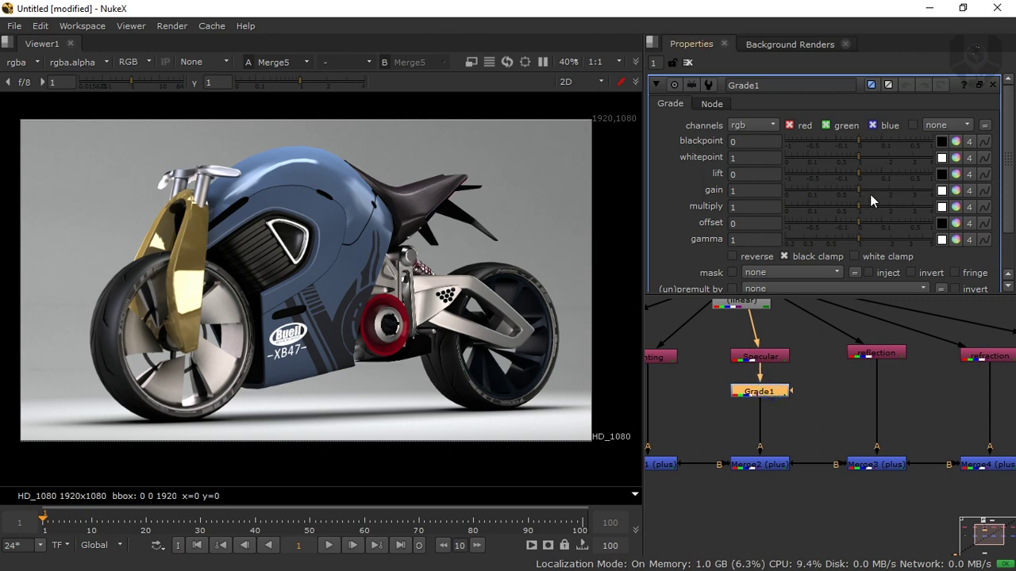
Tint the specular highlights blue by setting Grade1's gain to 0.6 for red and 1.55 for blue.
left_click(954, 192)
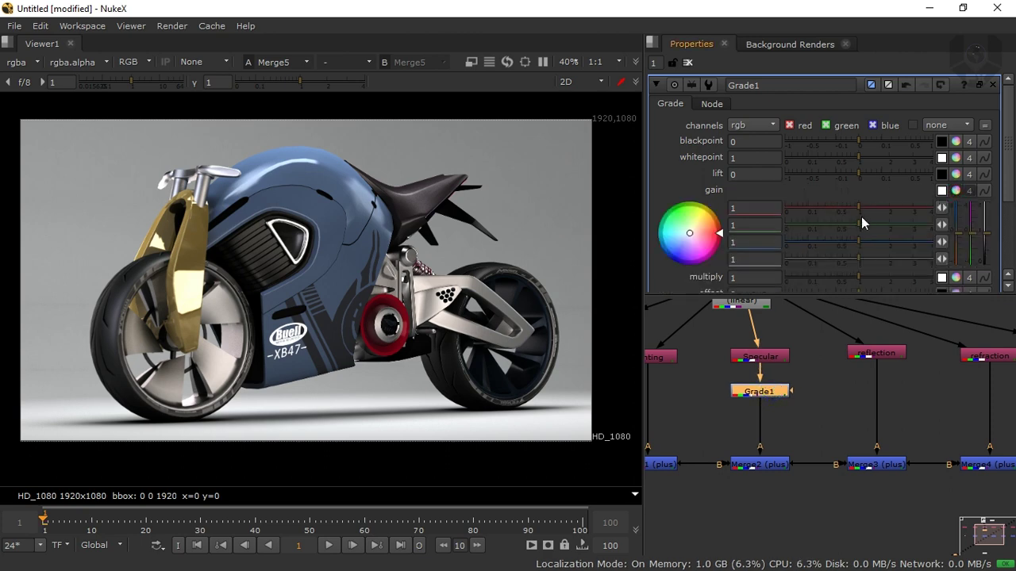
left_click_drag(857, 208, 876, 236)
left_click_drag(856, 208, 842, 207)
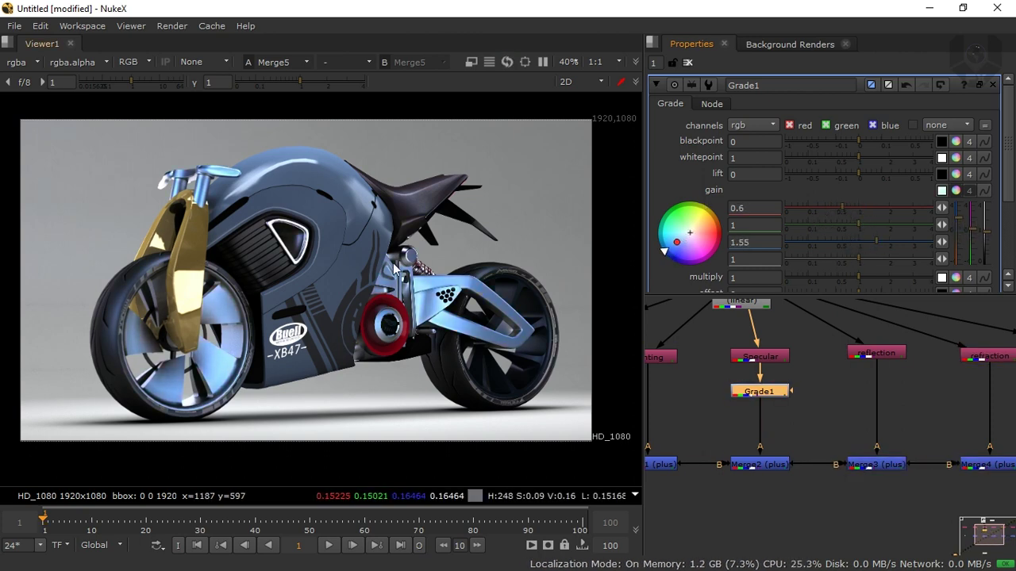
left_click(814, 377)
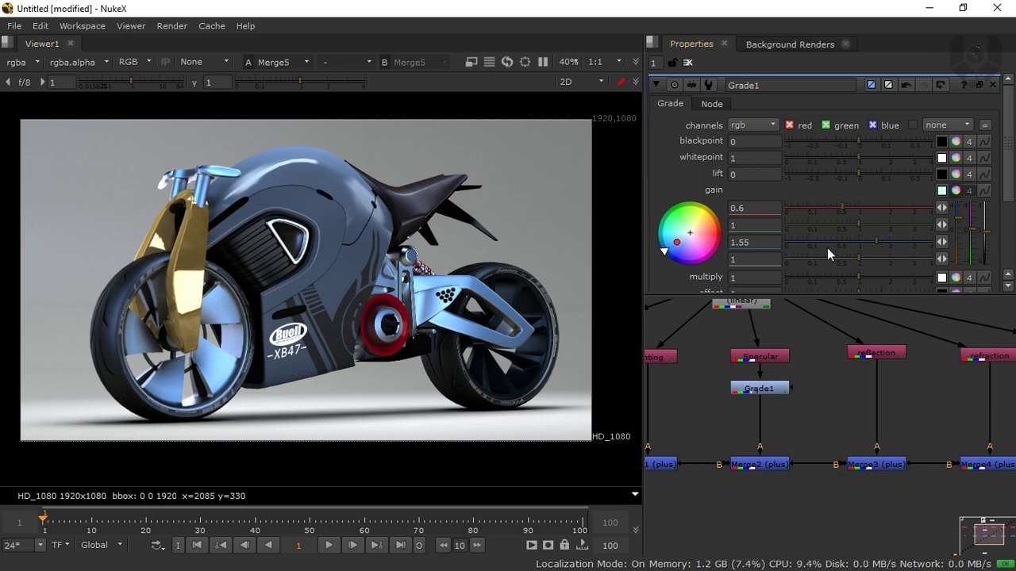
left_click(956, 190)
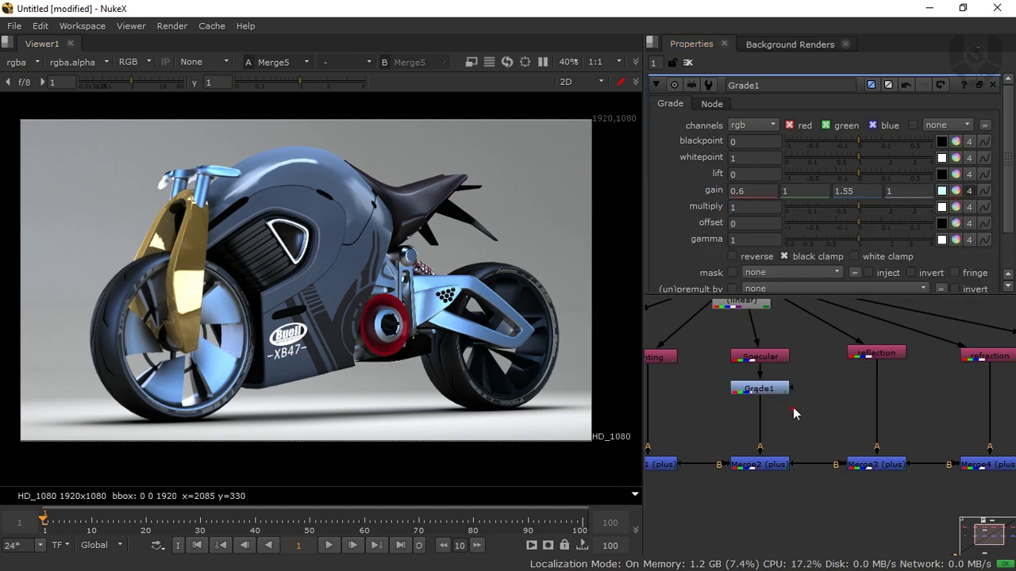
Add a ColorCorrect node between Grade1 and Merge2 and set its shadows saturation to 0.46.
key("c")
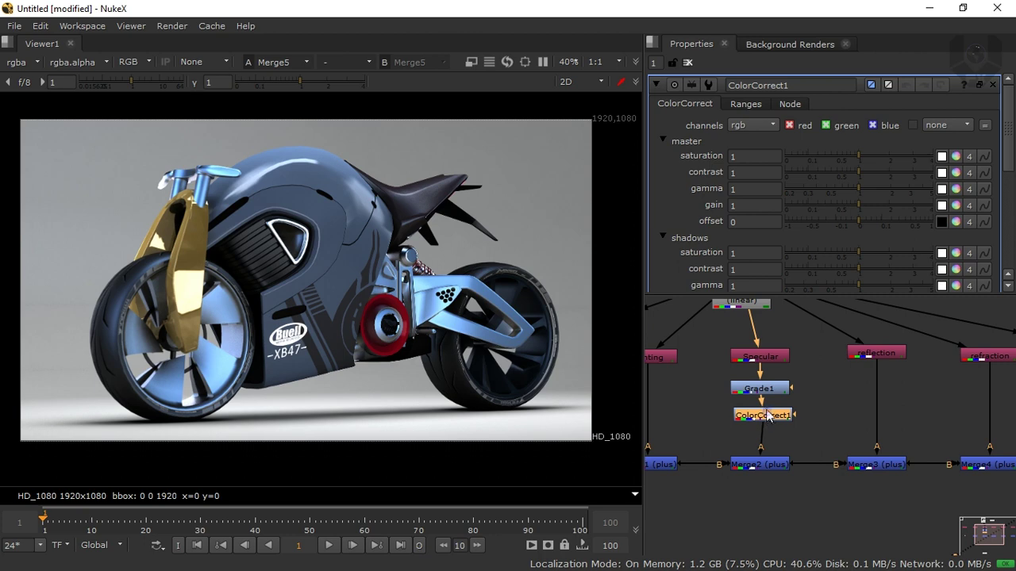
scroll(1008, 173, "down", 2)
left_click_drag(861, 197, 835, 215)
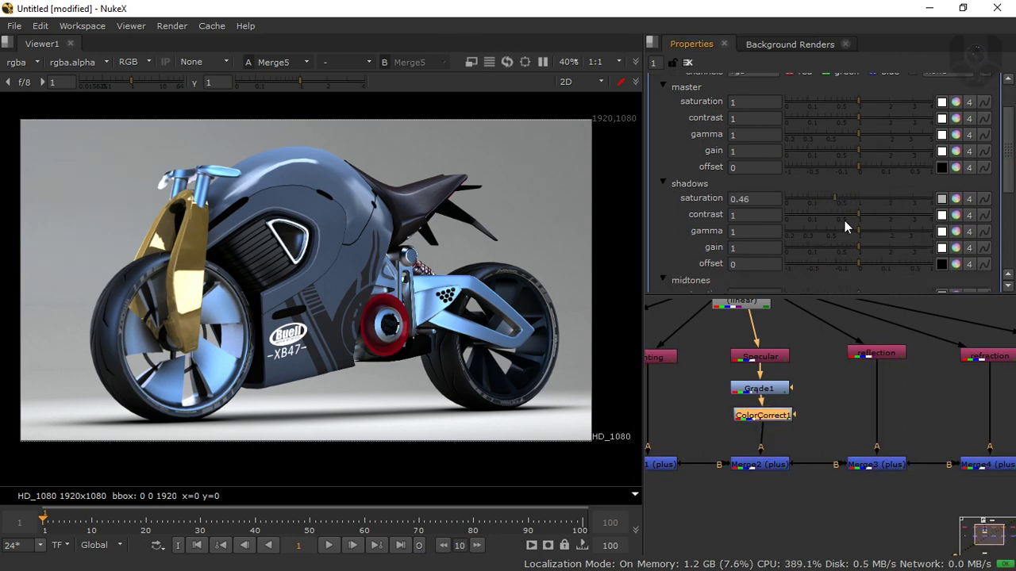
Raise the ColorCorrect shadows gamma to 2.4, check the motorcycle up close, and reduce the gamma to 1.4.
left_click_drag(859, 231, 900, 225)
scroll(393, 179, "up", 3)
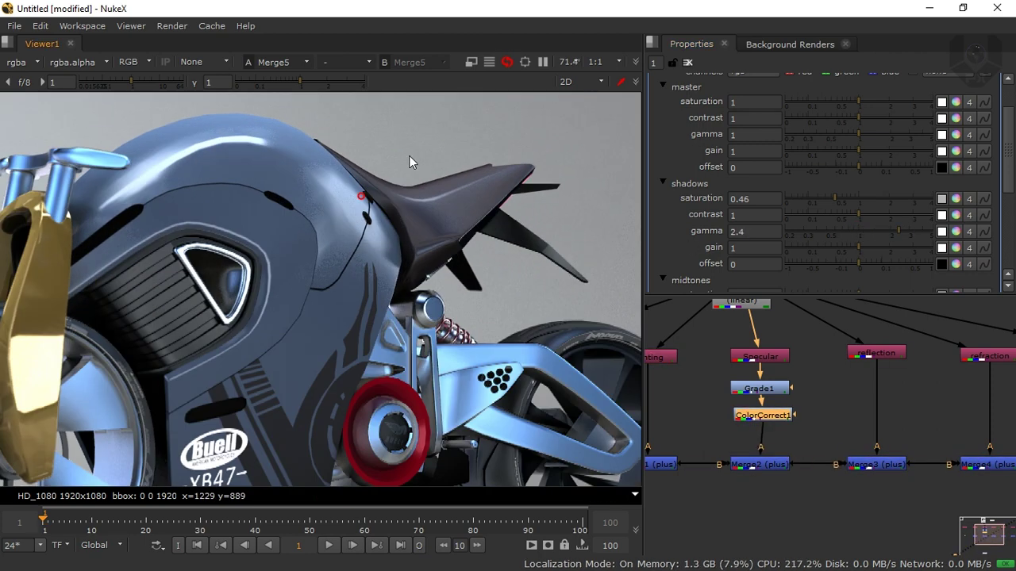
scroll(362, 199, "up", 3)
scroll(349, 246, "down", 4)
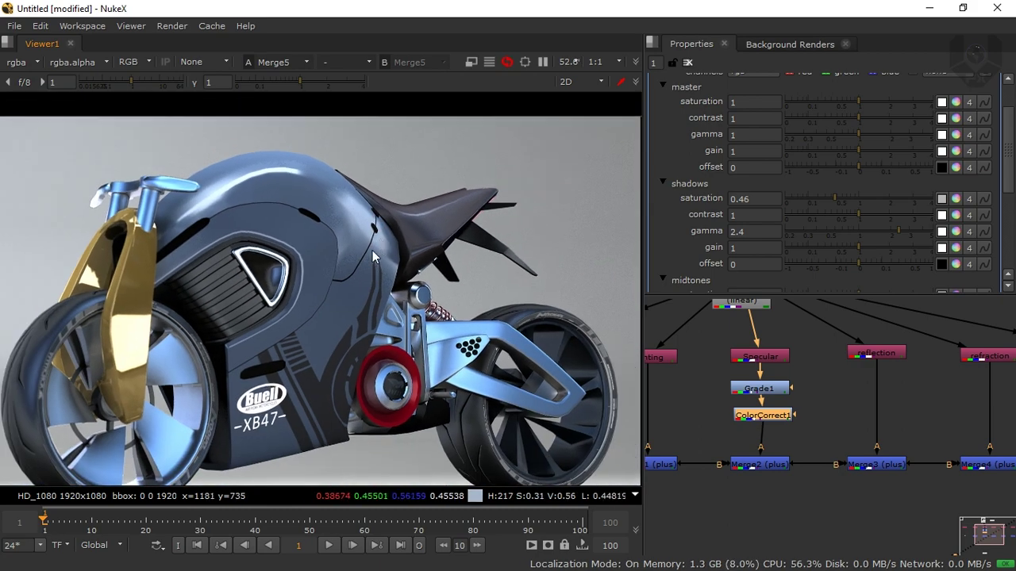
scroll(385, 240, "down", 2)
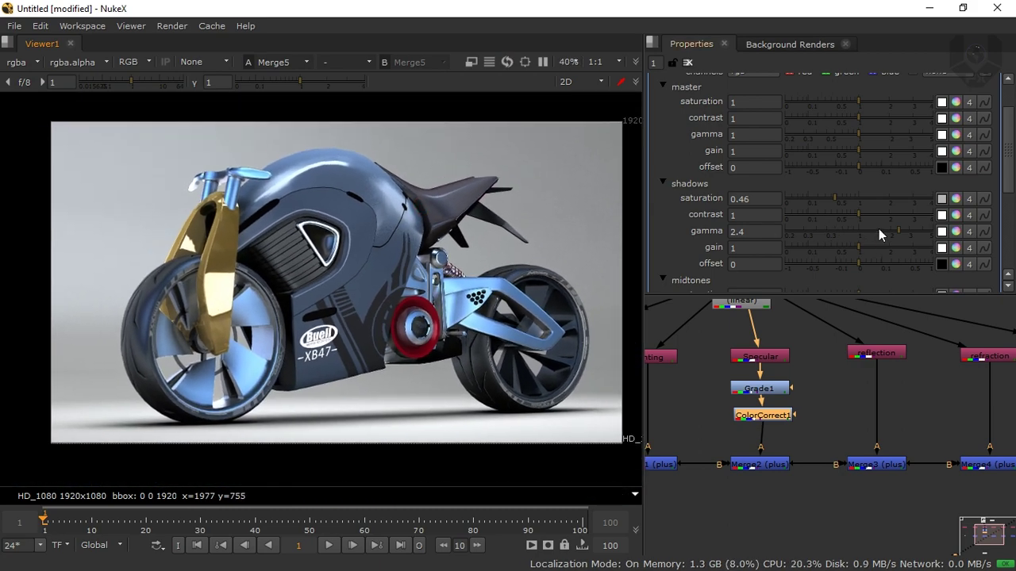
left_click_drag(879, 229, 875, 231)
Set the ColorCorrect master saturation to 2.1 and inspect the front wheel and rear suspension up close.
scroll(688, 177, "up", 2)
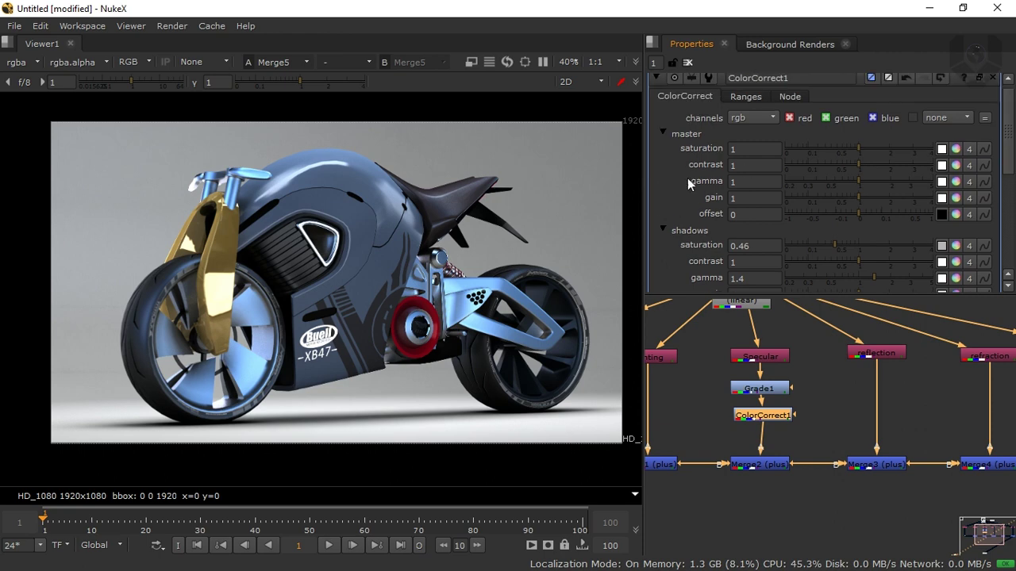
left_click_drag(870, 150, 893, 148)
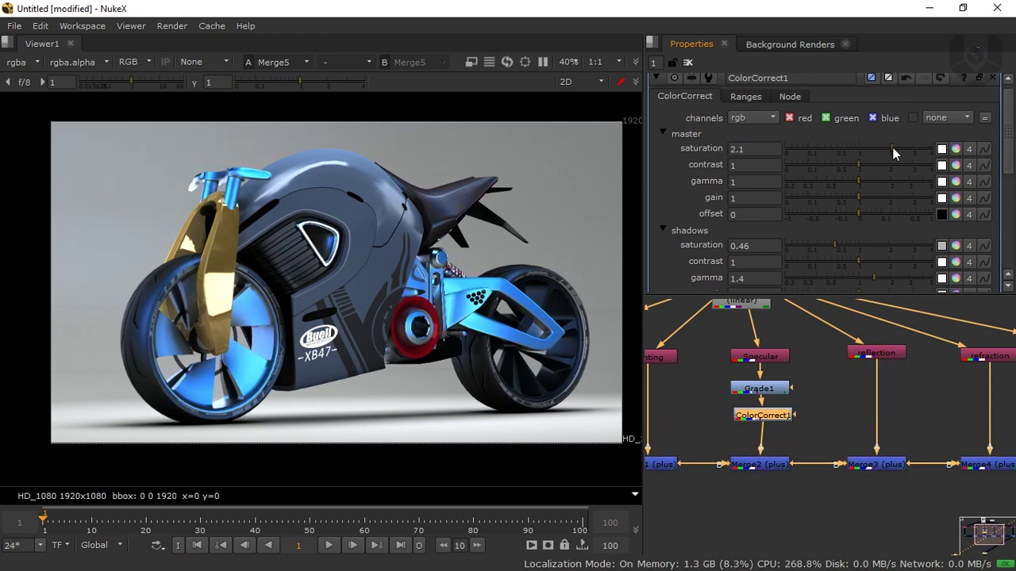
scroll(286, 262, "up", 5)
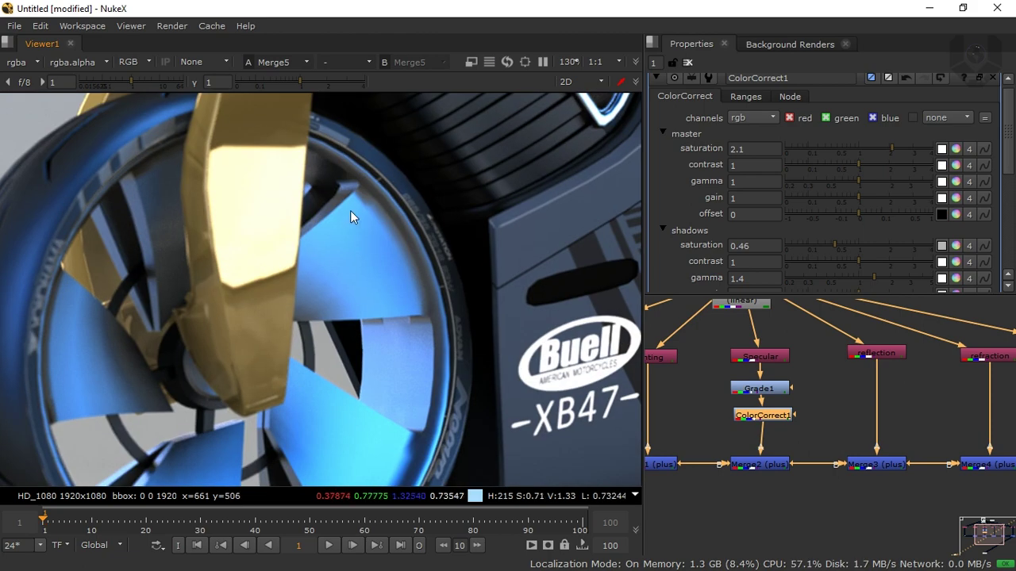
middle_click_drag(403, 275, 181, 281)
middle_click_drag(403, 246, 298, 268)
scroll(373, 256, "down", 3)
middle_click_drag(546, 230, 431, 257)
scroll(429, 255, "up", 3)
Place ColorCorrect1 closer to Grade1 and insert a second Grade node between it and Merge2.
left_click_drag(760, 416, 758, 407)
left_click(833, 404)
key("g")
left_click_drag(826, 407, 773, 439)
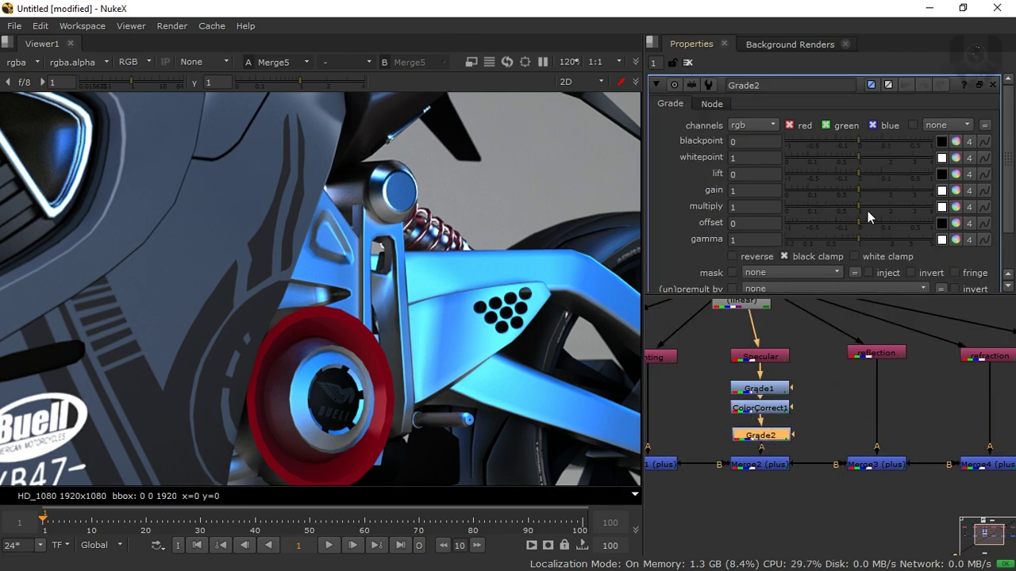
Set Grade2's gain to 4 for red and 2.2 for green.
left_click_drag(858, 190, 934, 206)
left_click(957, 189)
left_click_drag(860, 224, 900, 222)
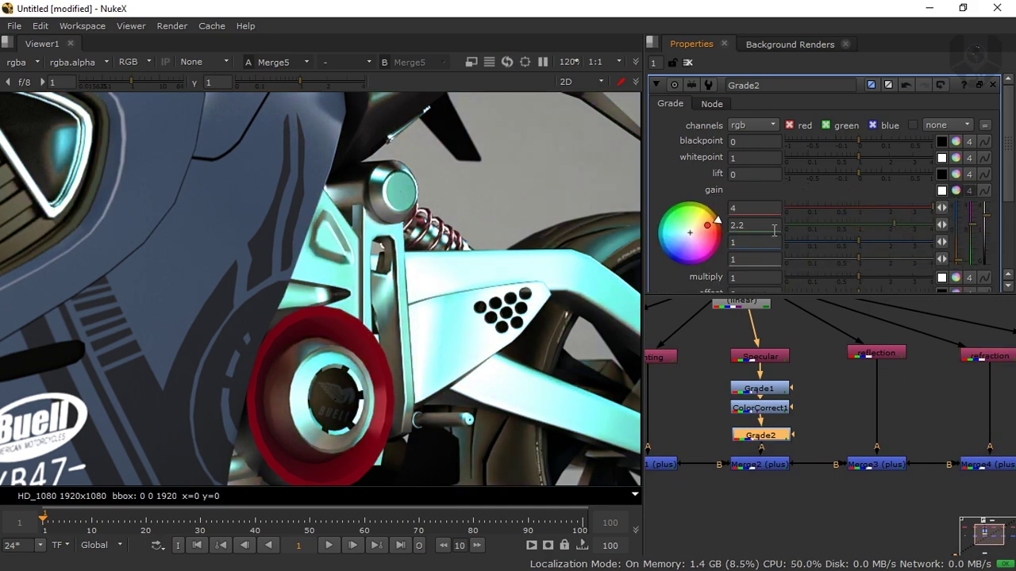
middle_click_drag(540, 307, 499, 284)
Create a Roto node connected to Grade2's mask input and place it beside the grade.
left_click(818, 415)
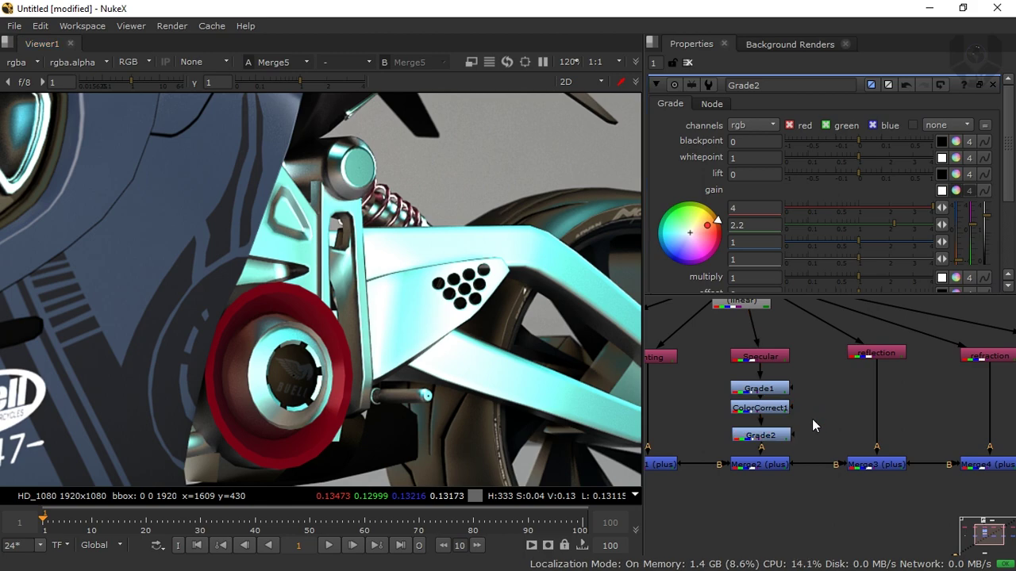
key("o")
left_click_drag(797, 435, 838, 421)
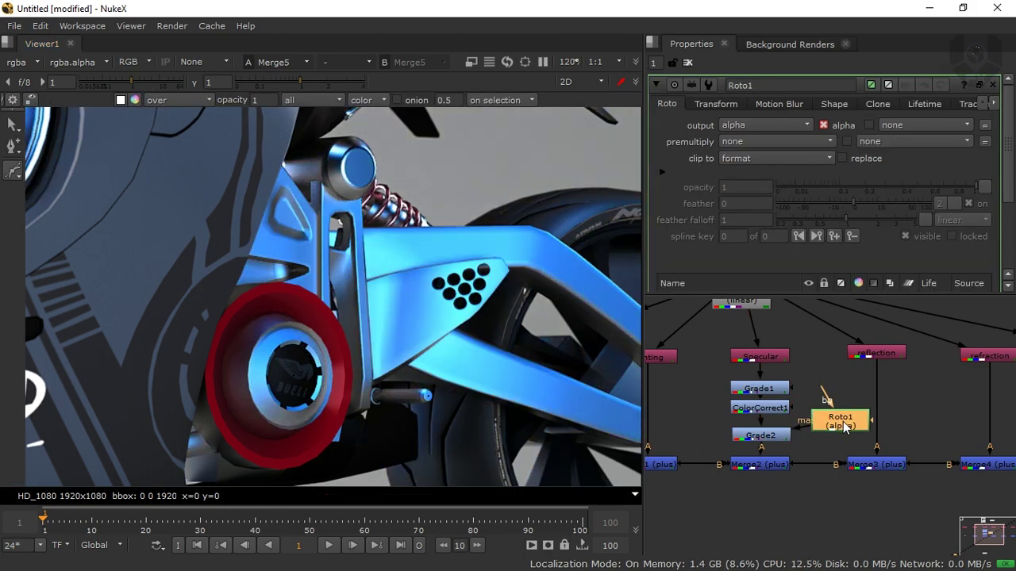
Draw a closed roto shape around the swingarm's perforated plate and hide the viewer overlay.
scroll(456, 242, "up", 3)
scroll(456, 243, "up", 1)
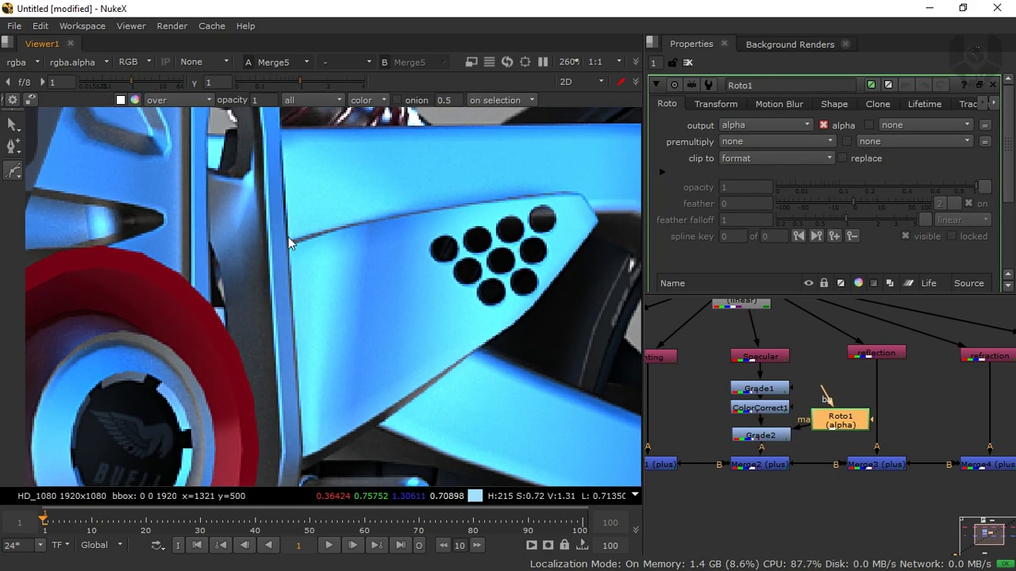
left_click(297, 242)
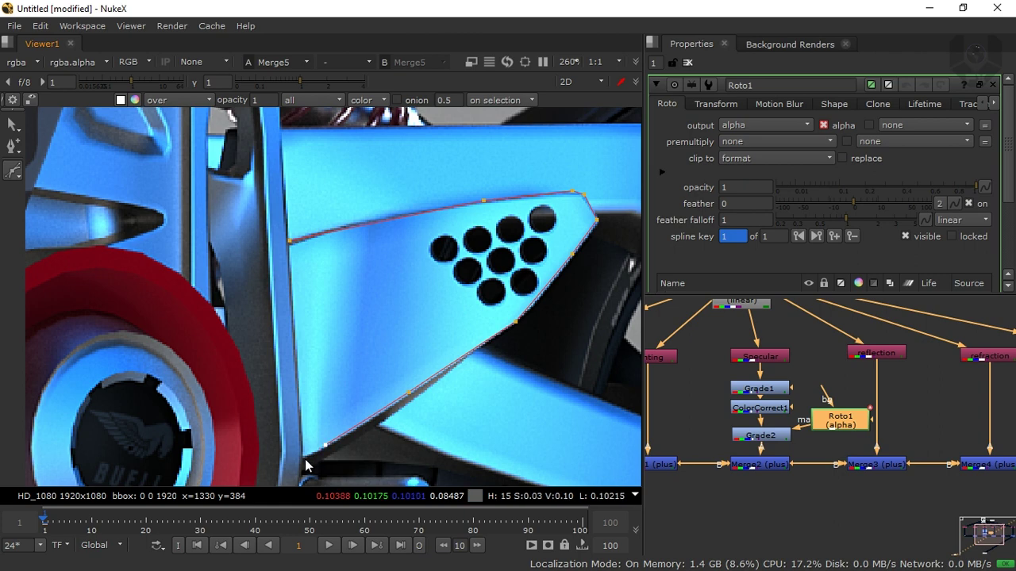
left_click(290, 241)
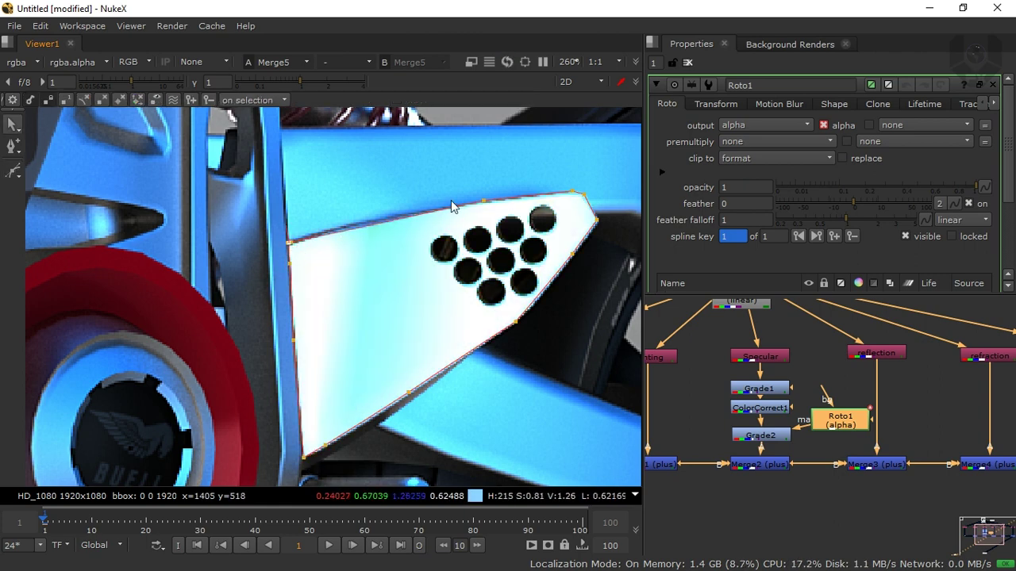
scroll(488, 316, "down", 5)
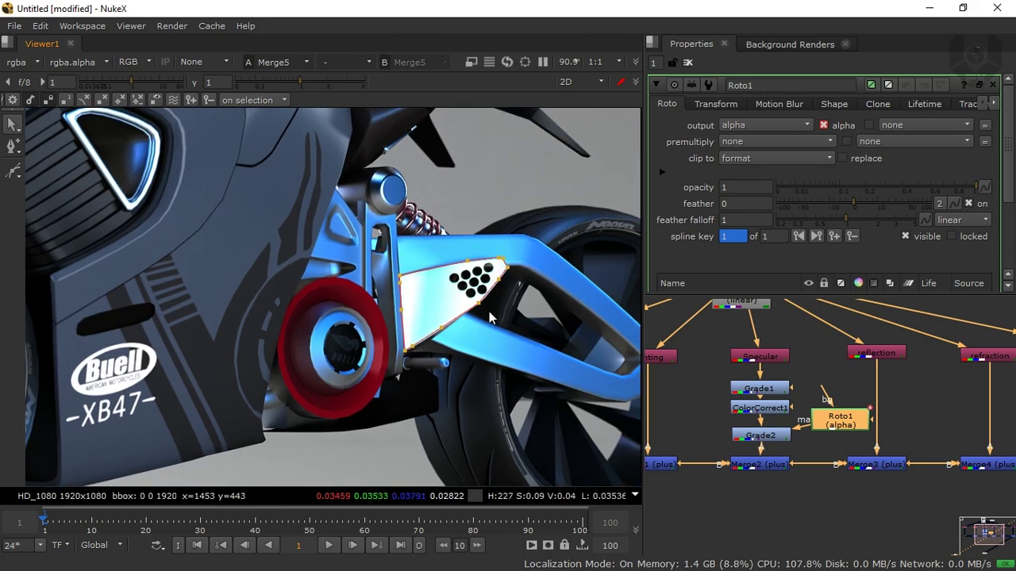
key("q")
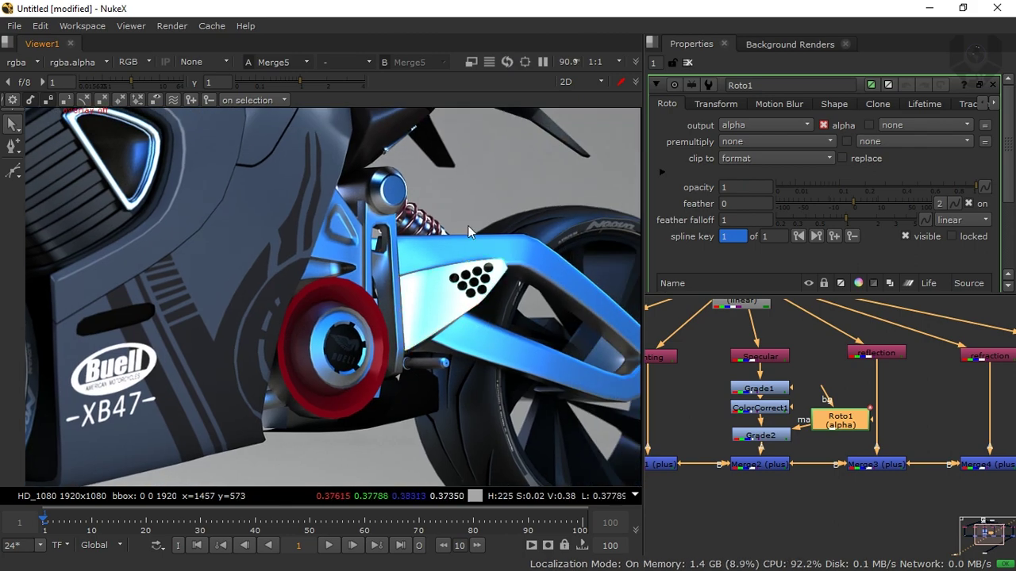
Reopen Grade2 and set its gain to 0.78 for red and 0.34 for green.
double_click(762, 434)
left_click_drag(894, 214, 828, 224)
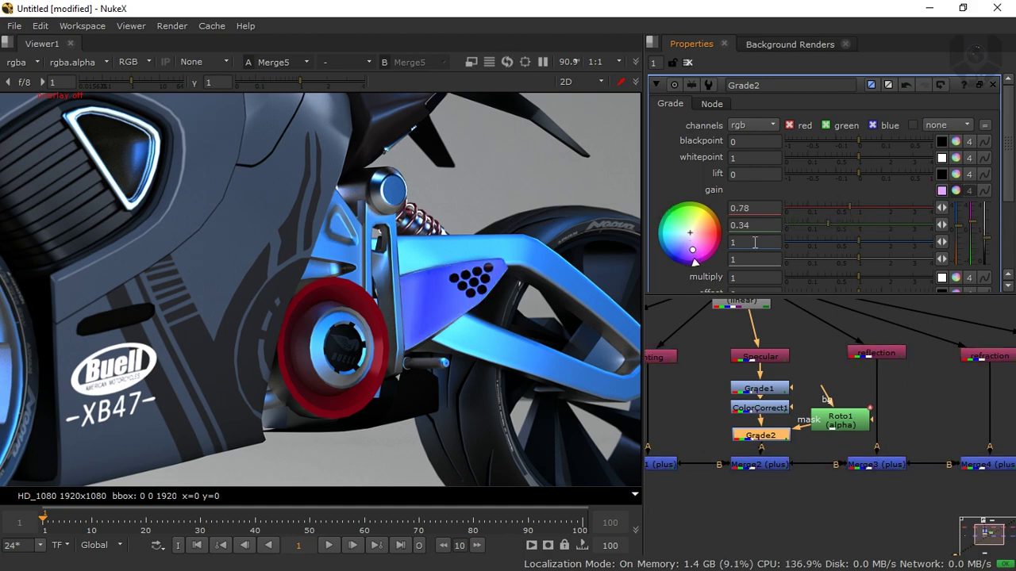
Open Roto1 and inspect its shape against the swingarm's perforated plate, then hide the viewer overlay.
middle_click_drag(479, 300, 455, 357)
scroll(484, 325, "down", 5)
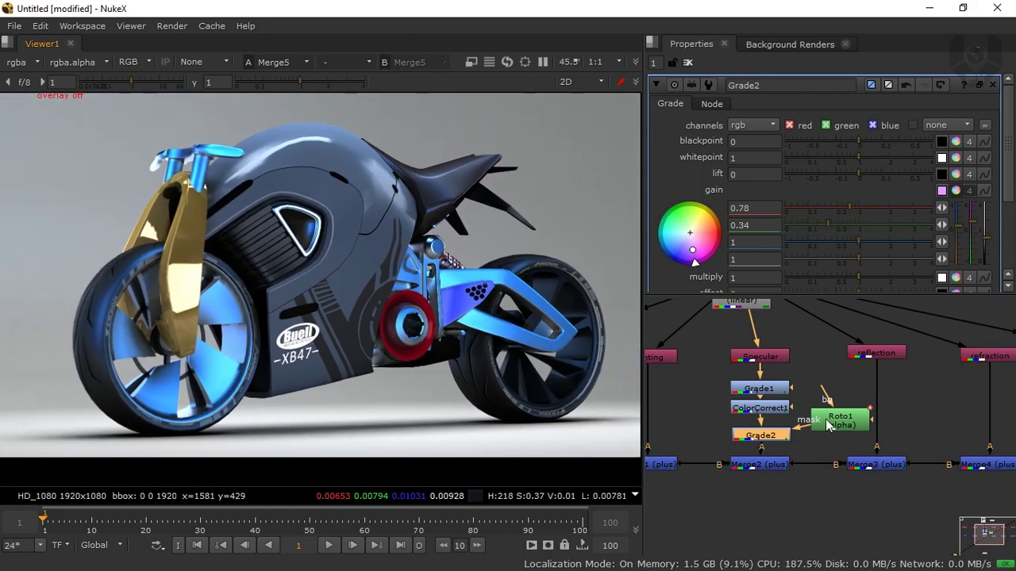
left_click_drag(837, 424, 834, 438)
double_click(834, 438)
scroll(476, 268, "up", 5)
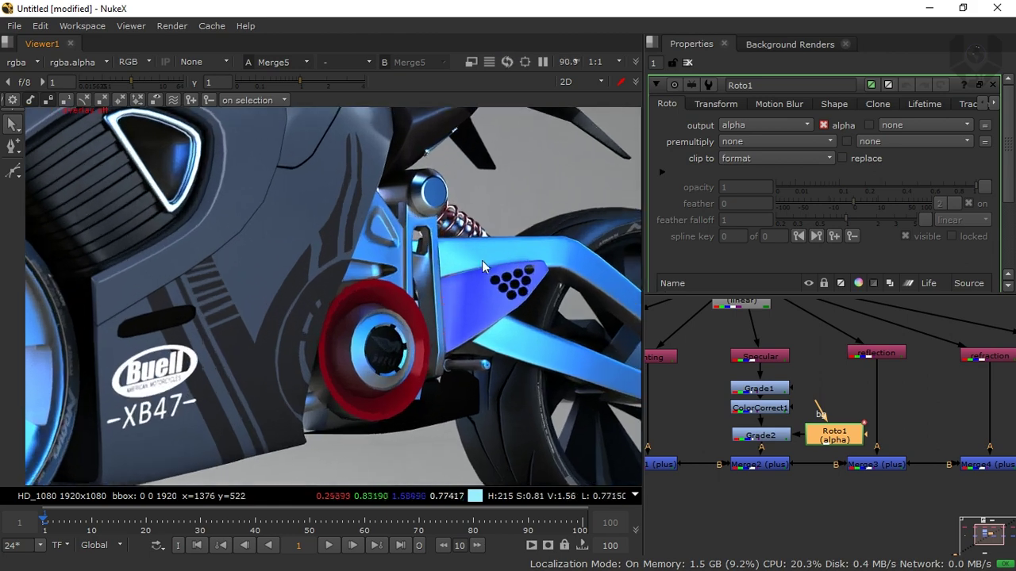
scroll(545, 270, "up", 4)
left_click(459, 374)
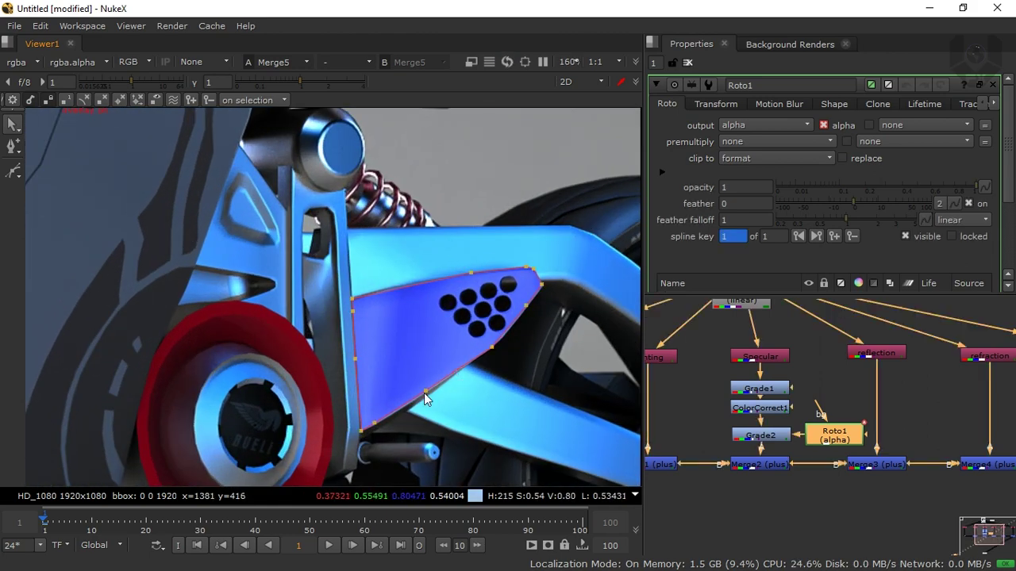
scroll(471, 276, "down", 8)
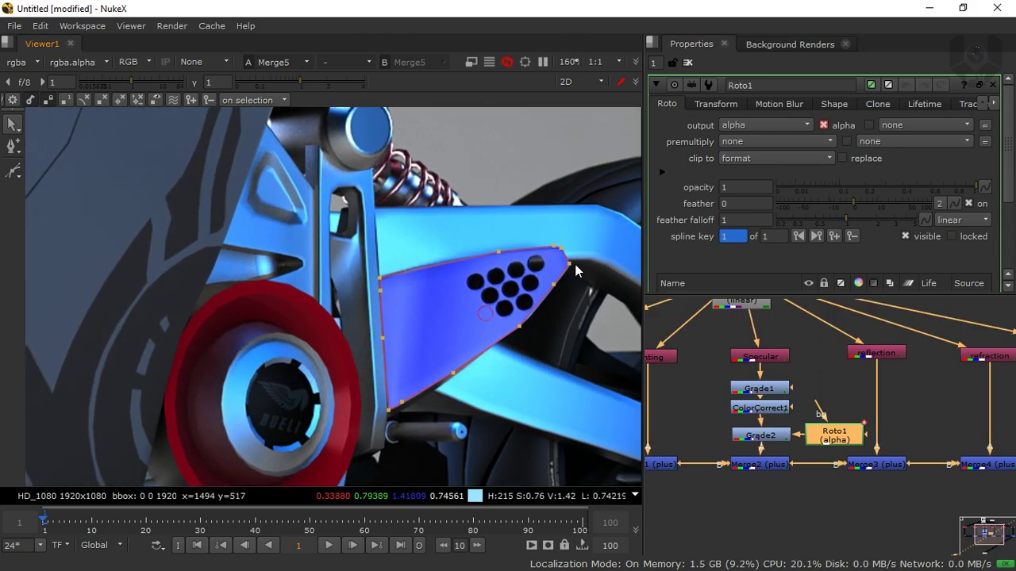
key("o")
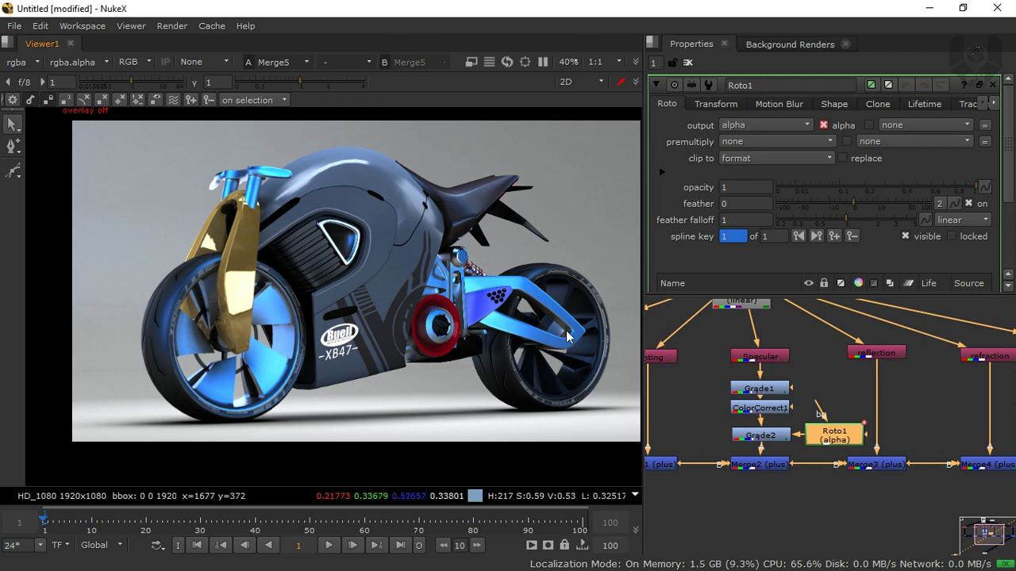
middle_click_drag(585, 335, 569, 325)
Move the Roto1 node to the opposite side of Grade2, clear of the reflection branch.
middle_click_drag(829, 413, 799, 400)
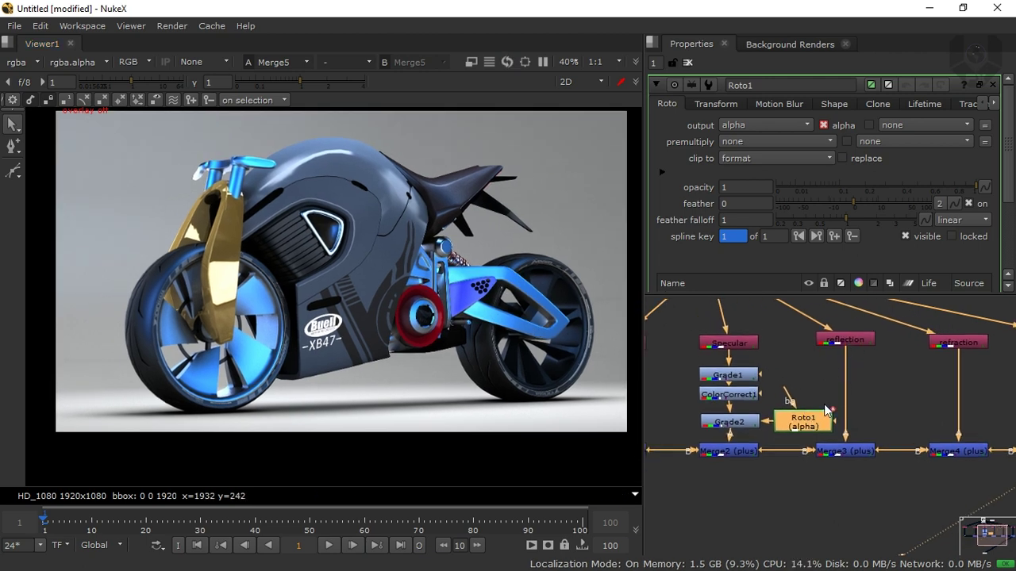
left_click_drag(802, 423, 672, 423)
middle_click_drag(720, 396, 808, 385)
middle_click_drag(766, 359, 661, 377)
View the reflection Shuffle's isolated pass and return the viewer to the Merge5 result.
left_click(811, 367)
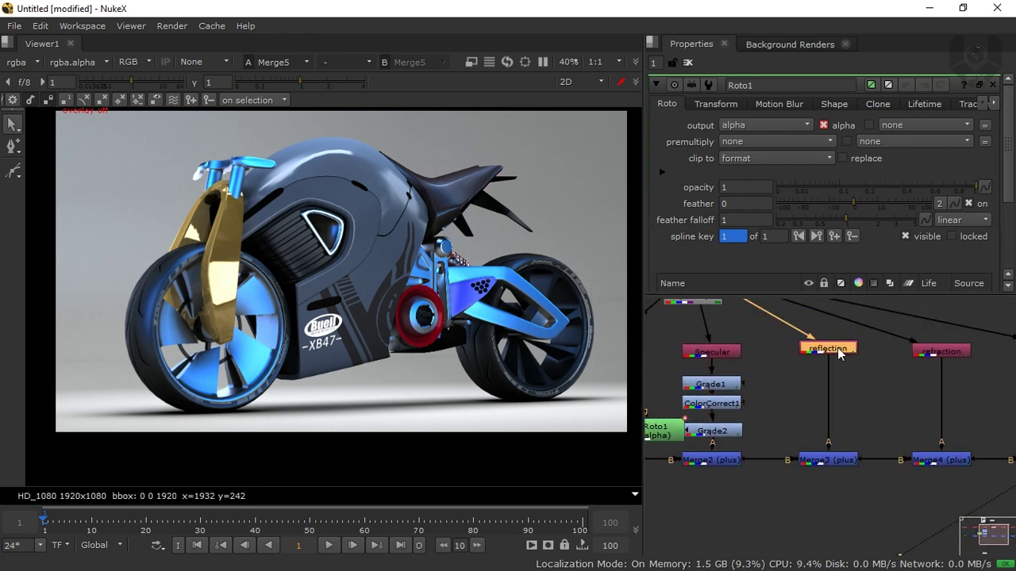
double_click(842, 353)
key("1")
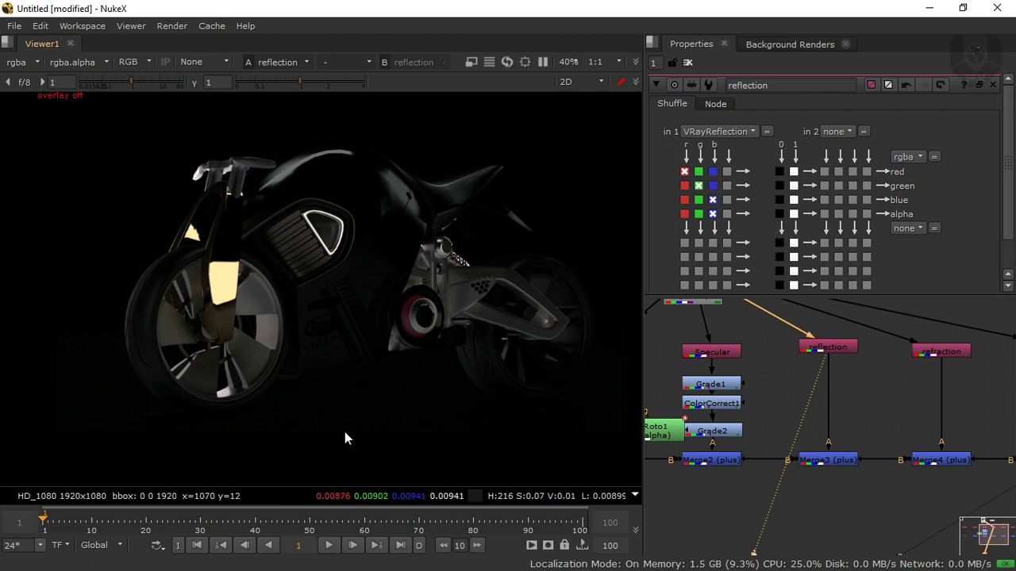
left_click(941, 449)
key("1")
Add a ColorCorrect node below the reflection Shuffle, feeding Merge3.
middle_click_drag(709, 370, 752, 389)
key("c")
left_click_drag(767, 386, 750, 403)
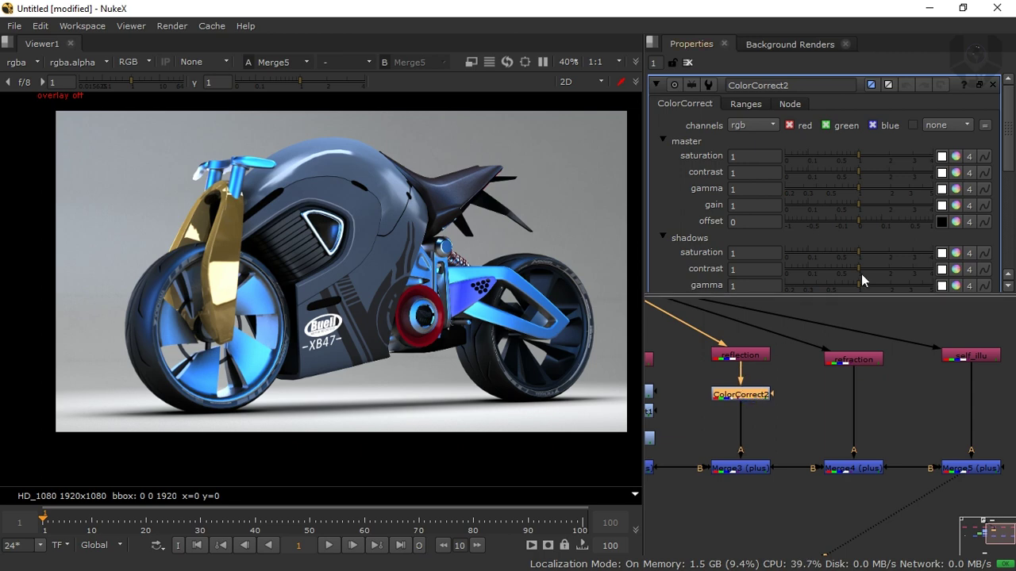
Try a red highlights gain of 1.85 on ColorCorrect2, inspect the side vent, and reset the gain to 1.
left_click_drag(1007, 166, 1005, 266)
middle_click_drag(267, 277, 300, 282)
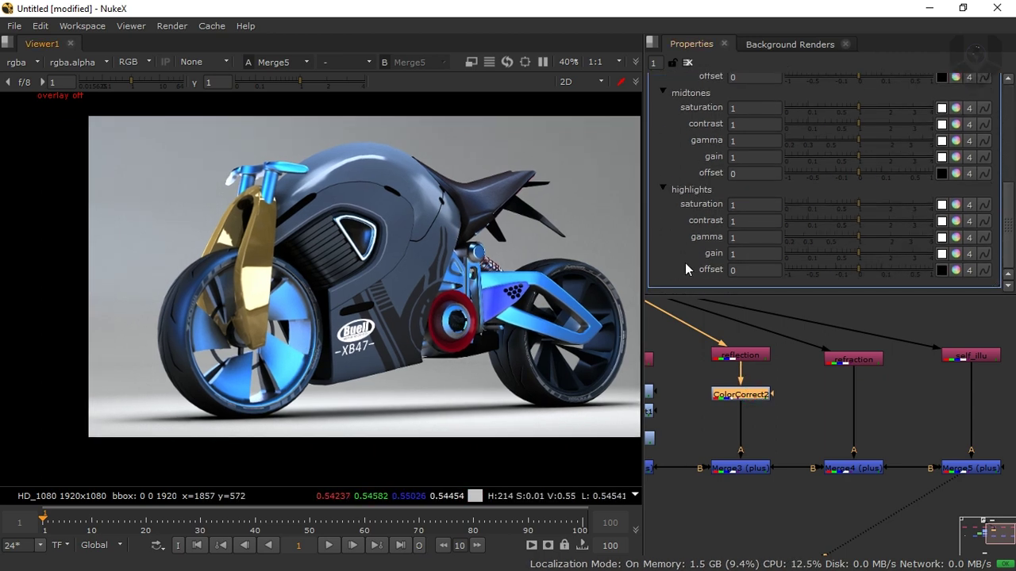
left_click(957, 254)
left_click_drag(860, 270, 885, 270)
scroll(363, 211, "up", 6)
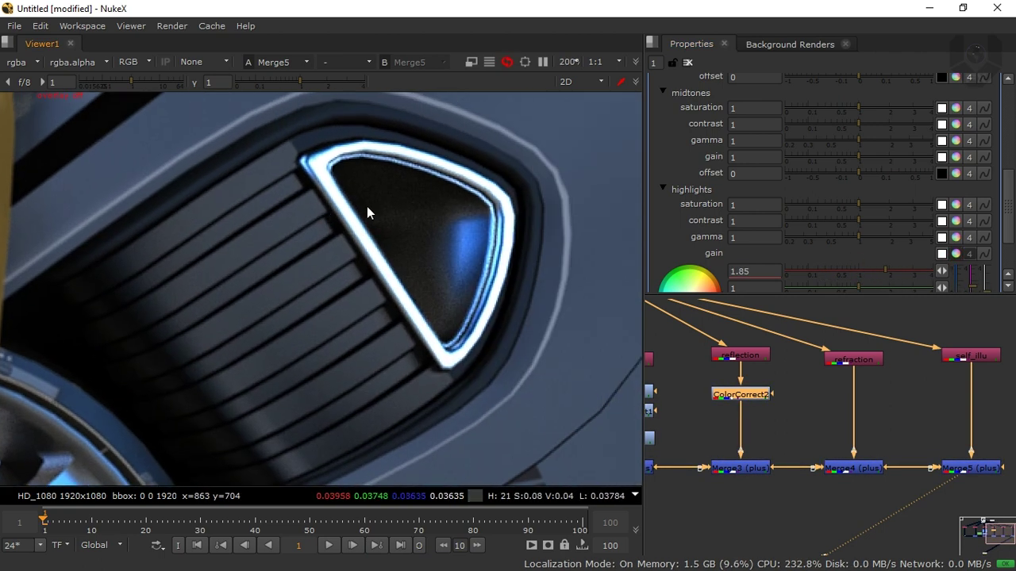
scroll(1011, 228, "down", 3)
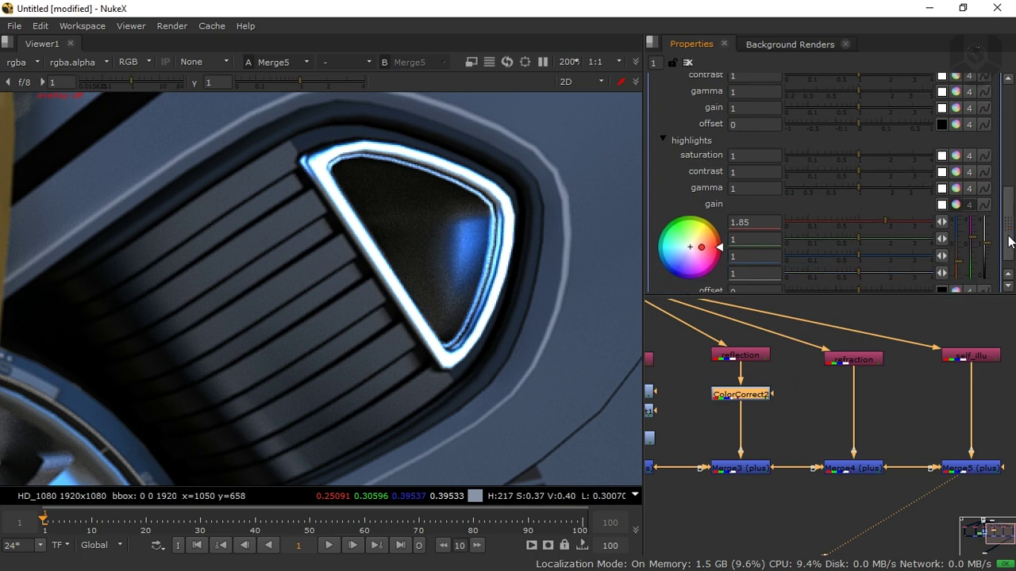
left_click_drag(883, 205, 859, 208)
left_click(957, 185)
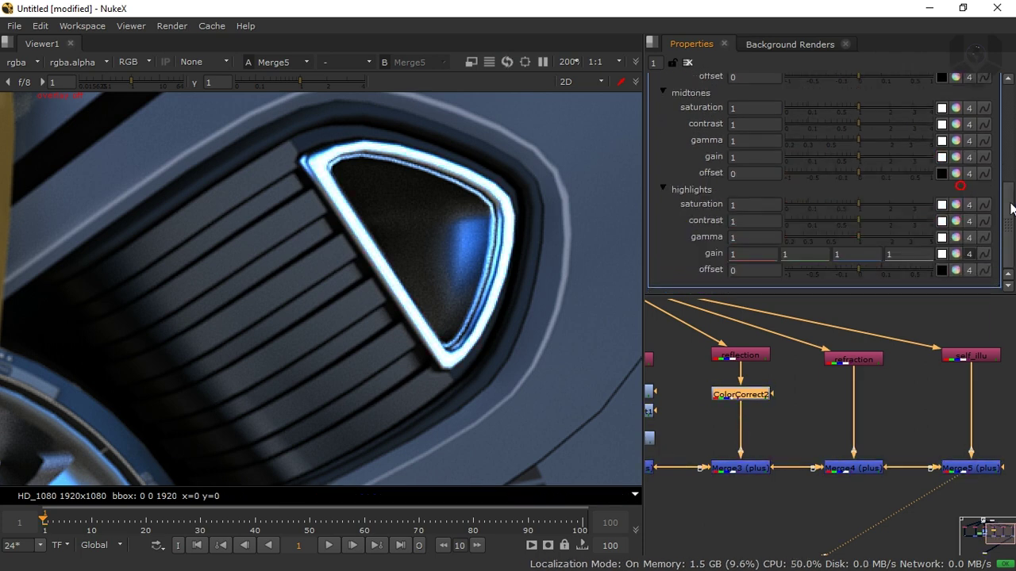
Set ColorCorrect2's master contrast to 0.82 and master offset to -0.055.
left_click_drag(1012, 208, 1011, 96)
left_click_drag(857, 169, 833, 170)
scroll(456, 278, "down", 5)
scroll(410, 346, "down", 2)
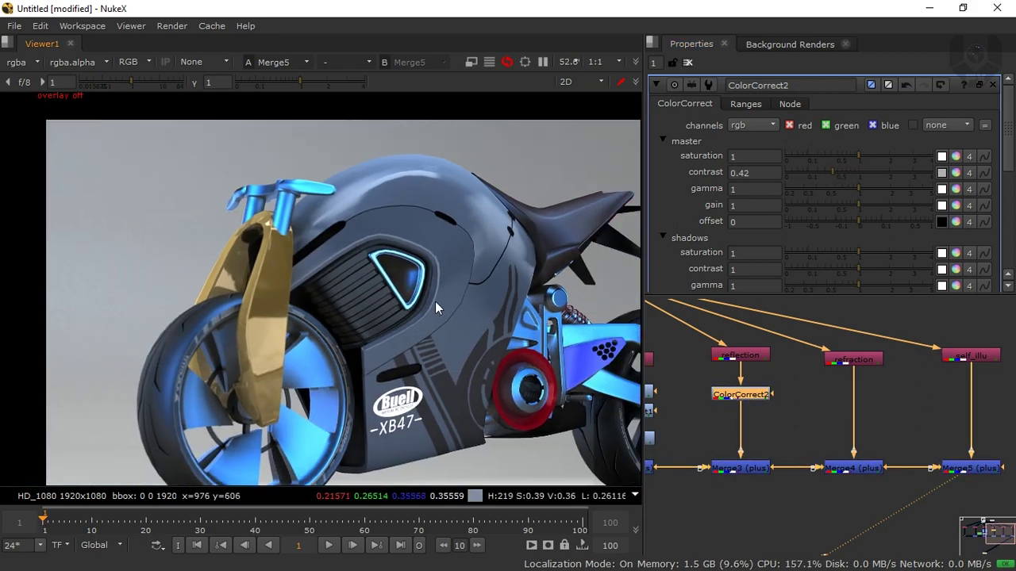
mouse_move(837, 168)
left_mouse_down()
mouse_move(881, 171)
mouse_move(851, 170)
left_mouse_up()
left_click_drag(861, 219, 843, 220)
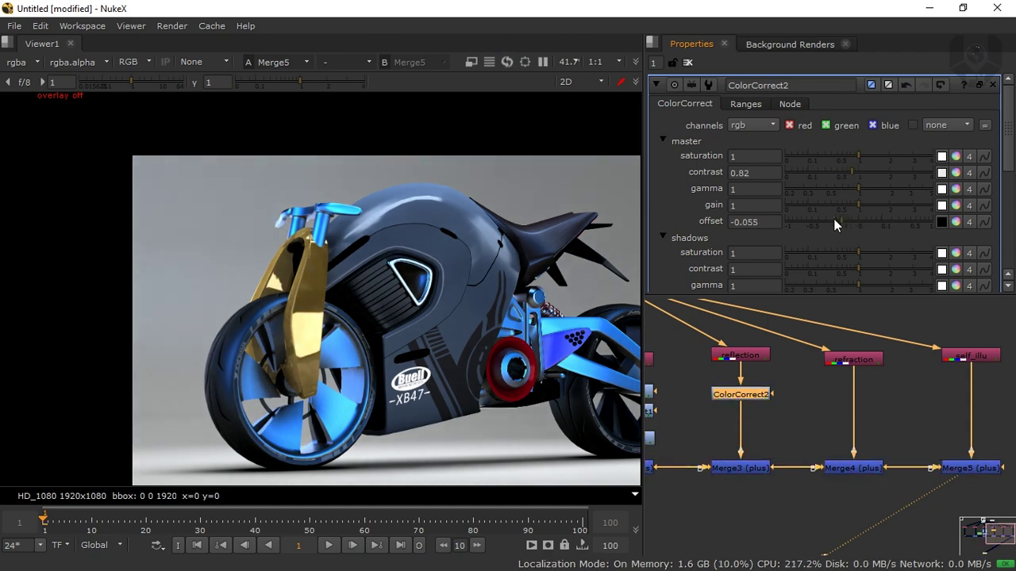
Set ColorCorrect2's master gain to 0.58 for red, 1.4 for green and 0.92 for blue.
left_click(955, 205)
left_click_drag(860, 239, 872, 237)
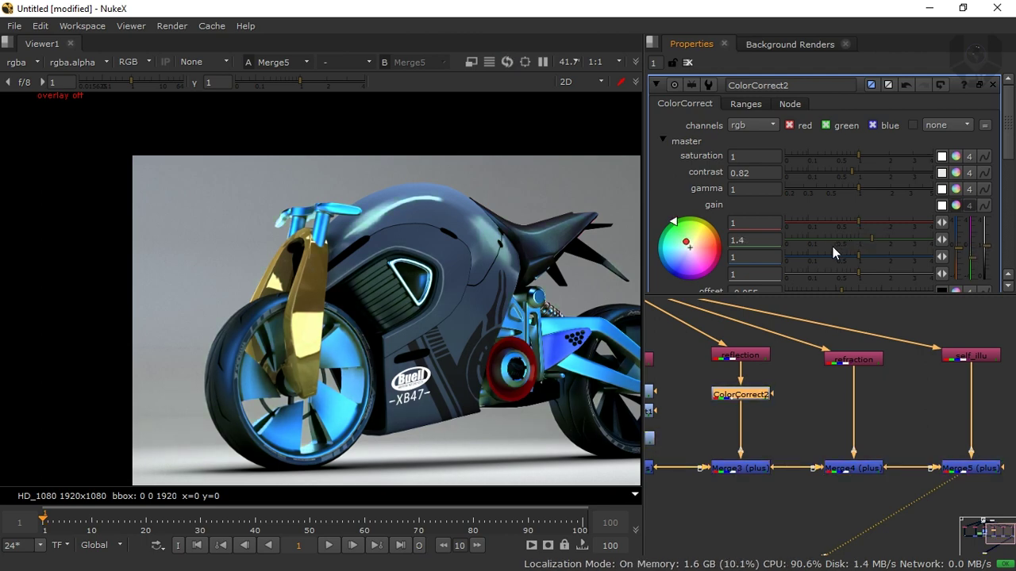
middle_click_drag(367, 385, 299, 389)
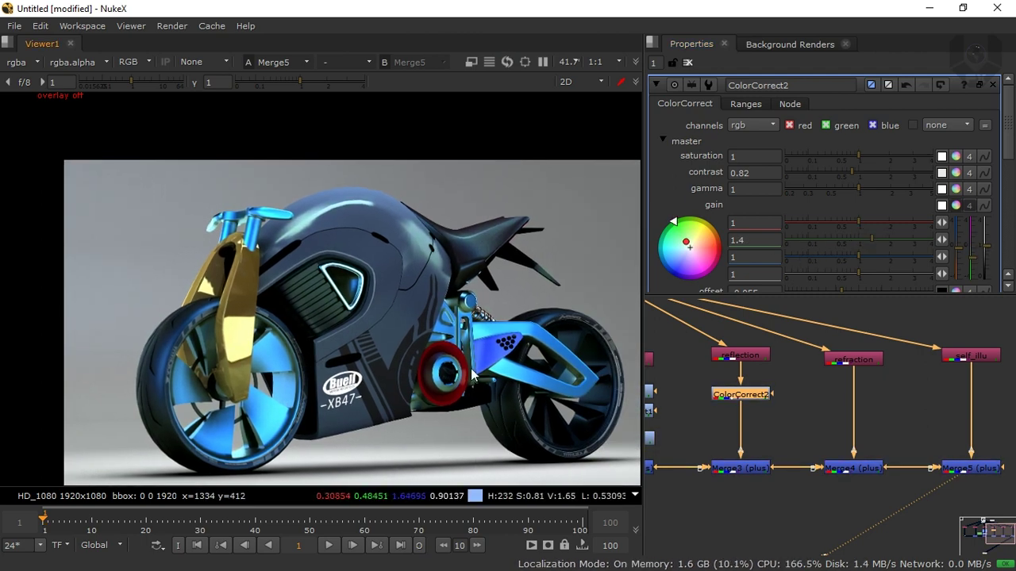
left_click_drag(858, 221, 855, 253)
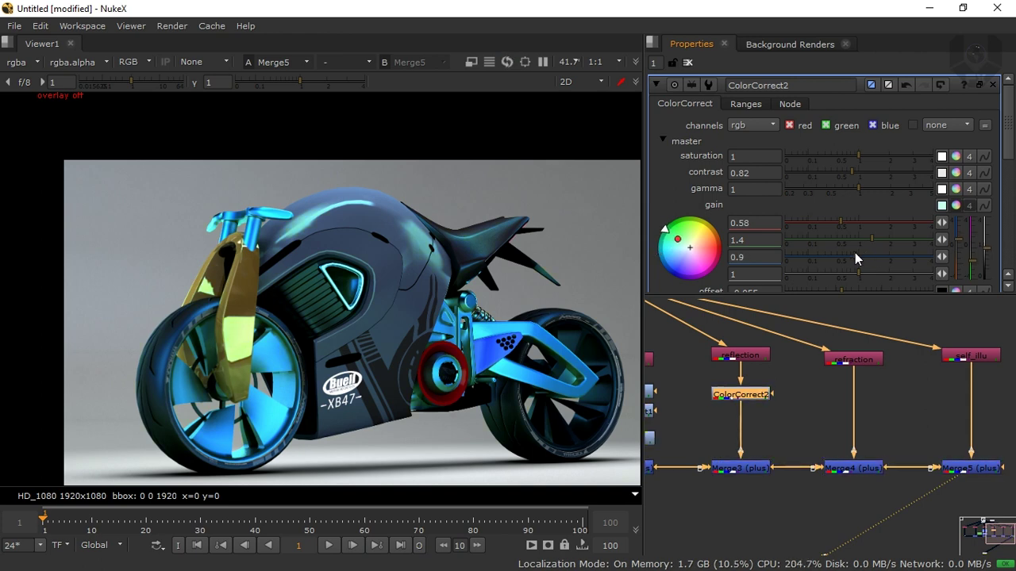
scroll(873, 367, "down", 2)
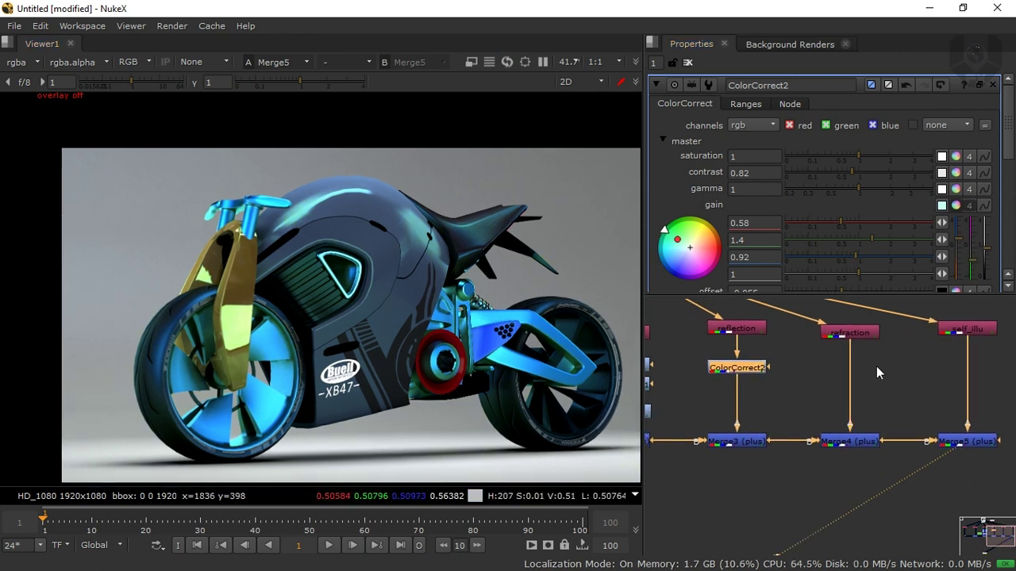
View the refraction pass and examine the other pass branches, then return the viewer to Merge5.
double_click(854, 339)
key("1")
middle_click_drag(327, 325, 416, 296)
middle_click_drag(744, 368, 897, 361)
middle_click_drag(768, 344, 633, 307)
left_click(782, 338)
key("1")
key("1")
middle_click_drag(753, 379, 961, 406)
left_click(1011, 388)
key("1")
Add a ColorCorrect node below the Lighting pass with master gamma 0.72 and gain 1.55.
left_click(796, 334)
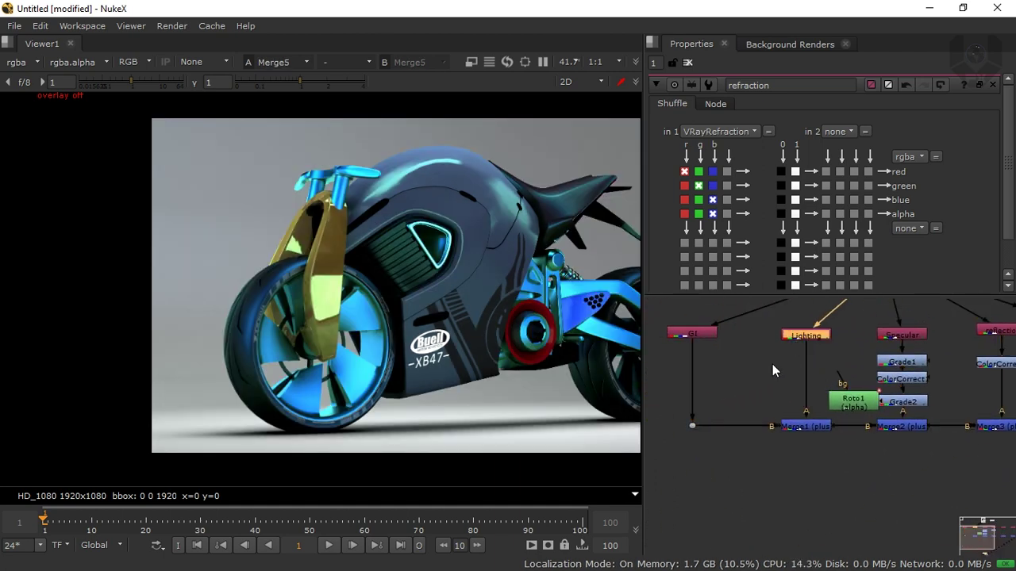
left_click(774, 367)
key("c")
left_click_drag(802, 372, 814, 373)
mouse_move(858, 187)
left_mouse_down()
mouse_move(900, 186)
mouse_move(814, 190)
mouse_move(897, 189)
mouse_move(844, 191)
left_mouse_up()
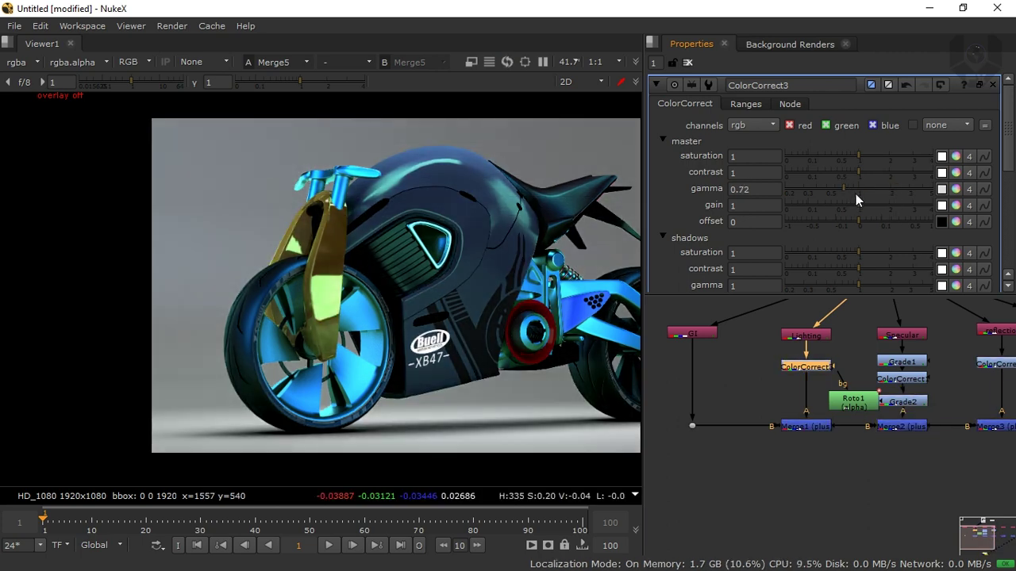
mouse_move(858, 201)
left_mouse_down()
mouse_move(889, 202)
mouse_move(876, 203)
left_mouse_up()
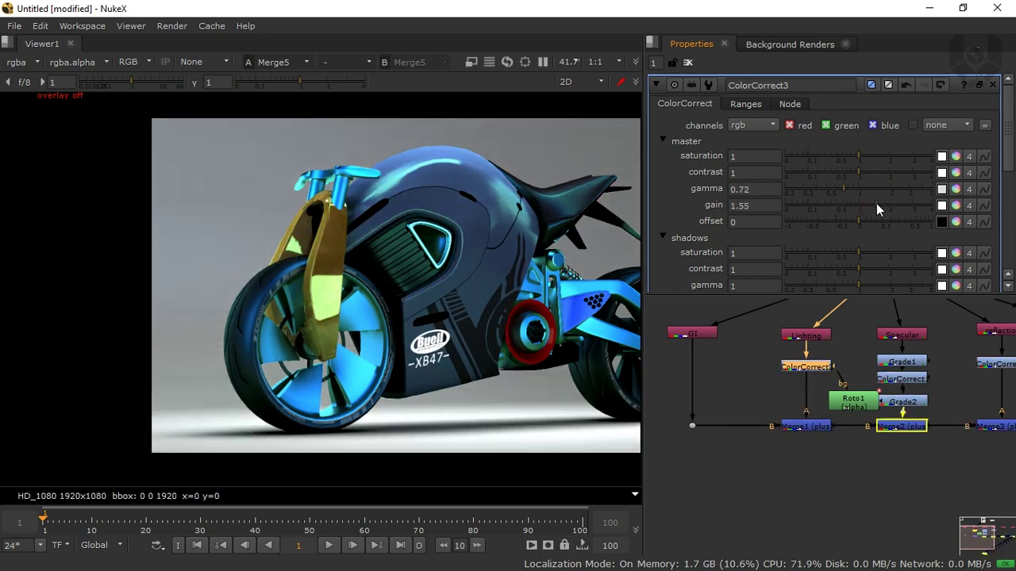
Split ColorCorrect3's master gain by channel, setting red to 2.25, green to 1.5 and alpha to 1.6.
left_click(956, 206)
left_click_drag(875, 241, 896, 219)
mouse_move(877, 271)
left_mouse_down()
mouse_move(868, 272)
mouse_move(878, 272)
left_mouse_up()
left_click(957, 206)
left_click(956, 206)
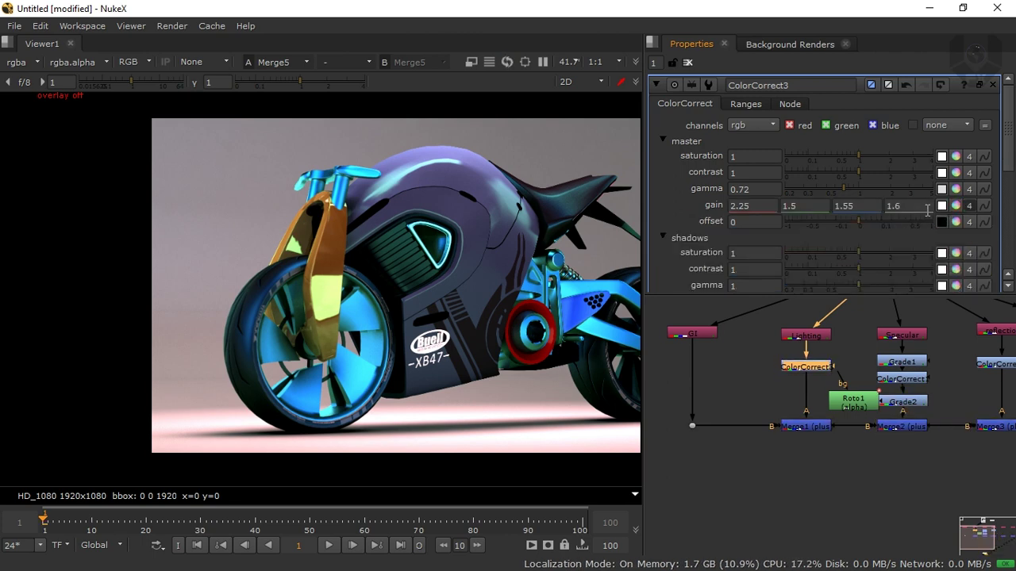
Set ColorCorrect3's master gain to 1.5 for red, 1.35 for blue and 1.2 for alpha, checking the whole motorcycle.
left_click(956, 205)
left_click_drag(898, 223, 875, 223)
mouse_move(876, 273)
left_mouse_down()
mouse_move(860, 273)
mouse_move(860, 254)
mouse_move(871, 254)
left_mouse_up()
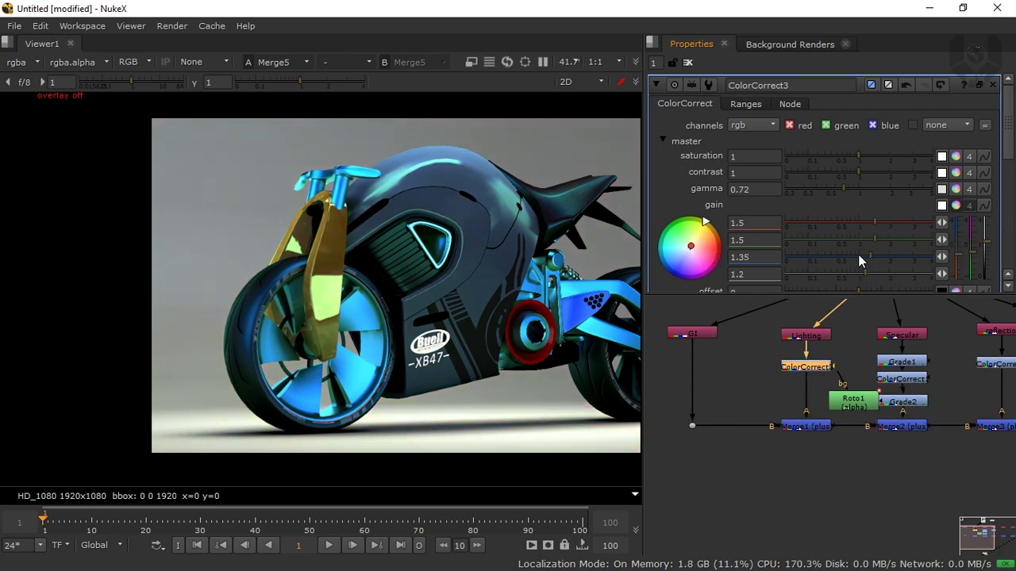
scroll(413, 302, "down", 3)
middle_click_drag(547, 273, 428, 268)
scroll(433, 260, "up", 2)
scroll(455, 252, "up", 1)
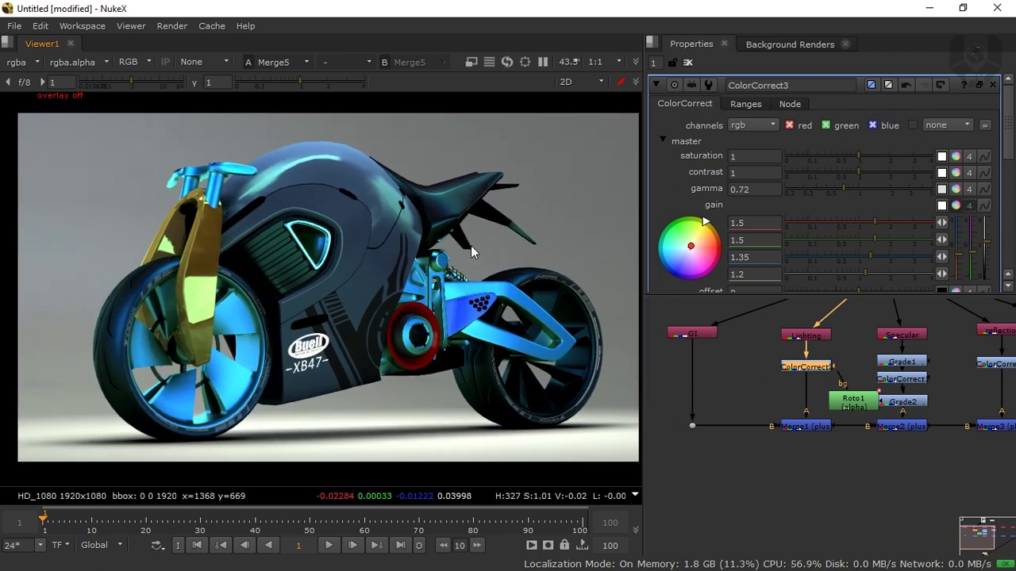
left_click(955, 206)
Add a Grade node after ColorCorrect3 in the Lighting branch and set its multiply to 1.3.
mouse_move(803, 371)
left_mouse_down()
mouse_move(824, 378)
mouse_move(813, 384)
left_mouse_up()
left_click(842, 356)
key("g")
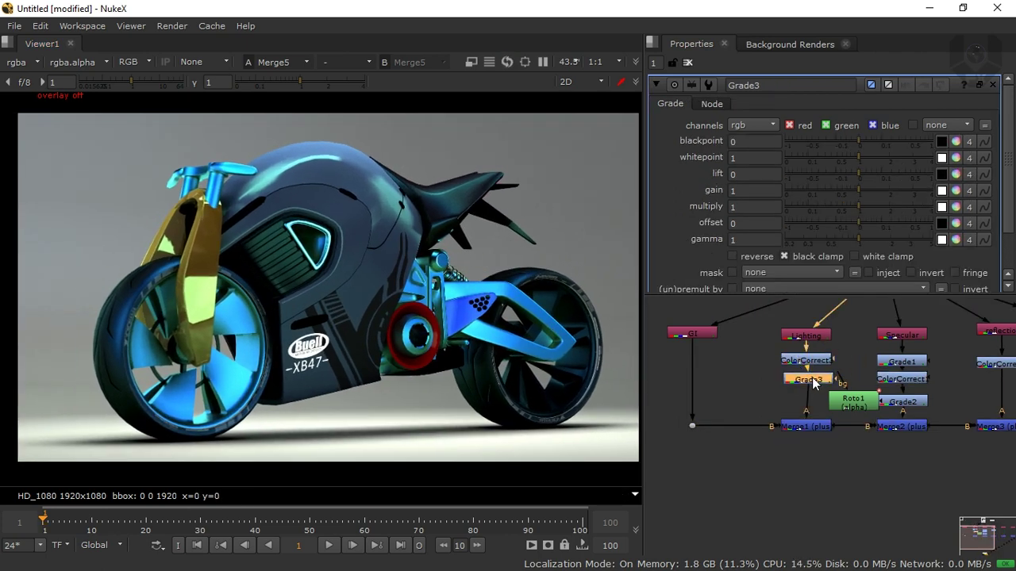
left_click_drag(864, 203, 869, 204)
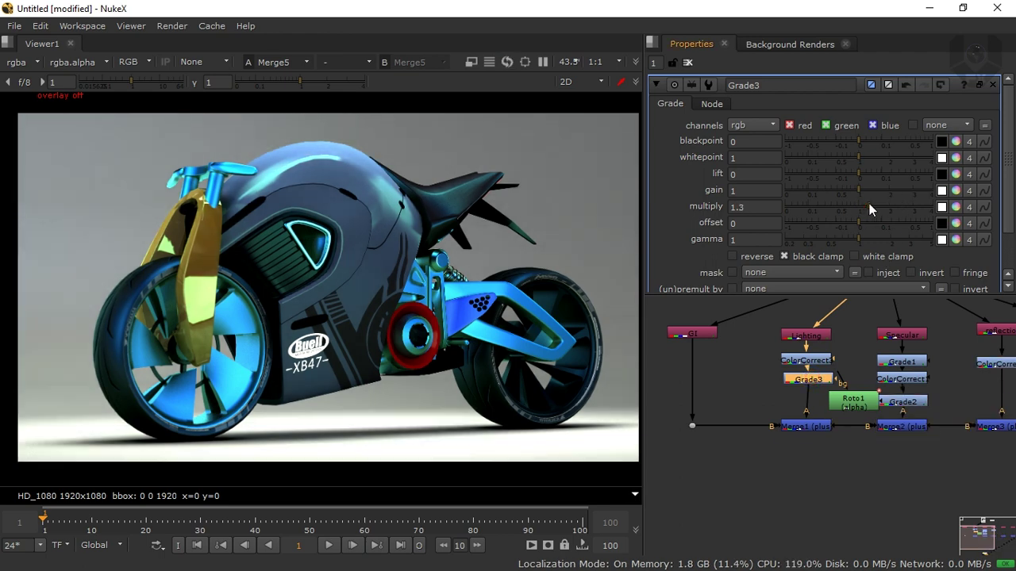
Split Grade3's gain by channel, setting blue to 1.35 and red to 0.94.
left_click(948, 192)
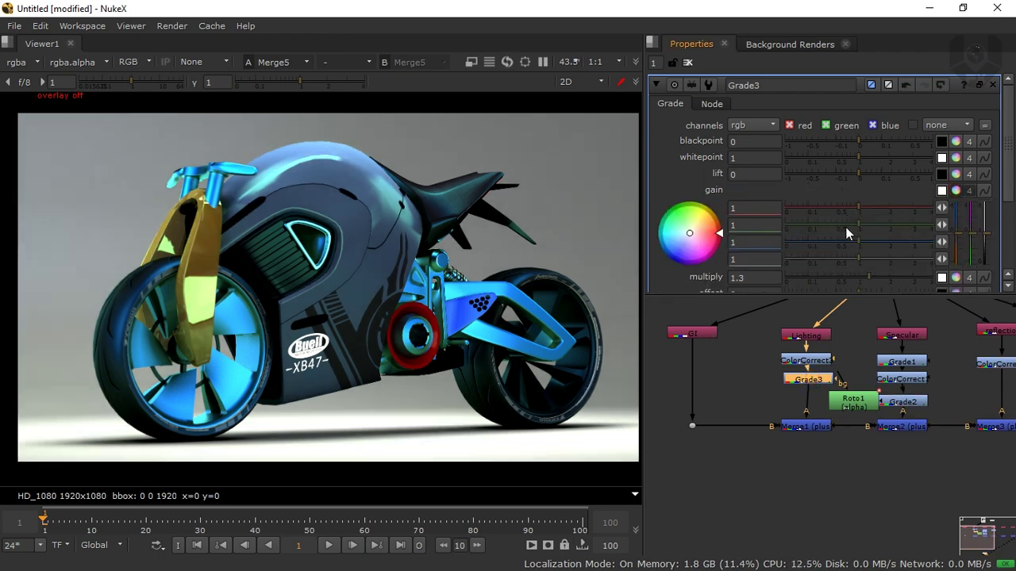
mouse_move(870, 240)
left_mouse_down()
mouse_move(839, 241)
mouse_move(871, 242)
left_mouse_up()
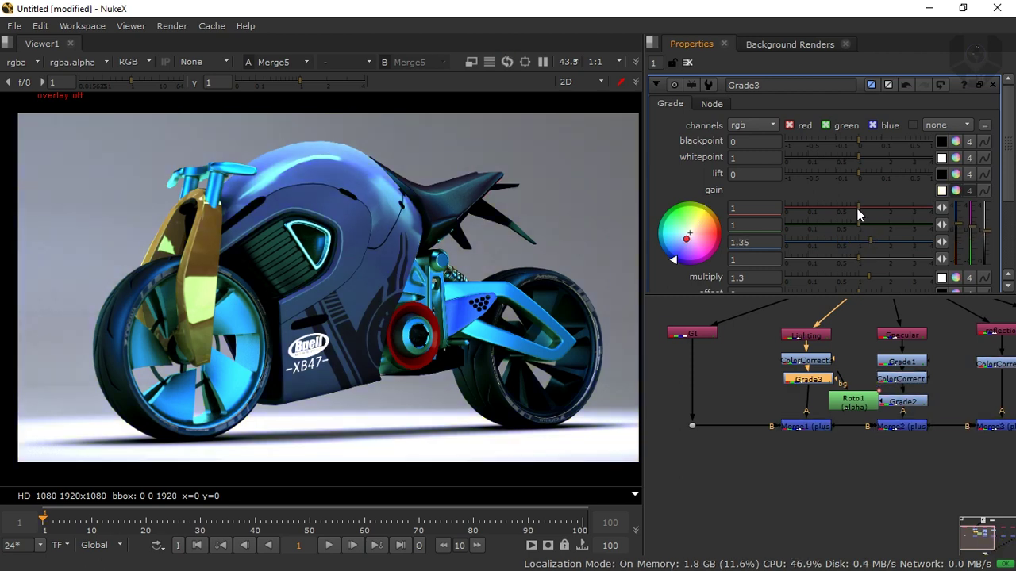
mouse_move(859, 205)
left_mouse_down()
mouse_move(847, 206)
mouse_move(866, 210)
mouse_move(856, 210)
left_mouse_up()
Collapse Grade3's gain to a single value of 0.94 and set its whitepoint to 1.05.
left_click(940, 210)
left_click(968, 191)
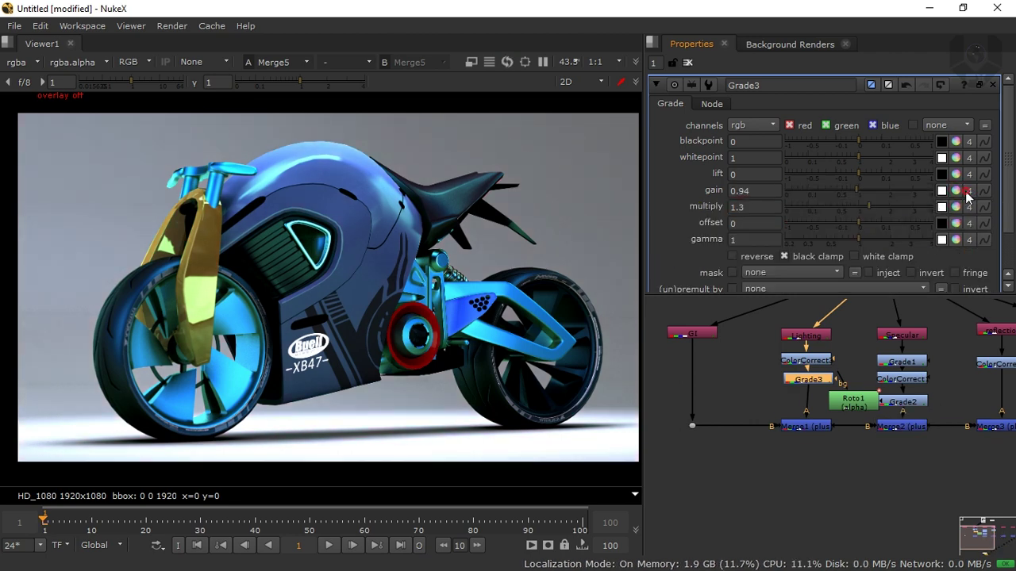
mouse_move(858, 157)
left_mouse_down()
mouse_move(843, 154)
mouse_move(864, 156)
left_mouse_up()
left_click(864, 156)
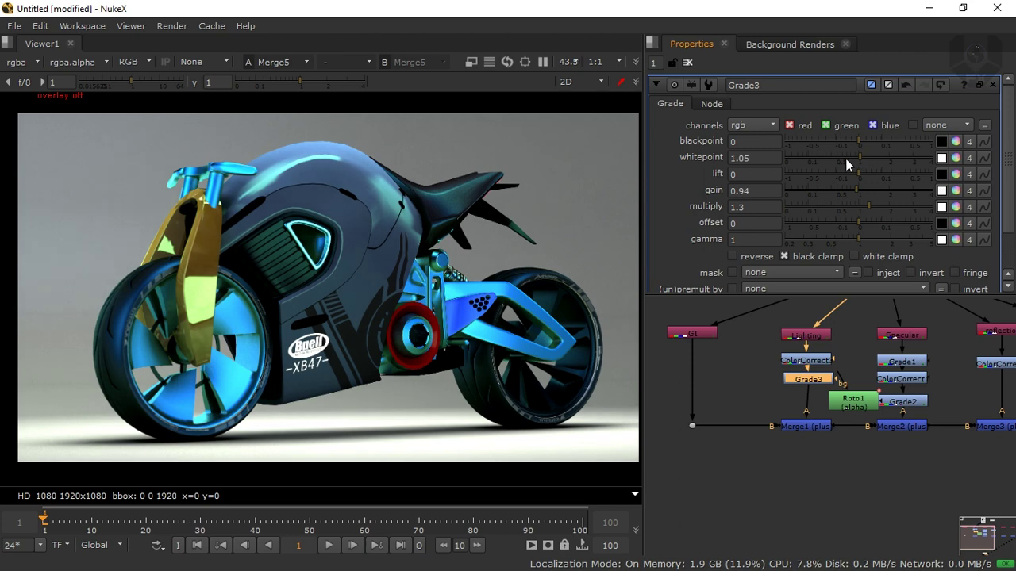
View the reflection, refraction and self_illu passes in turn and examine the self-illumination details up close.
middle_click_drag(845, 361, 822, 352)
middle_click_drag(885, 356, 823, 367)
middle_click_drag(915, 362, 871, 365)
scroll(892, 357, "up", 1)
left_click(874, 370)
left_click(879, 337)
key("1")
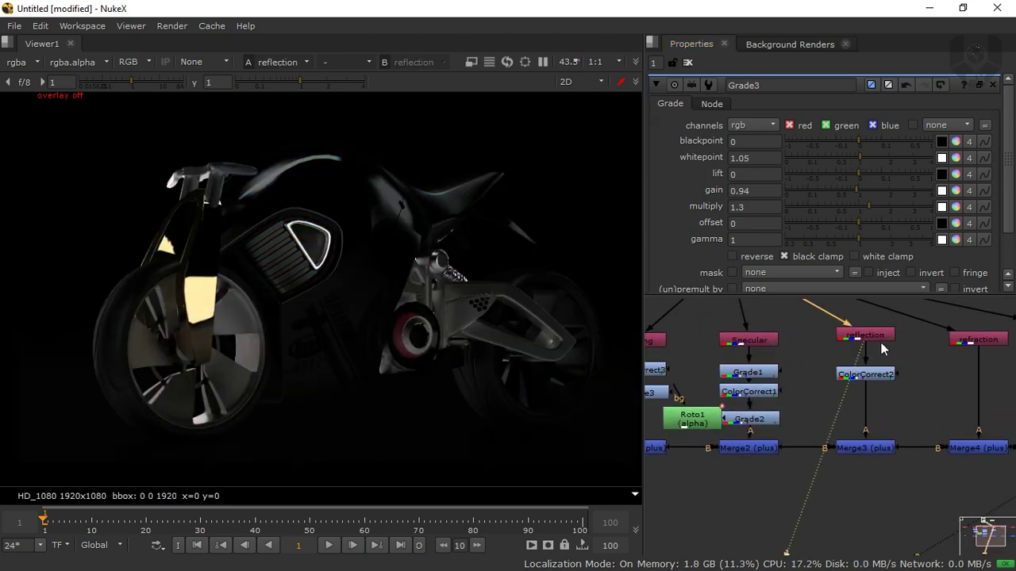
middle_click_drag(985, 346, 837, 379)
left_click(984, 340)
key("1")
left_click(912, 324)
key("1")
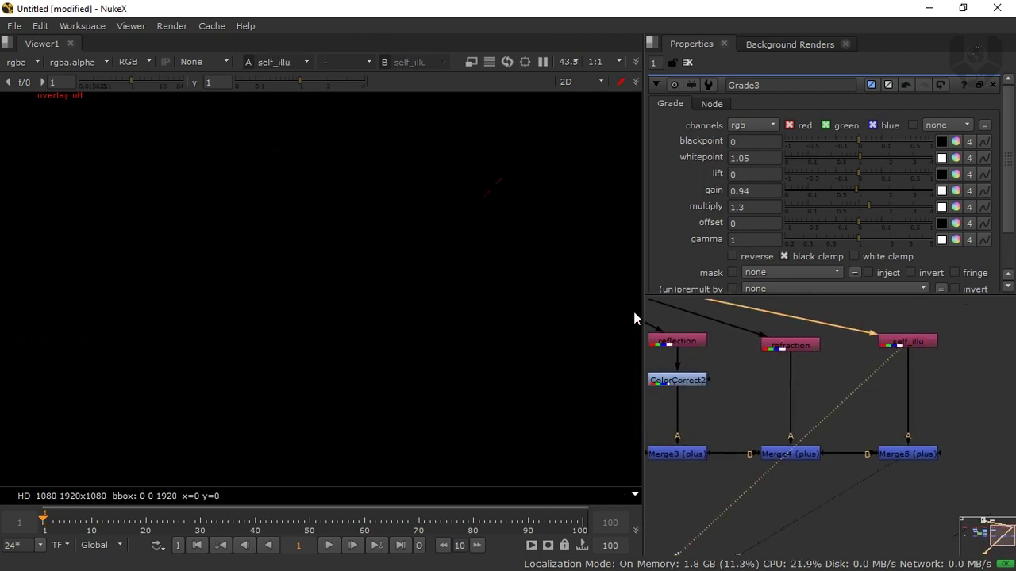
scroll(542, 136, "up", 5)
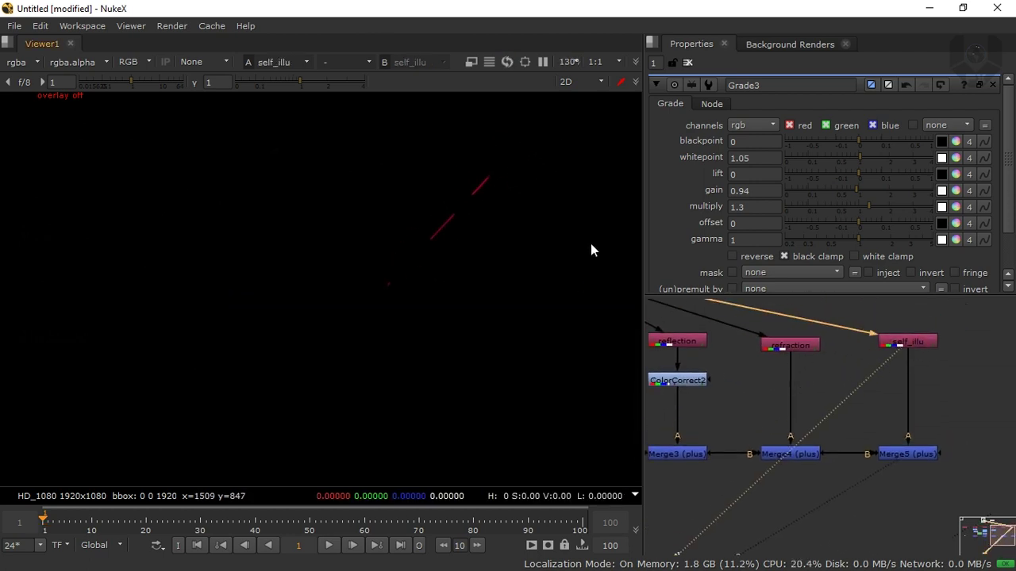
Add a Glow node between self_illu and Merge5 and view its output up close.
left_click(881, 386)
key("Tab")
type("glow")
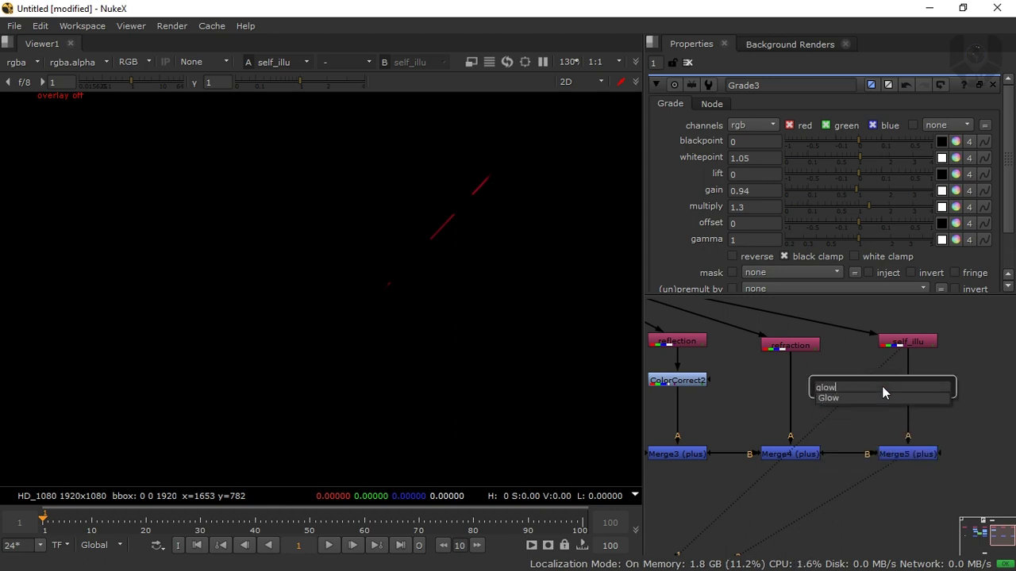
key("Return")
left_click_drag(885, 393, 912, 369)
middle_click_drag(493, 216, 469, 244)
middle_click_drag(468, 245, 528, 232, "alt")
left_click_drag(918, 380, 912, 378)
key("1")
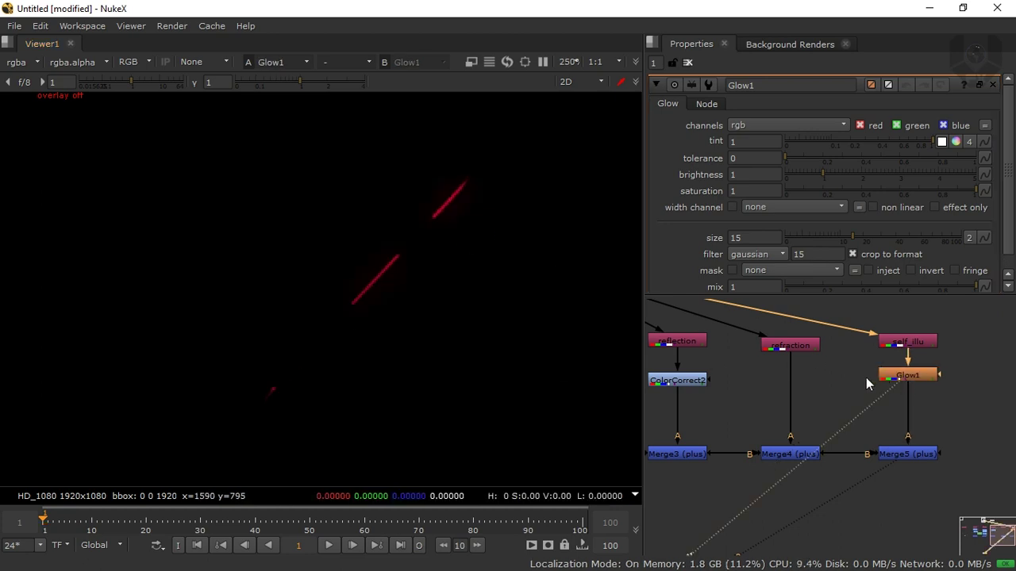
View the Merge5 composite and set Glow1's brightness to 4, checking the glow up close and on the whole bike.
left_click(930, 456, "ctrl+shift")
left_click(907, 386)
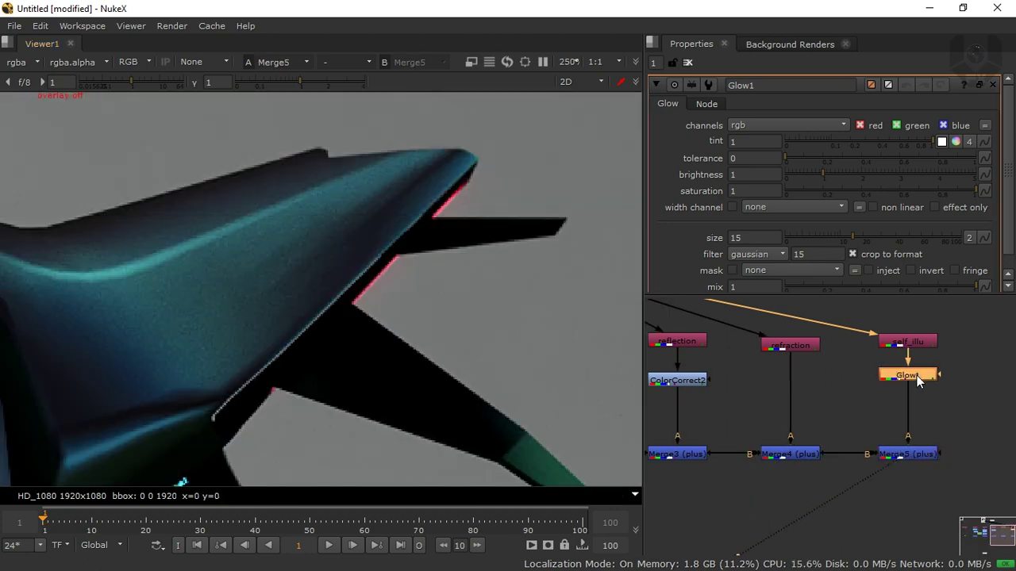
left_click_drag(838, 177, 940, 160)
scroll(464, 172, "up", 5)
scroll(508, 247, "down", 5)
mouse_move(799, 156)
left_mouse_down()
mouse_move(812, 158)
mouse_move(784, 159)
left_mouse_up()
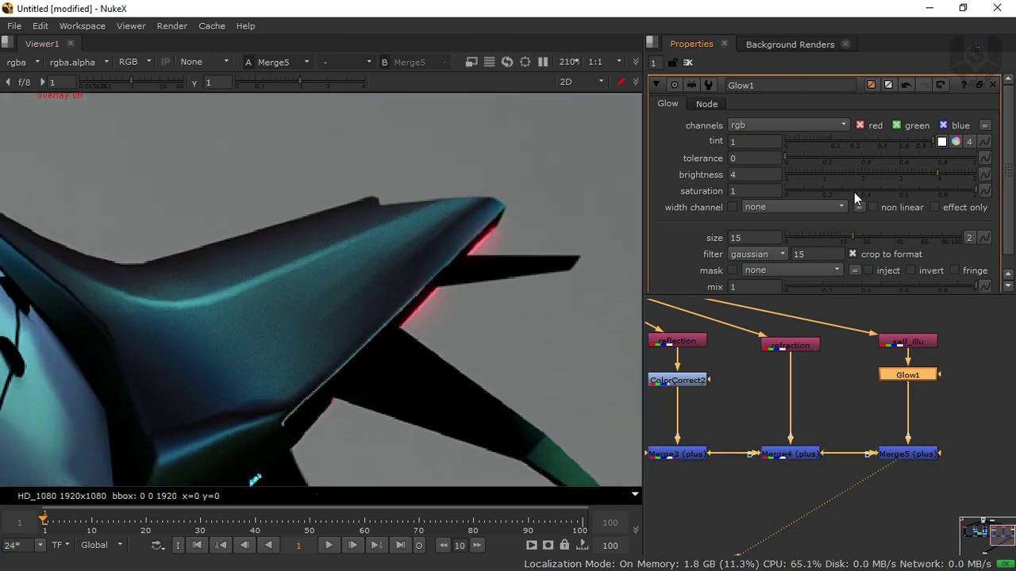
left_click_drag(854, 193, 978, 174)
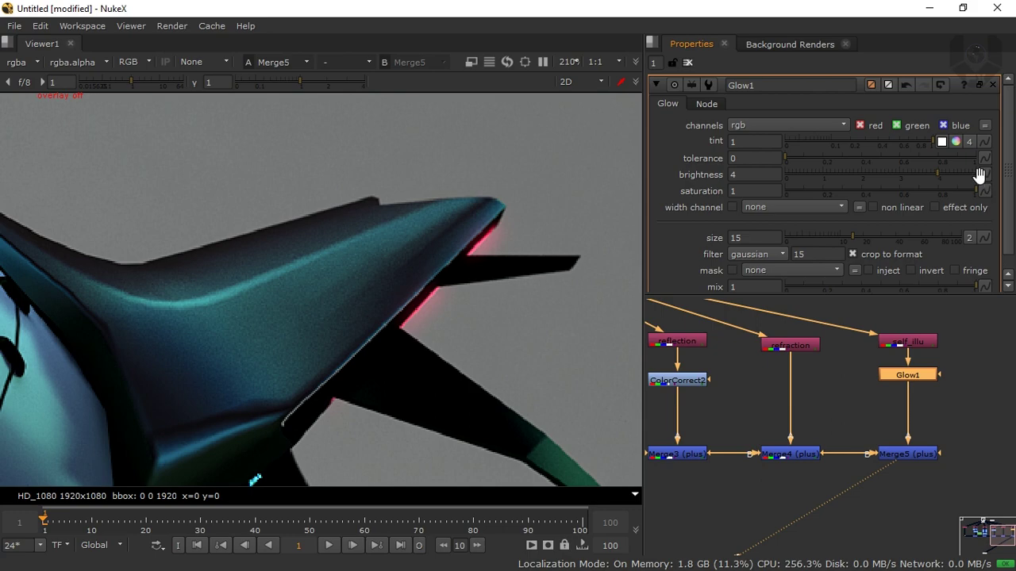
scroll(426, 318, "down", 6)
middle_click_drag(425, 318, 395, 248)
scroll(395, 245, "down", 2)
scroll(424, 299, "up", 2)
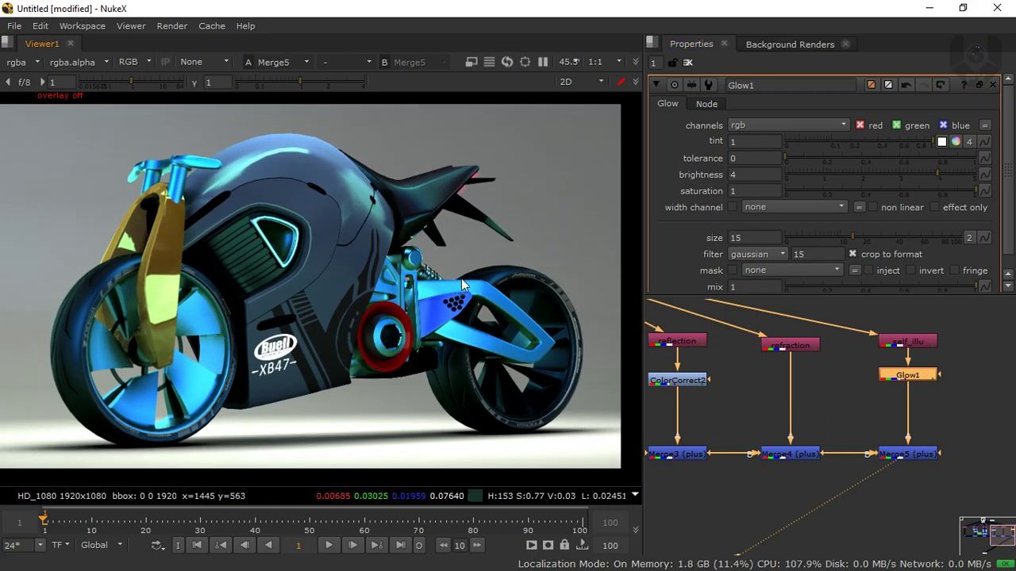
key("f")
Add a Glow node after ColorCorrect2 in the reflection branch, moving Roto1 and ColorCorrect2 to make room.
middle_click_drag(689, 379, 835, 376)
scroll(835, 375, "down", 2)
middle_click_drag(773, 365, 813, 333)
scroll(856, 337, "up", 3)
left_click_drag(729, 416, 709, 416)
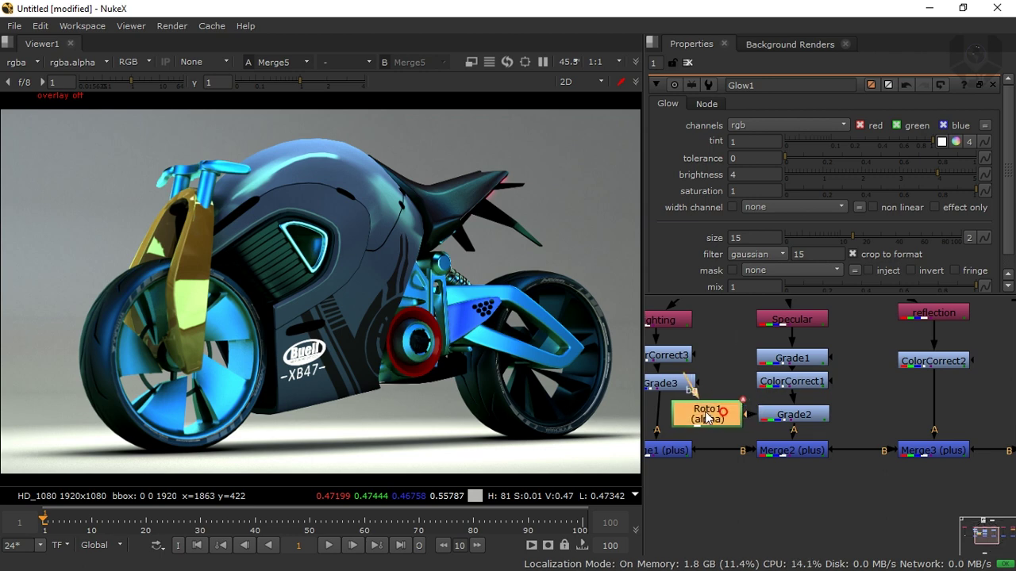
left_click_drag(934, 361, 934, 349)
left_click(898, 370)
key("Tab")
type("glow")
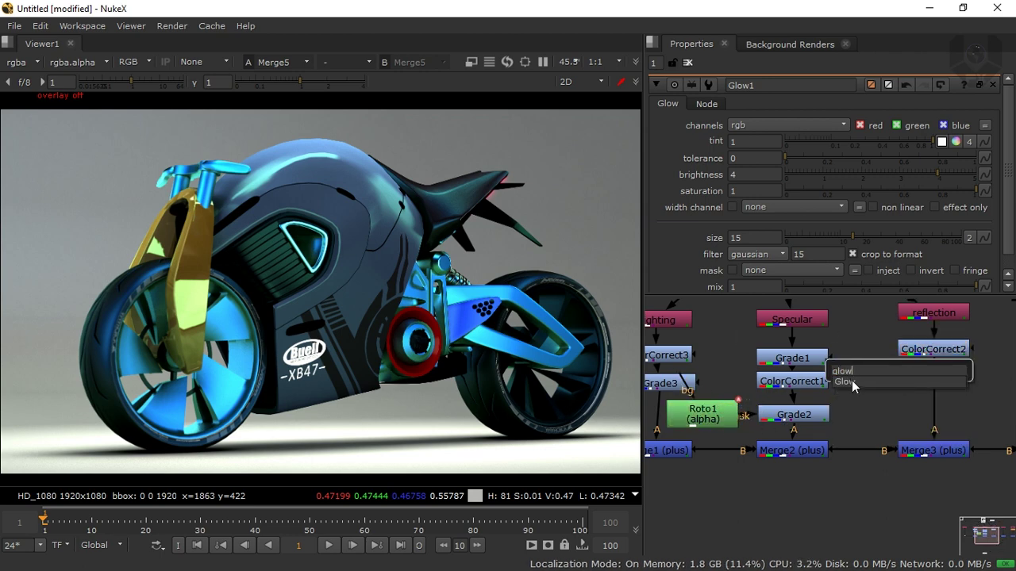
key("Return")
left_click_drag(902, 386, 932, 391)
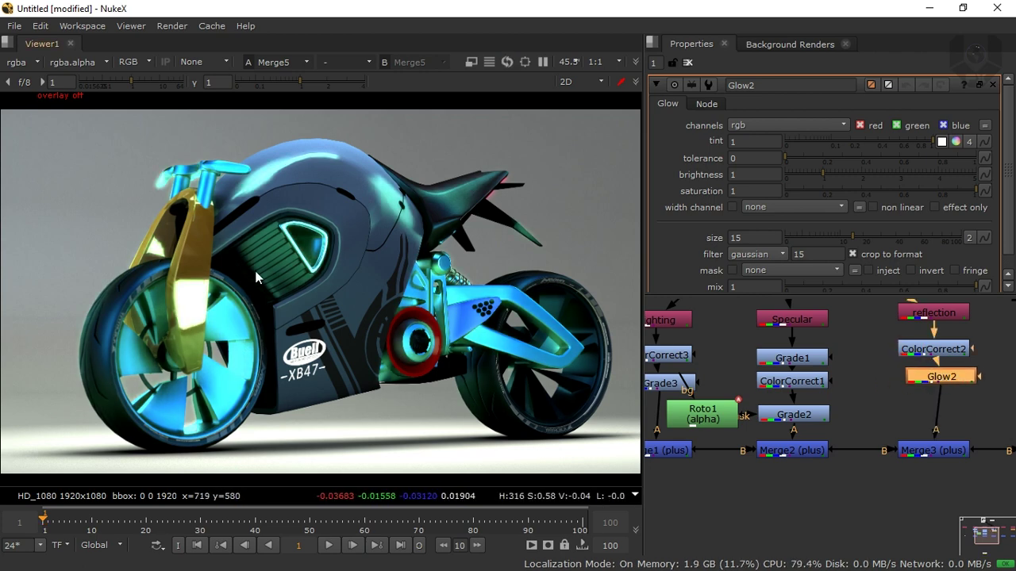
Align Glow2 beneath ColorCorrect2 and set its tint to 0.26 and brightness to 0.36.
left_click_drag(941, 377, 933, 380)
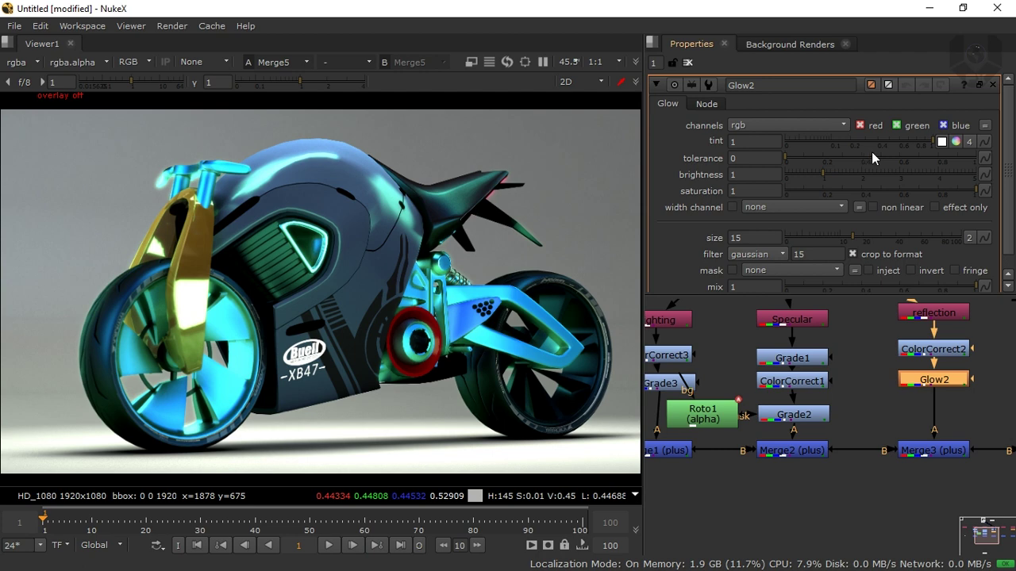
left_click_drag(823, 171, 858, 133)
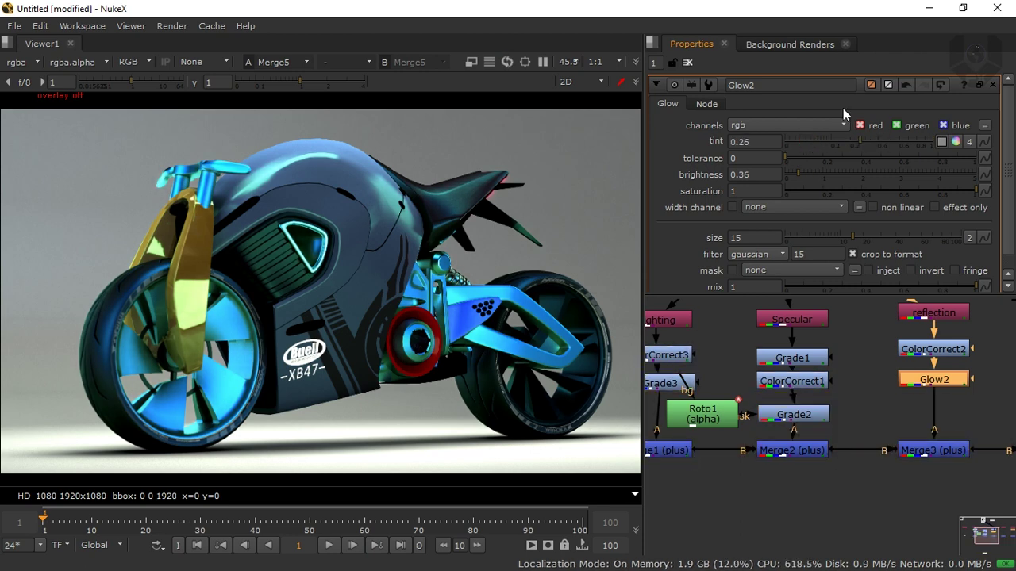
scroll(438, 334, "down", 2)
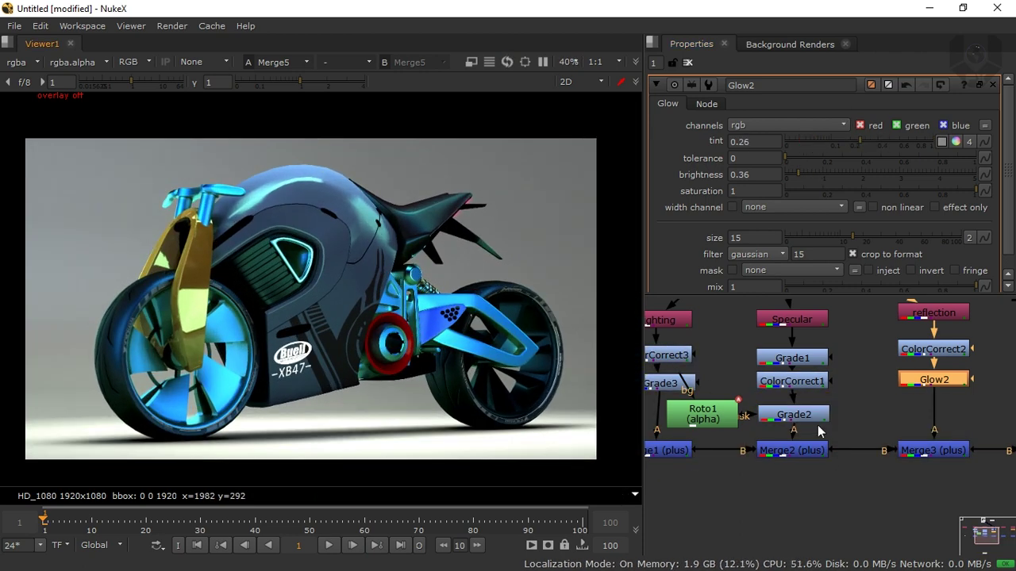
Add a ColorCorrect node below Merge5, taking the merged result as its input.
scroll(820, 425, "down", 8)
middle_click_drag(866, 414, 881, 379)
scroll(859, 402, "up", 3)
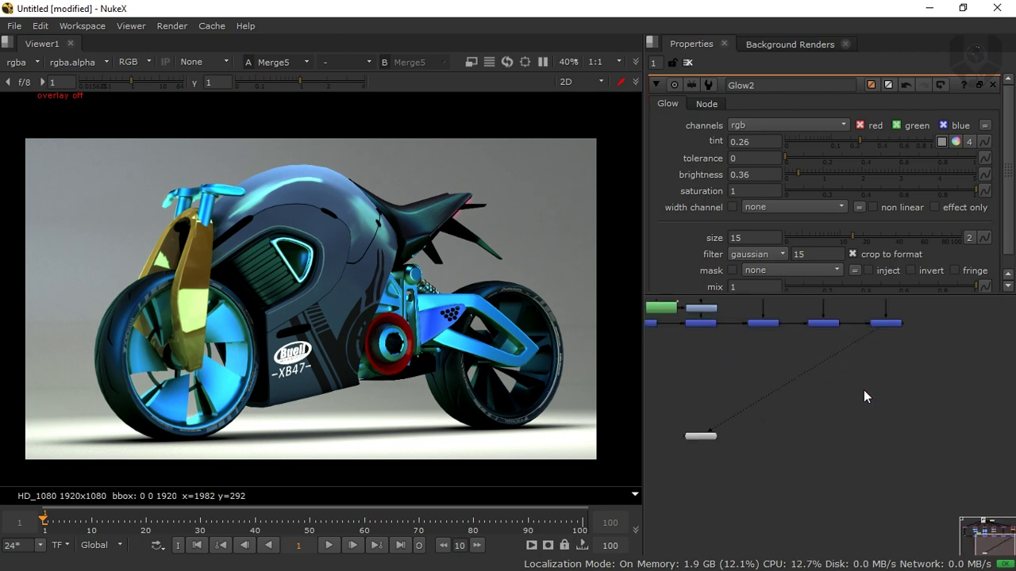
key("c")
left_click_drag(817, 364, 844, 367)
View ColorCorrect4 and set its master saturation to 0.84, gamma 0.92, gain 0.98 and offset 0.02, and its shadows saturation to 2.35.
left_click_drag(858, 157, 835, 152)
left_click(843, 367)
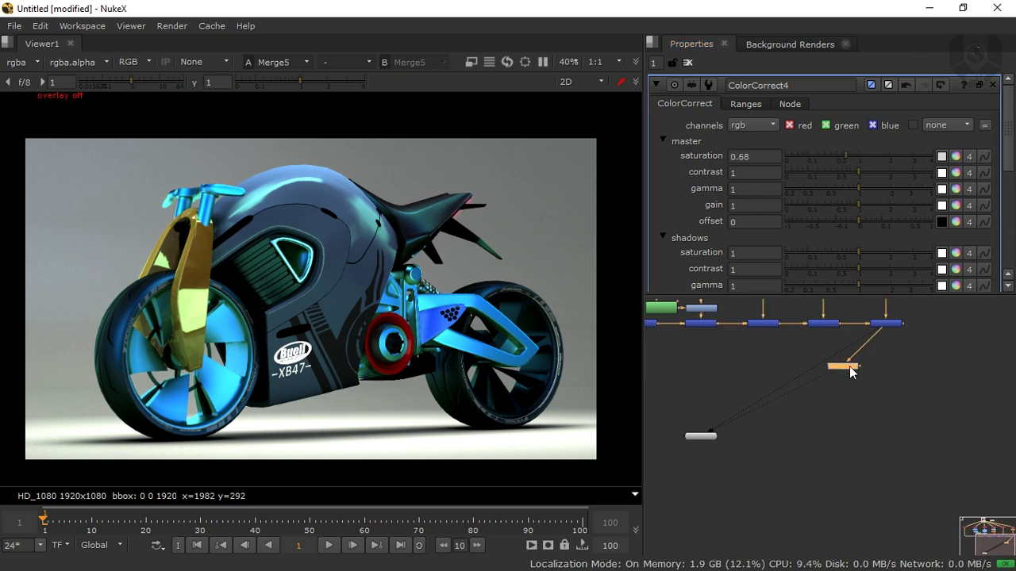
key("1")
left_click_drag(839, 154, 857, 204)
left_click_drag(859, 255, 898, 252)
Set ColorCorrect4's highlights saturation to 0.94, gamma to 1.45 and gain to 1.05.
scroll(990, 210, "down", 5)
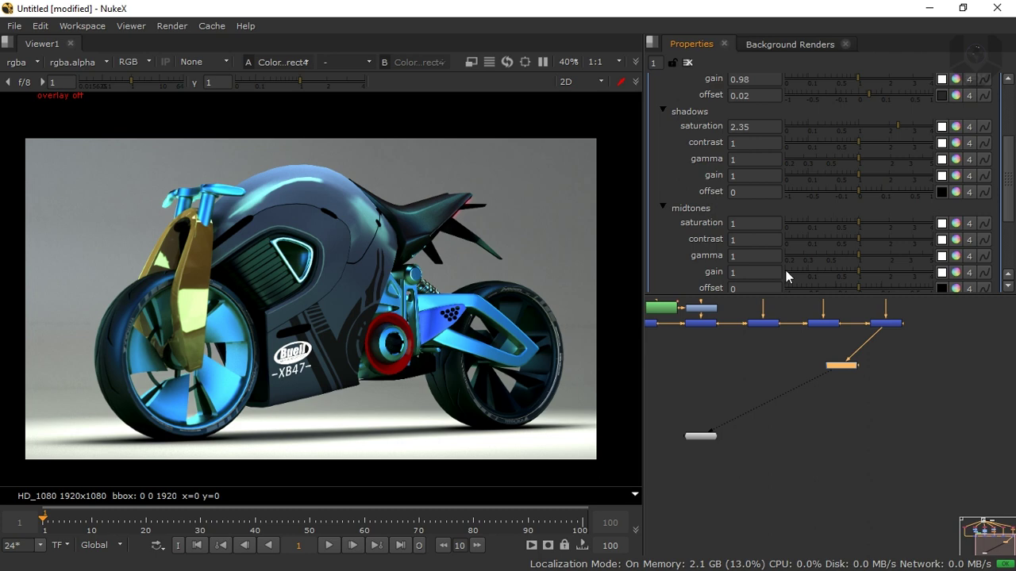
left_click_drag(1008, 208, 998, 270)
left_click_drag(864, 205, 861, 252)
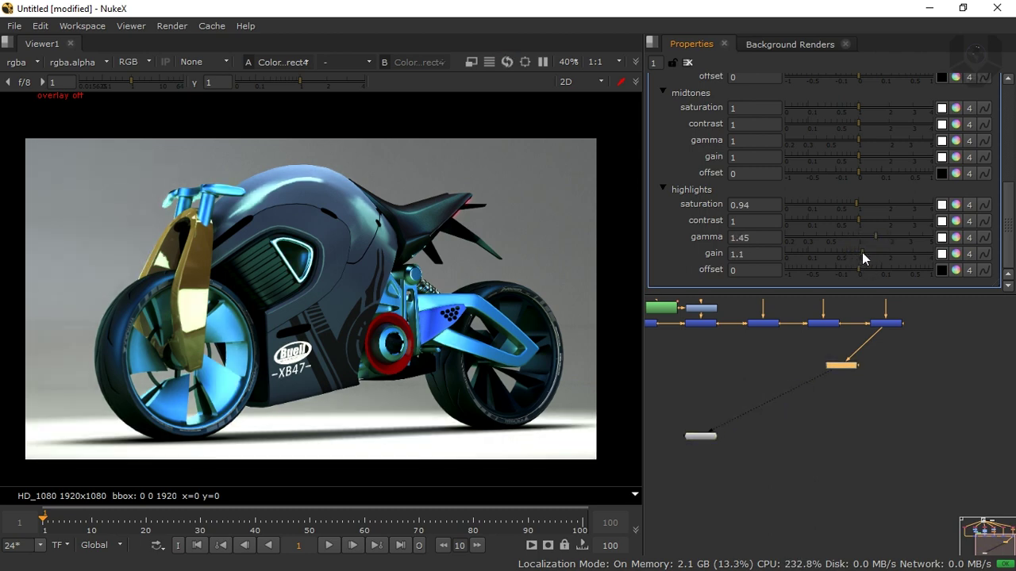
left_click(859, 252)
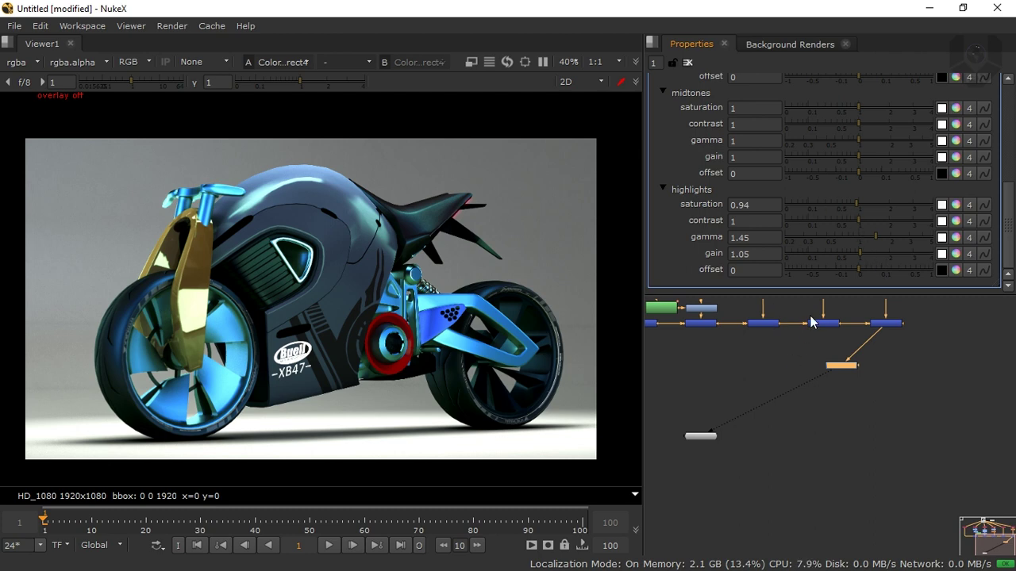
Add a Grade node fed directly by Merge5, parallel to ColorCorrect4, and view its output.
middle_click_drag(802, 328, 818, 357)
left_click_drag(1010, 208, 1003, 96)
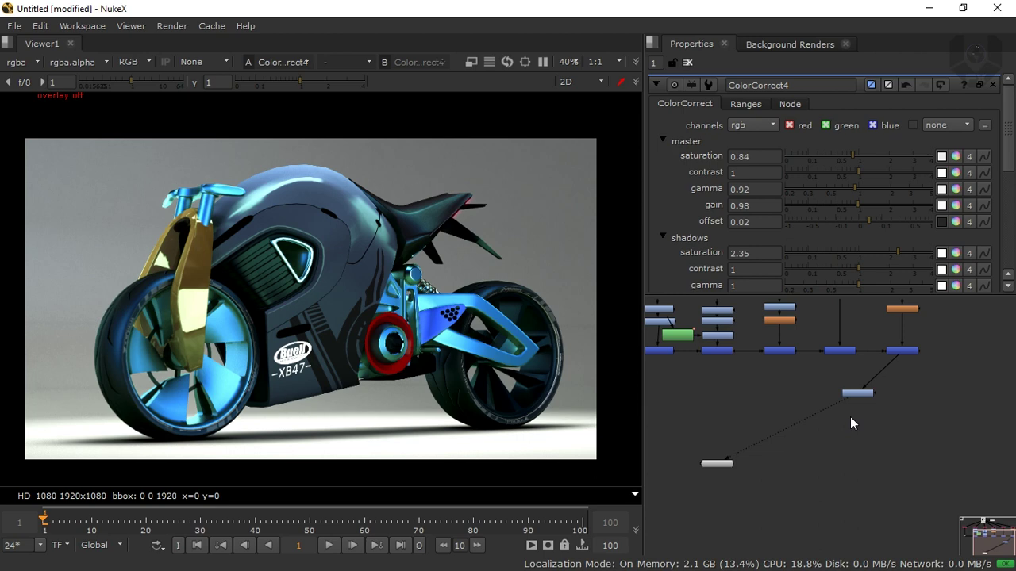
key("g")
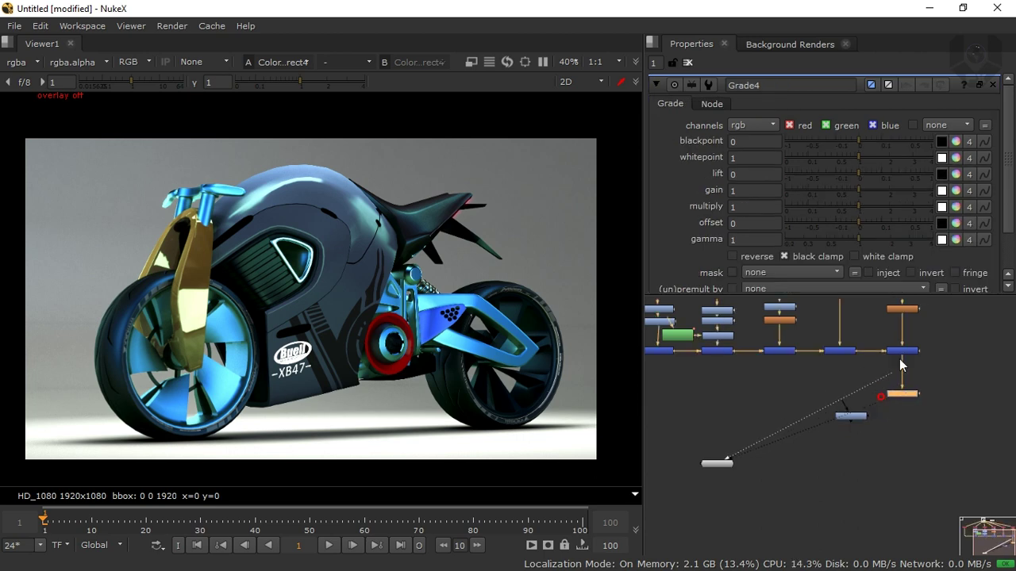
left_click_drag(899, 359, 900, 350)
left_click_drag(860, 416, 840, 401)
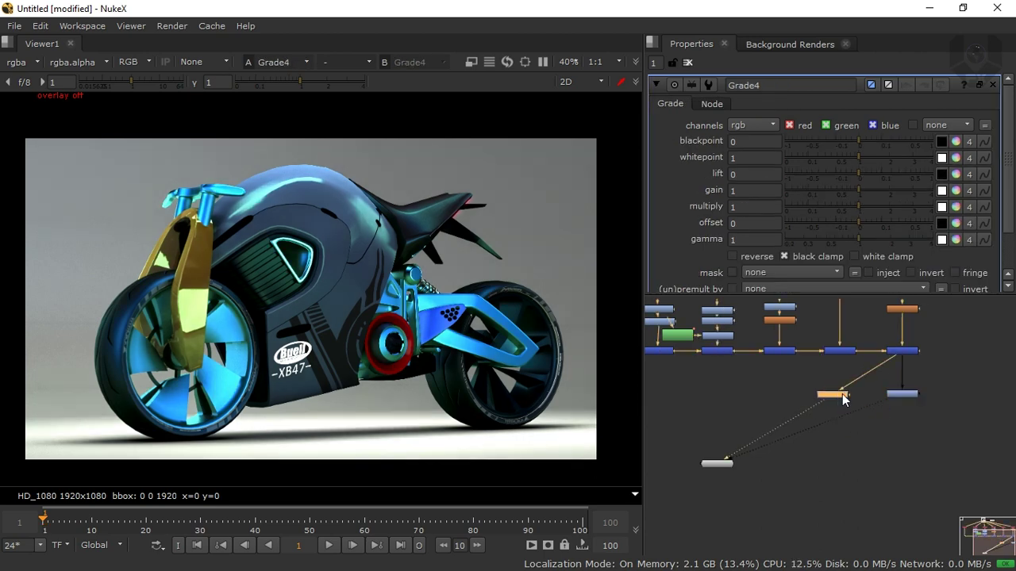
left_click(836, 396)
left_click(835, 398)
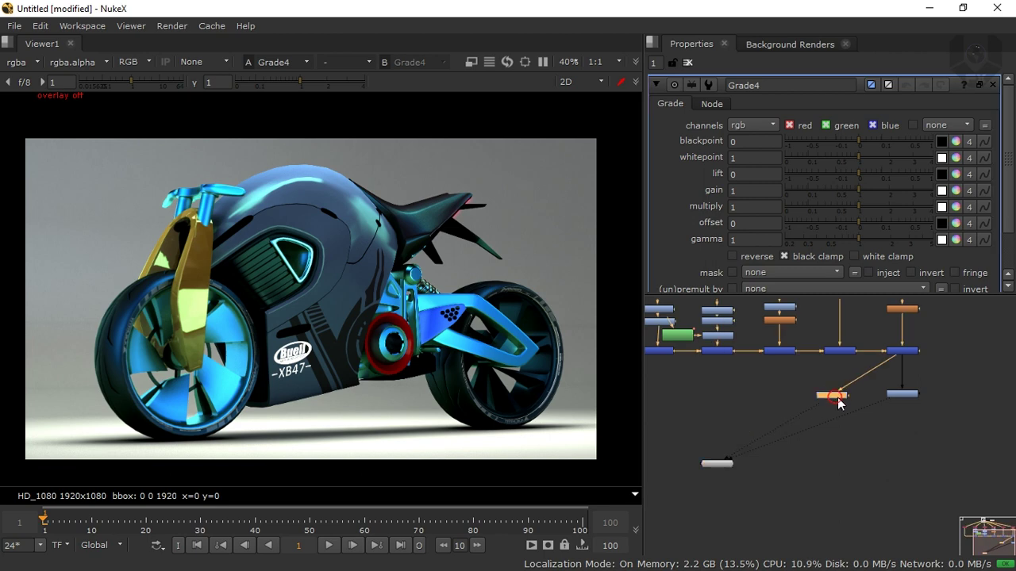
Disconnect ColorCorrect4 from Merge5, move it aside and select Grade4.
left_click_drag(840, 404, 921, 390, "ctrl+shift")
left_click_drag(910, 361, 920, 389)
left_click(832, 396)
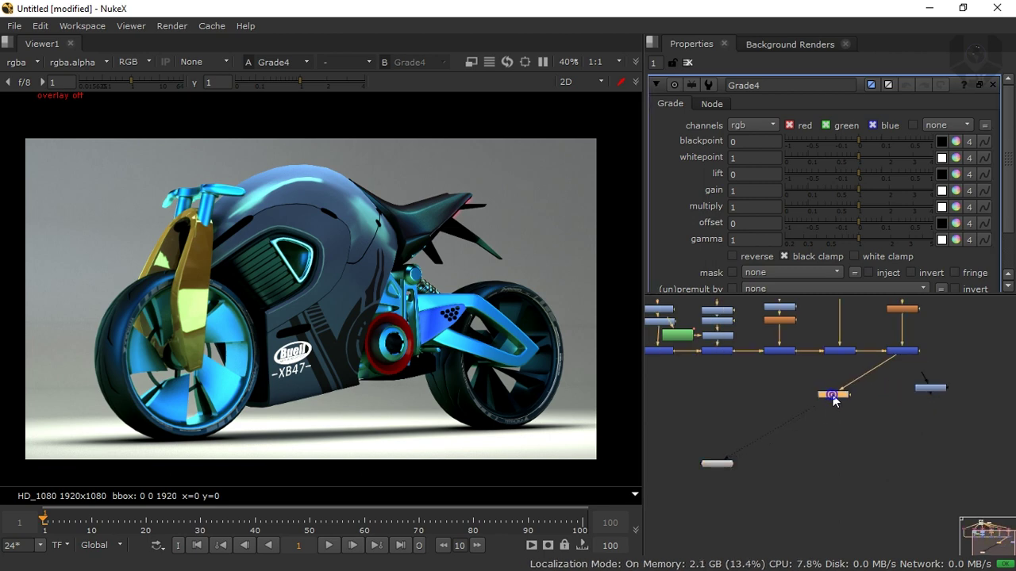
Split Grade4's gain by channel with blue at 0.82, and try a blackpoint of -0.03.
left_click_drag(841, 193, 858, 208)
left_click(956, 191)
mouse_move(858, 243)
left_mouse_down()
mouse_move(844, 248)
mouse_move(879, 241)
mouse_move(852, 243)
left_mouse_up()
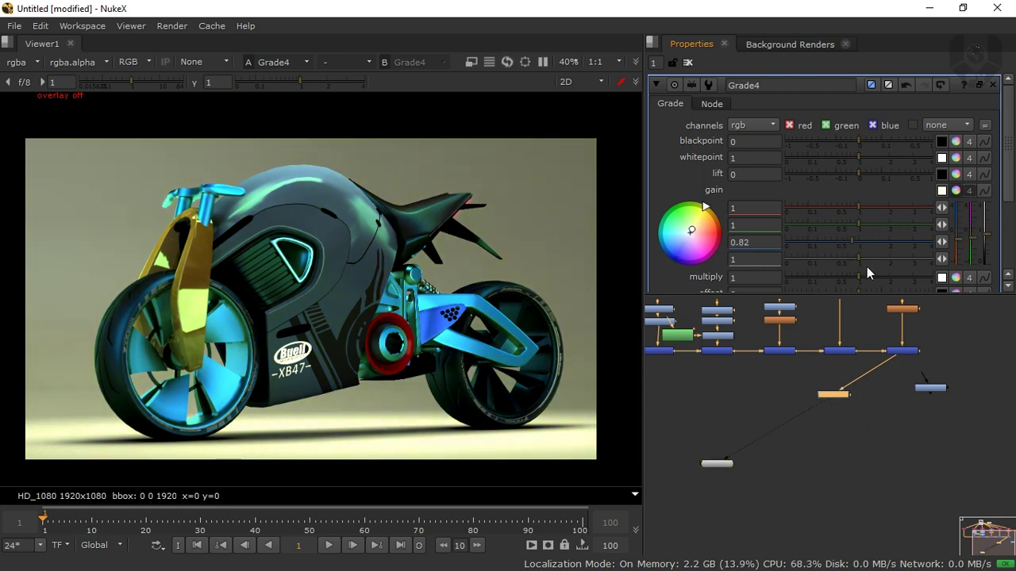
mouse_move(858, 156)
left_mouse_down()
mouse_move(841, 154)
mouse_move(867, 153)
mouse_move(838, 143)
left_mouse_up()
key("ctrl+z")
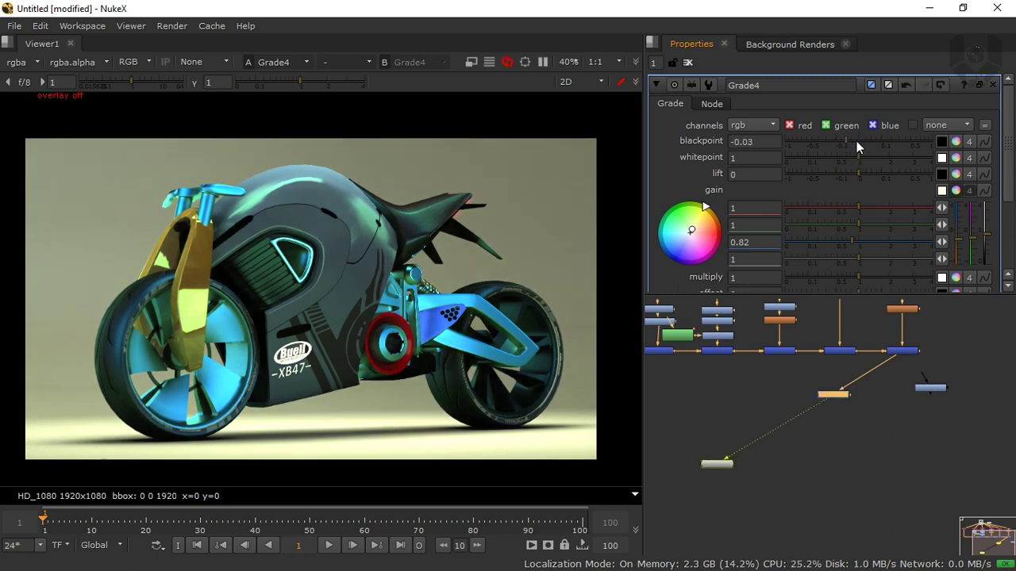